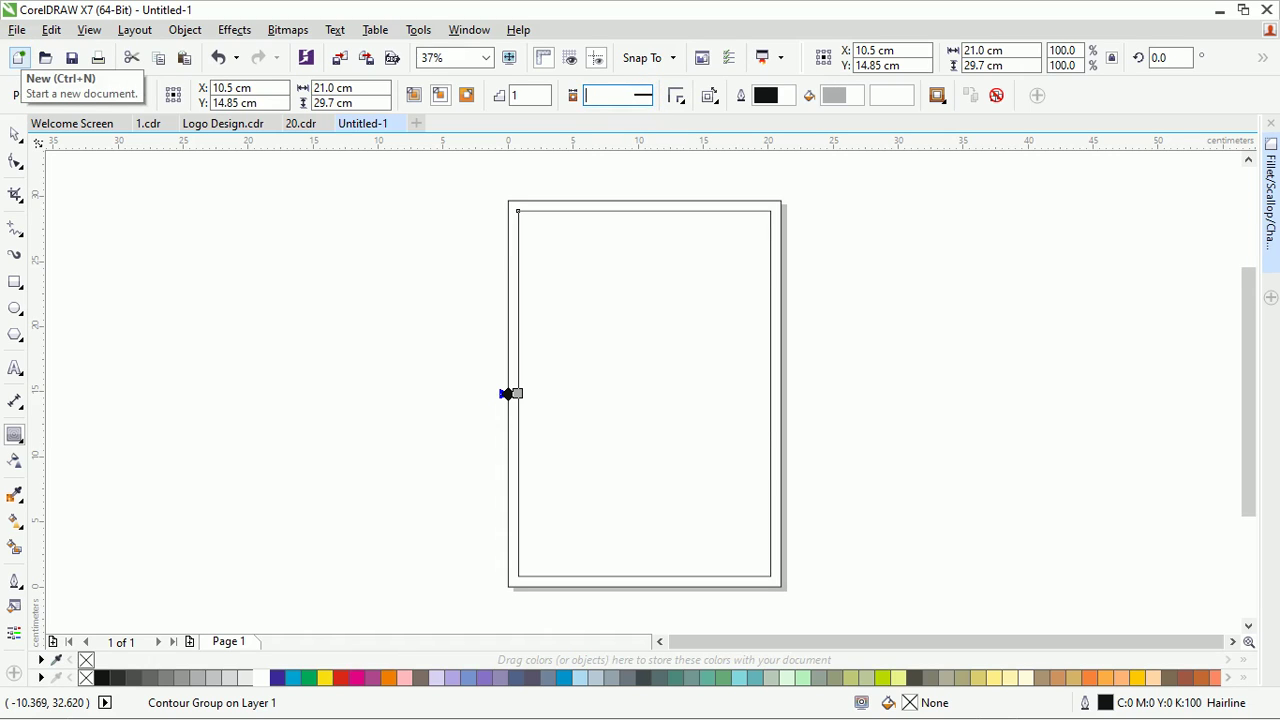
Set the page rectangle's inside contour offset to 1.2 cm and break the contour group apart
{"action": "key", "text": "Return"}
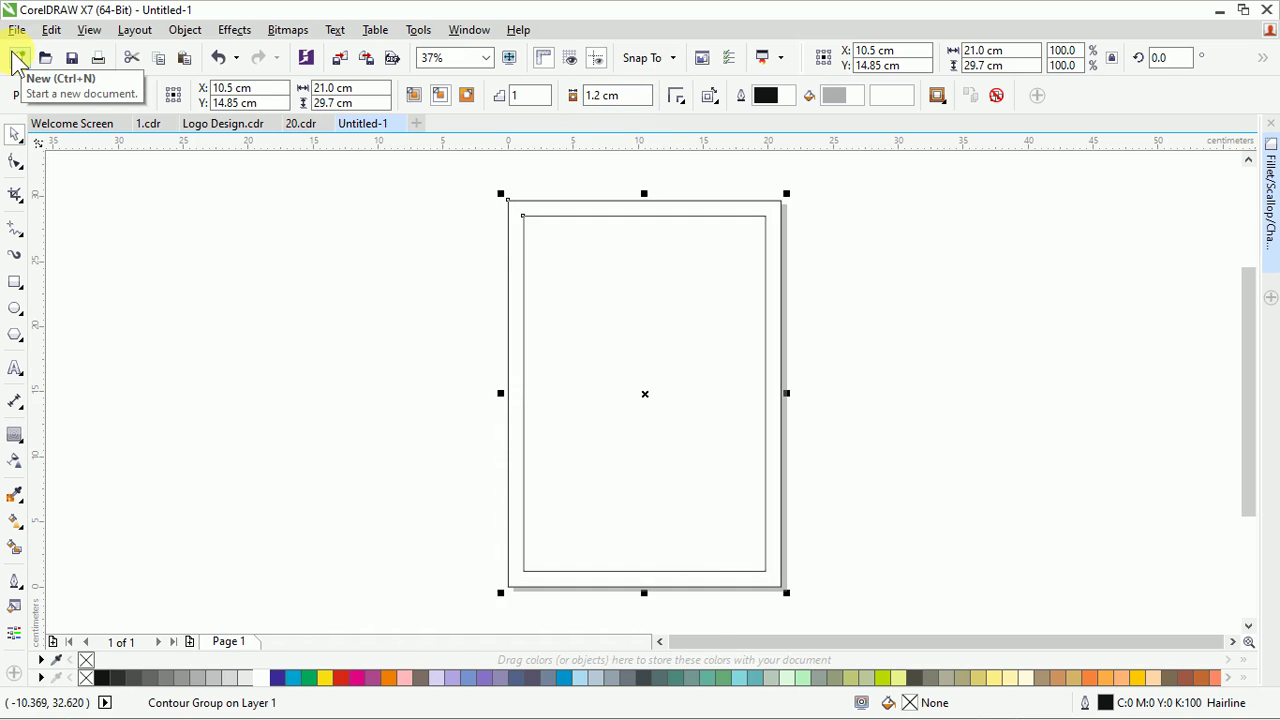
{"action": "key", "text": "ctrl+k"}
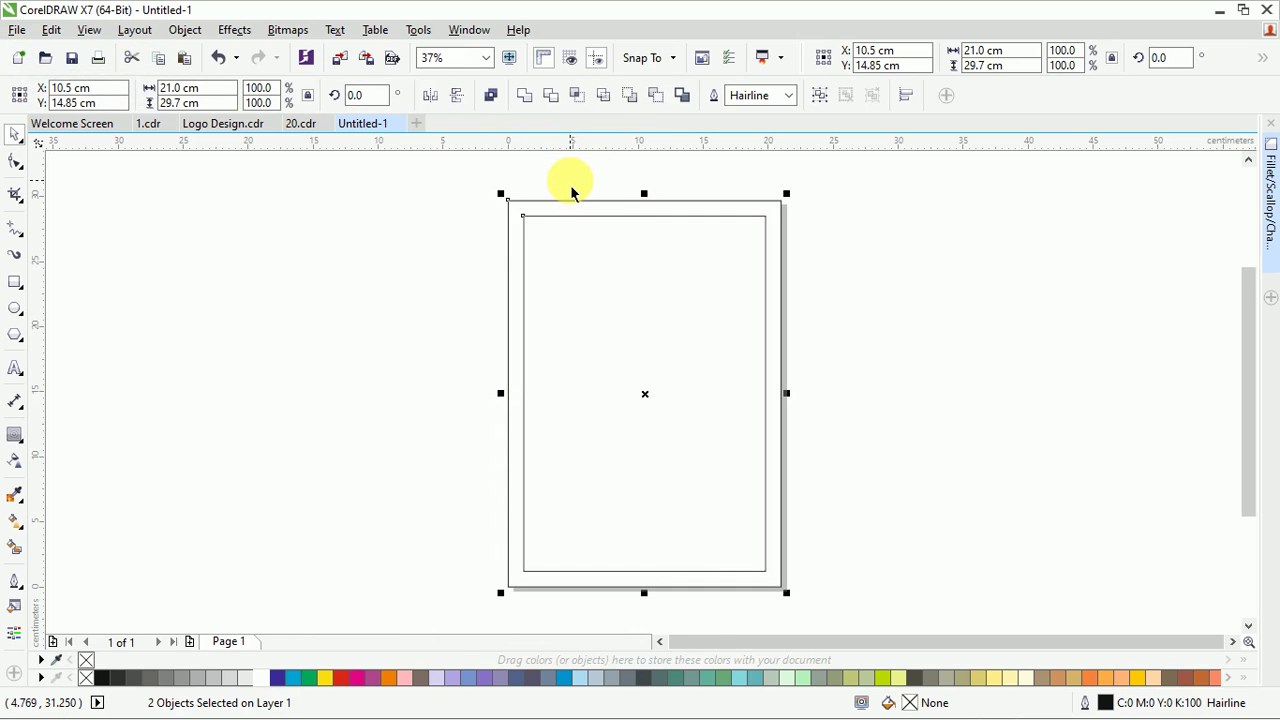
{"action": "key", "text": "ctrl+z"}
{"action": "right_click", "coordinate": [566, 229]}
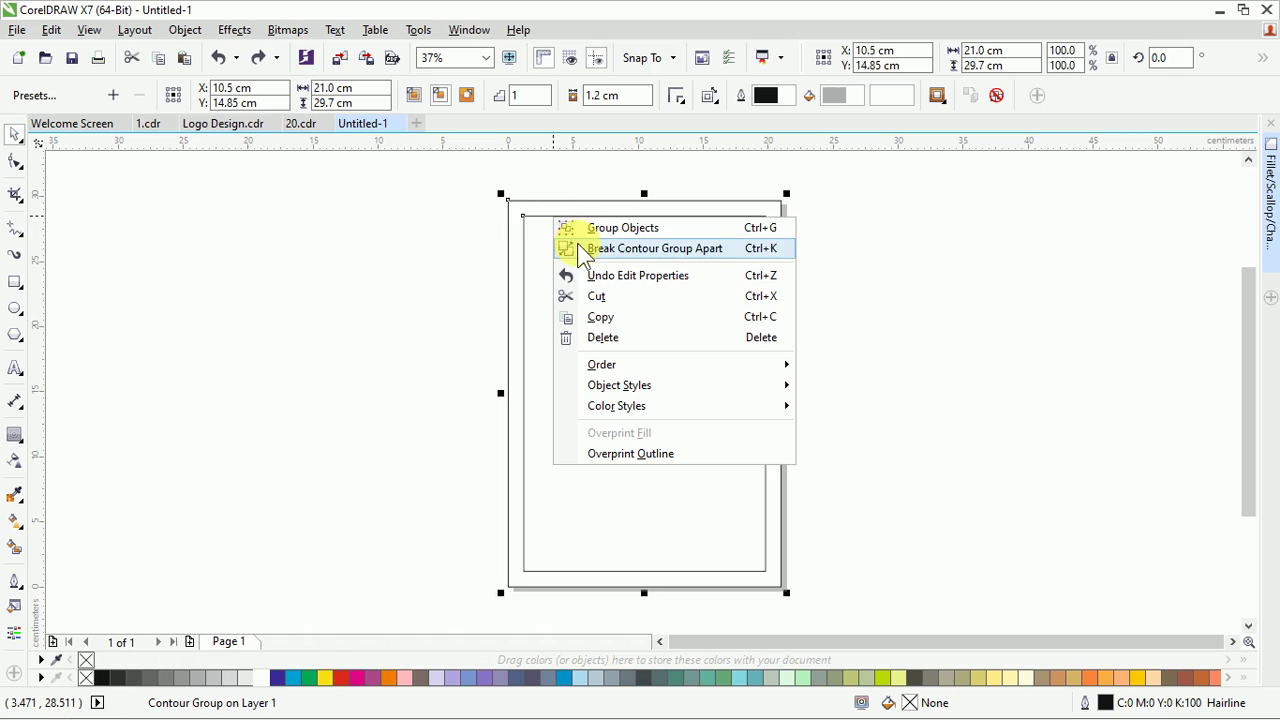
{"action": "left_click", "coordinate": [590, 249]}
{"action": "left_click", "coordinate": [951, 286]}
{"action": "left_click", "coordinate": [766, 278]}
{"action": "left_click", "coordinate": [954, 278]}
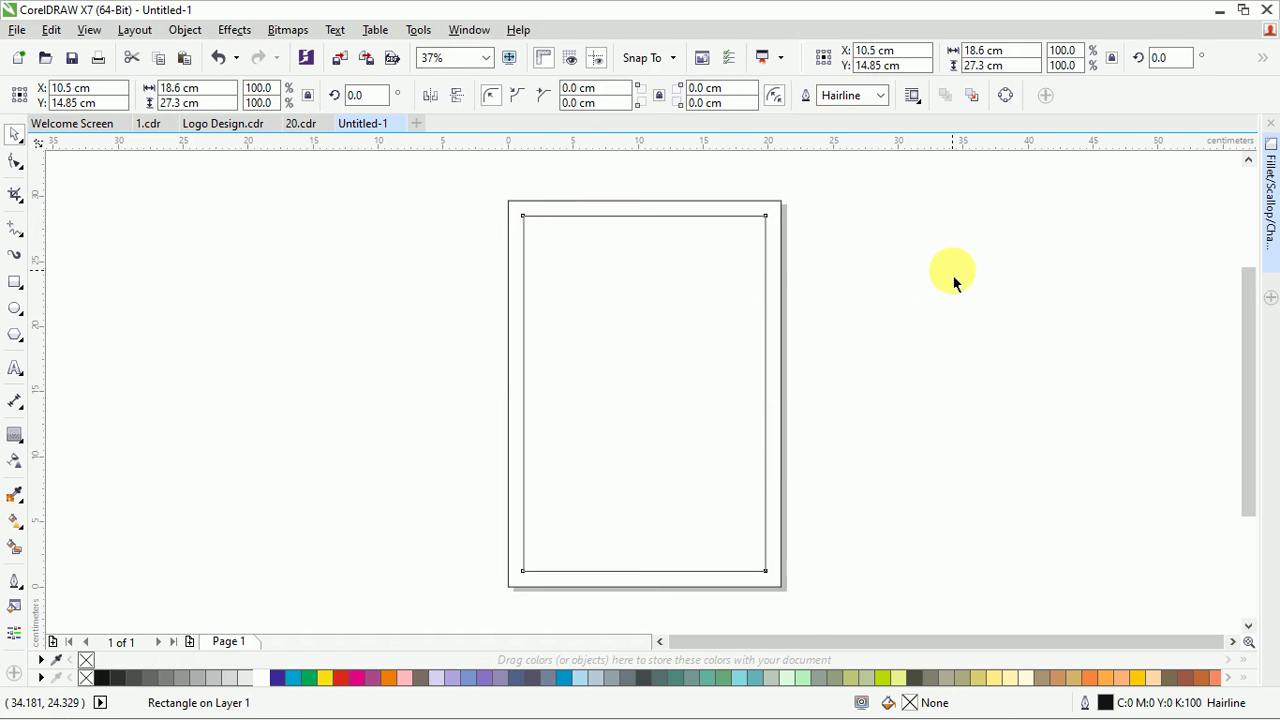
Fill the outer page-sized rectangle with red and set its outline to None
{"action": "key", "text": "F4"}
{"action": "left_click", "coordinate": [806, 205]}
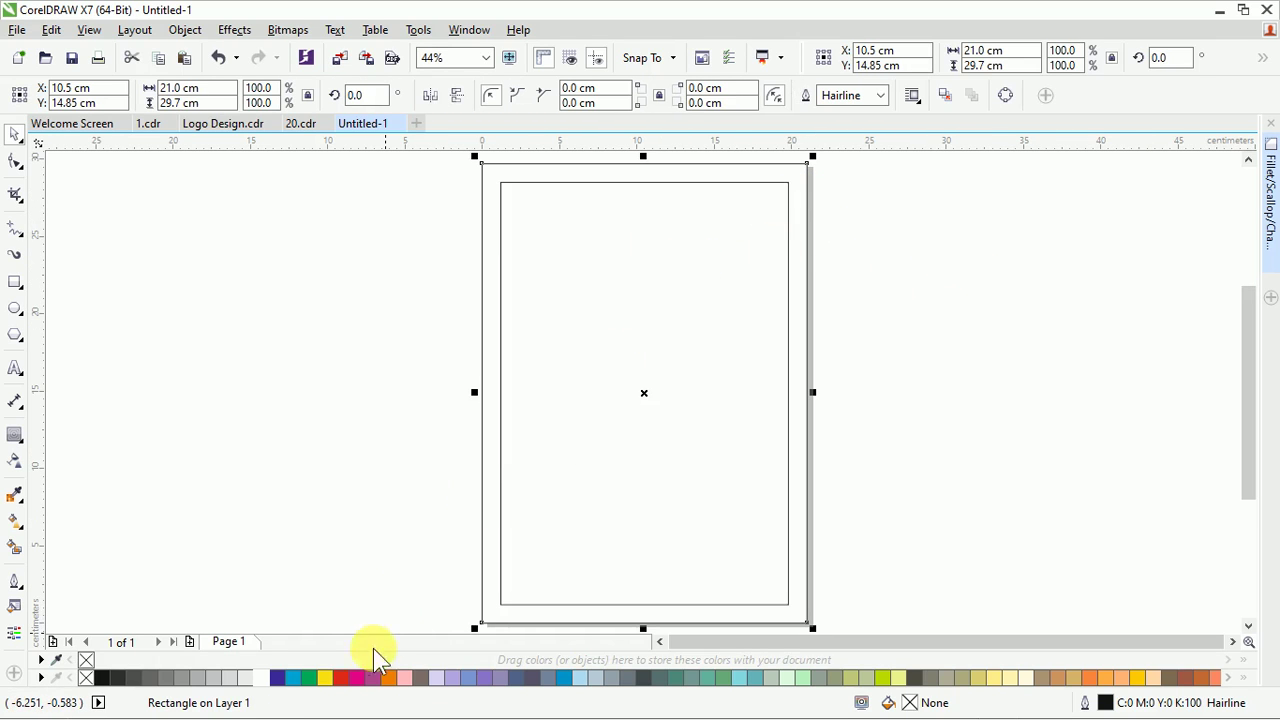
{"action": "left_click", "coordinate": [341, 677]}
{"action": "left_click", "coordinate": [884, 97]}
{"action": "left_click", "coordinate": [866, 107]}
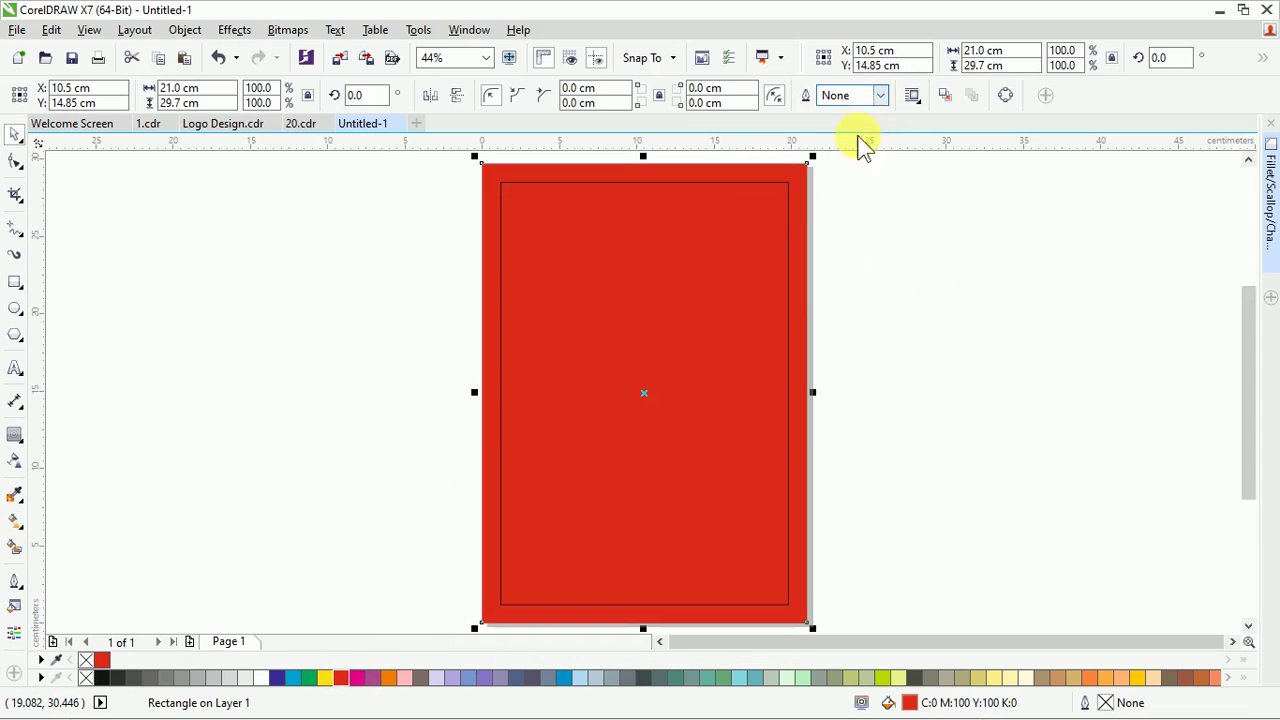
Darken the outer rectangle's red fill by setting its K value to 50
{"action": "double_click", "coordinate": [910, 703]}
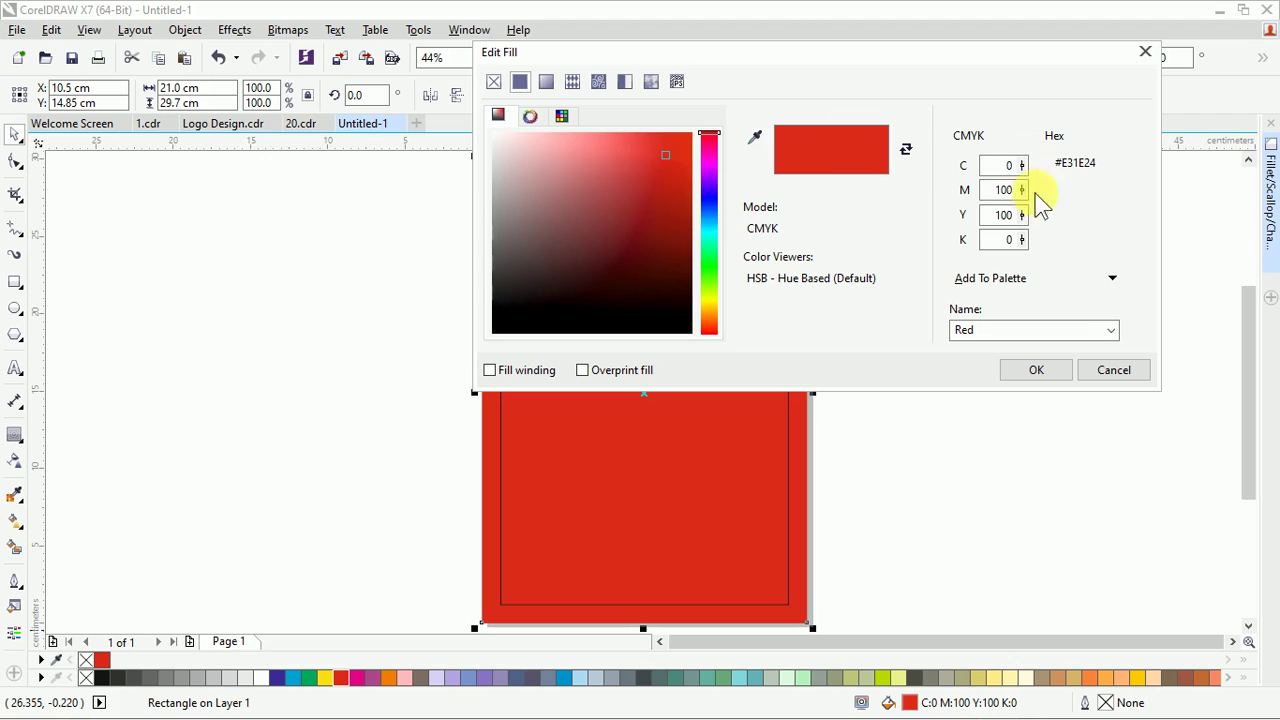
{"action": "type", "text": "50"}
{"action": "left_click", "coordinate": [1036, 369]}
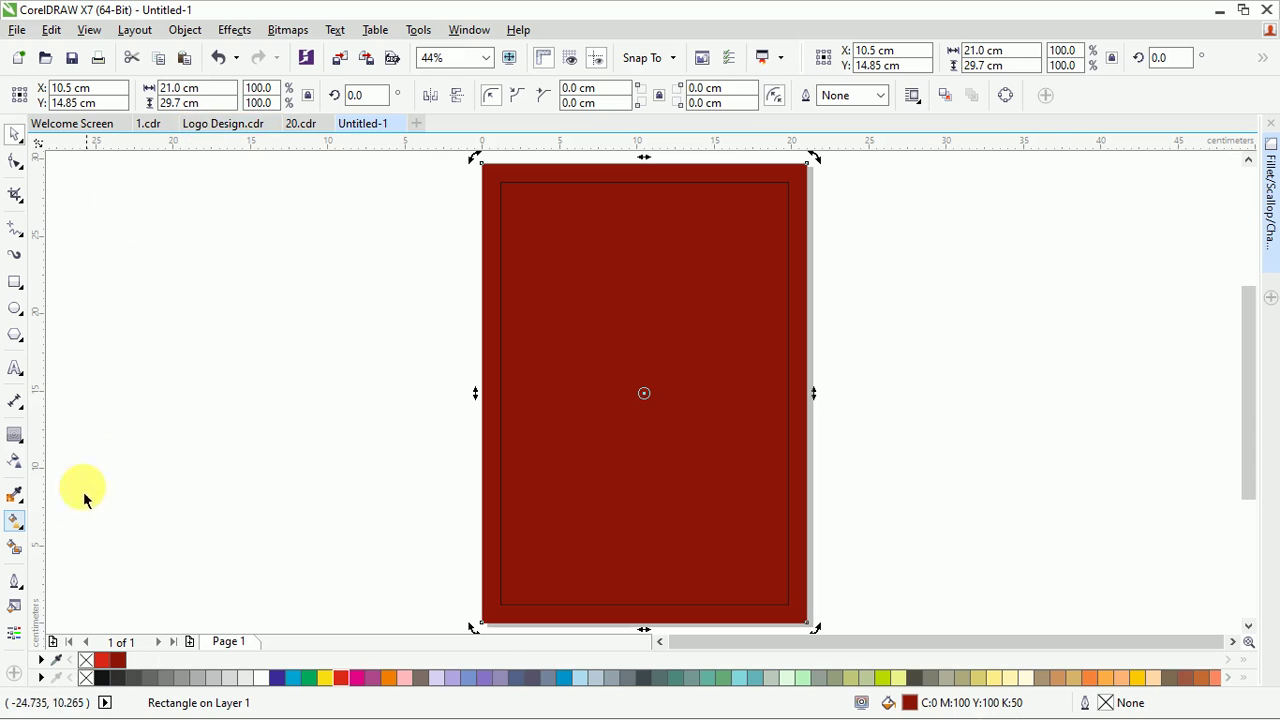
Give the outer rectangle an elliptical fountain fill with a red center, and turn off free scaling and skewing so the gradient is circular
{"action": "left_click", "coordinate": [18, 521]}
{"action": "left_click", "coordinate": [72, 96]}
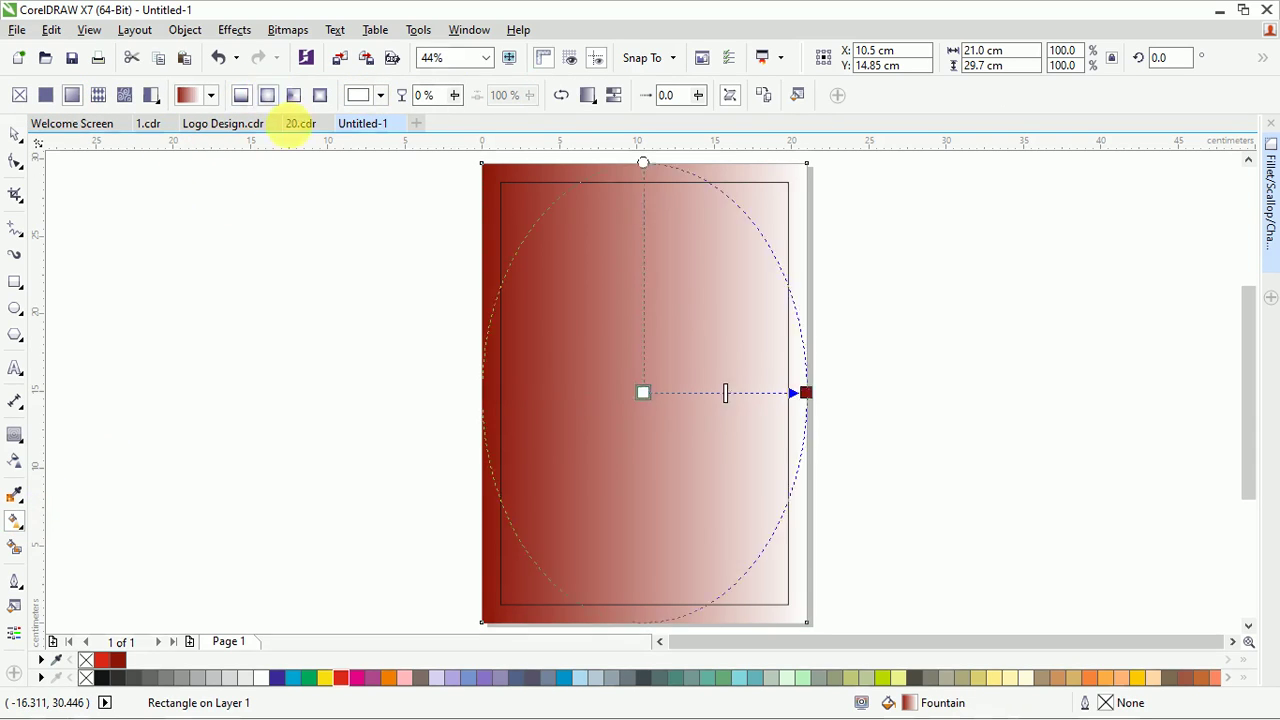
{"action": "left_click", "coordinate": [267, 95]}
{"action": "left_click", "coordinate": [643, 393]}
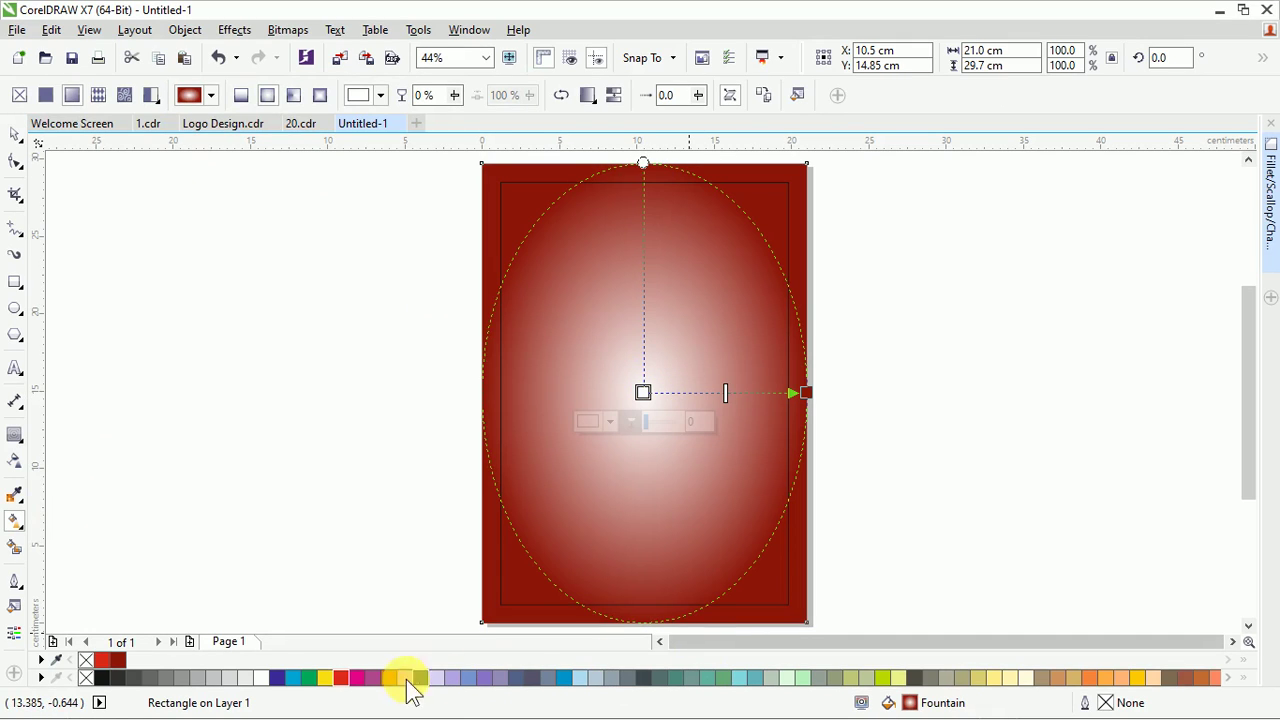
{"action": "left_click", "coordinate": [342, 679]}
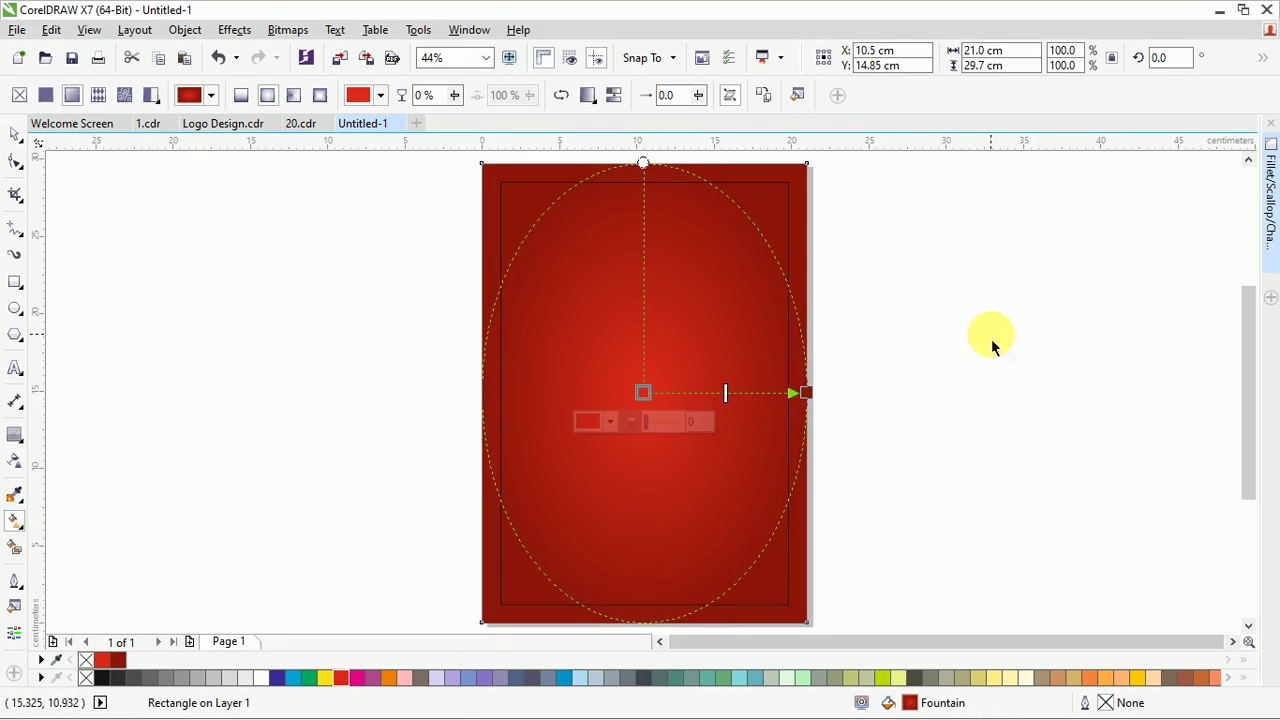
{"action": "left_click", "coordinate": [730, 97]}
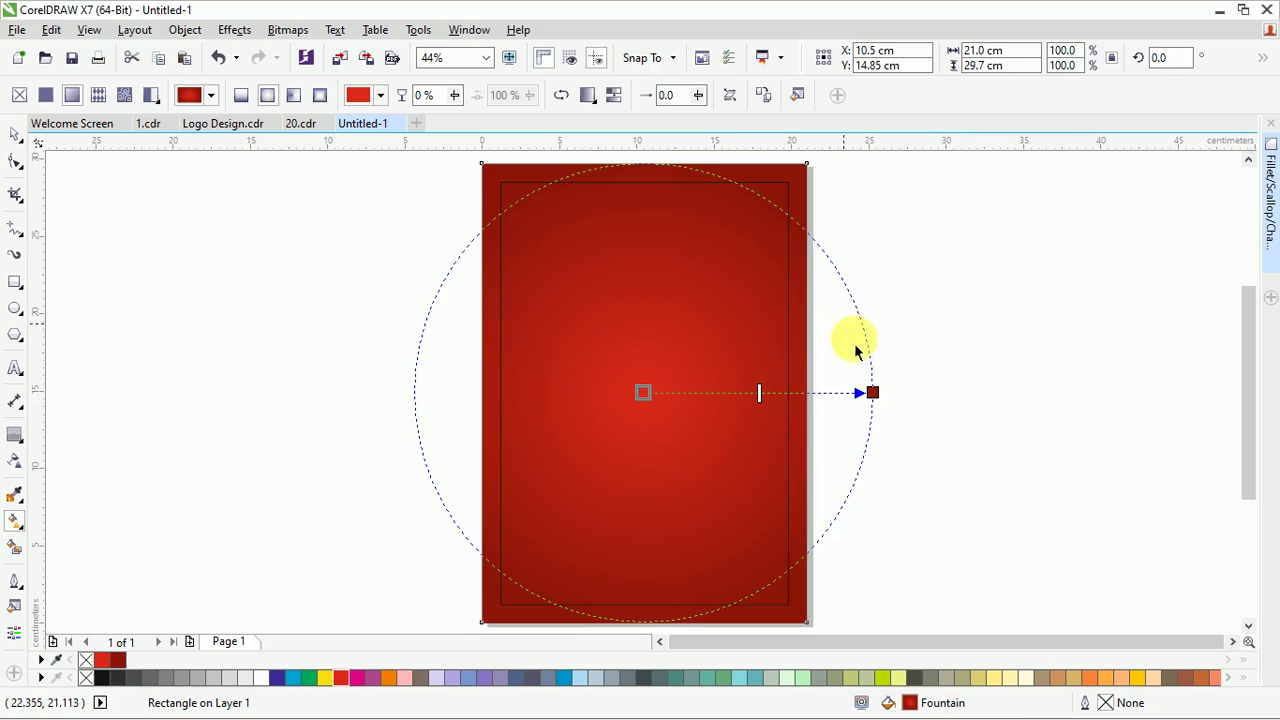
{"action": "key", "text": "space"}
{"action": "left_click", "coordinate": [910, 310]}
Set the outline of the inner margin rectangle to None
{"action": "left_click", "coordinate": [751, 224]}
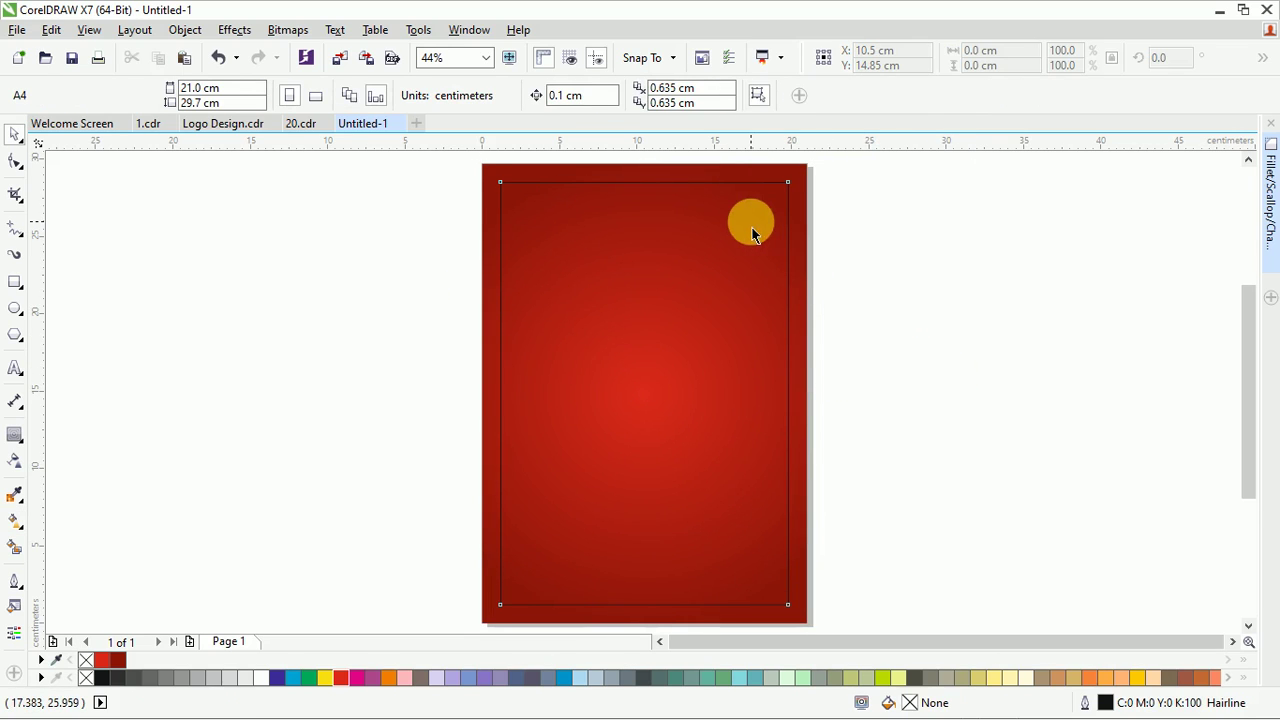
{"action": "left_click", "coordinate": [880, 95]}
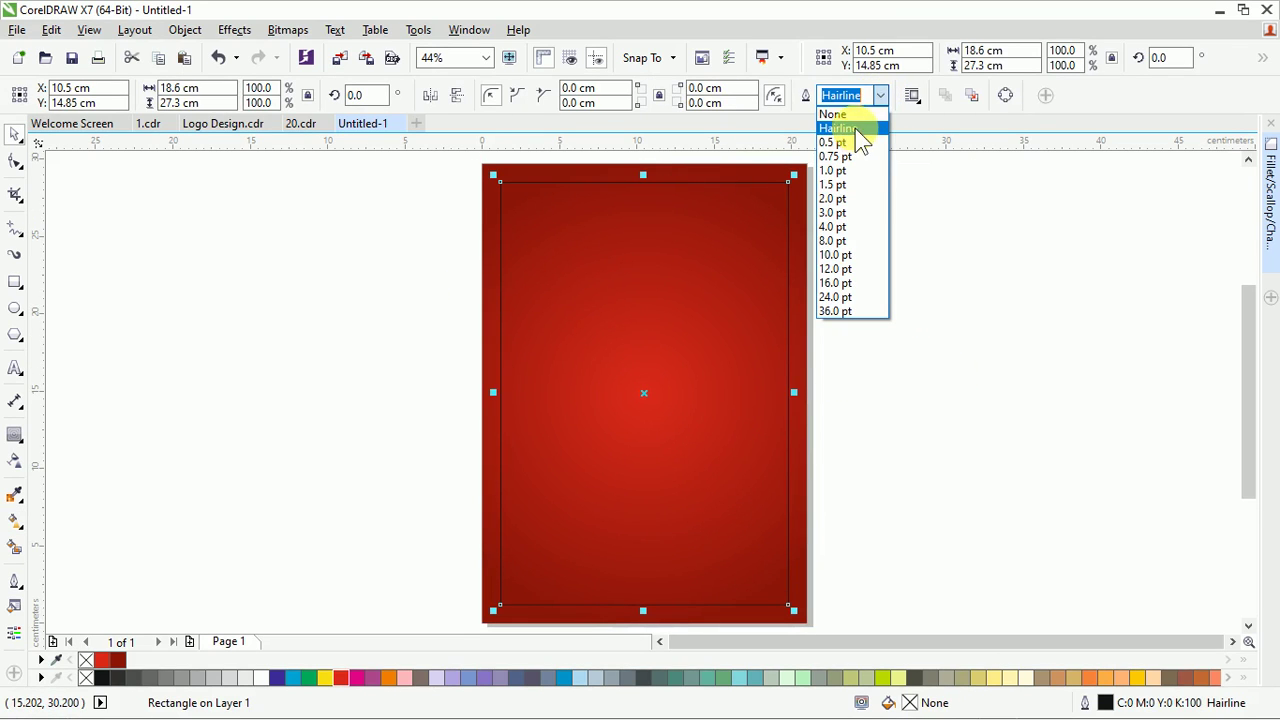
{"action": "left_click", "coordinate": [850, 115]}
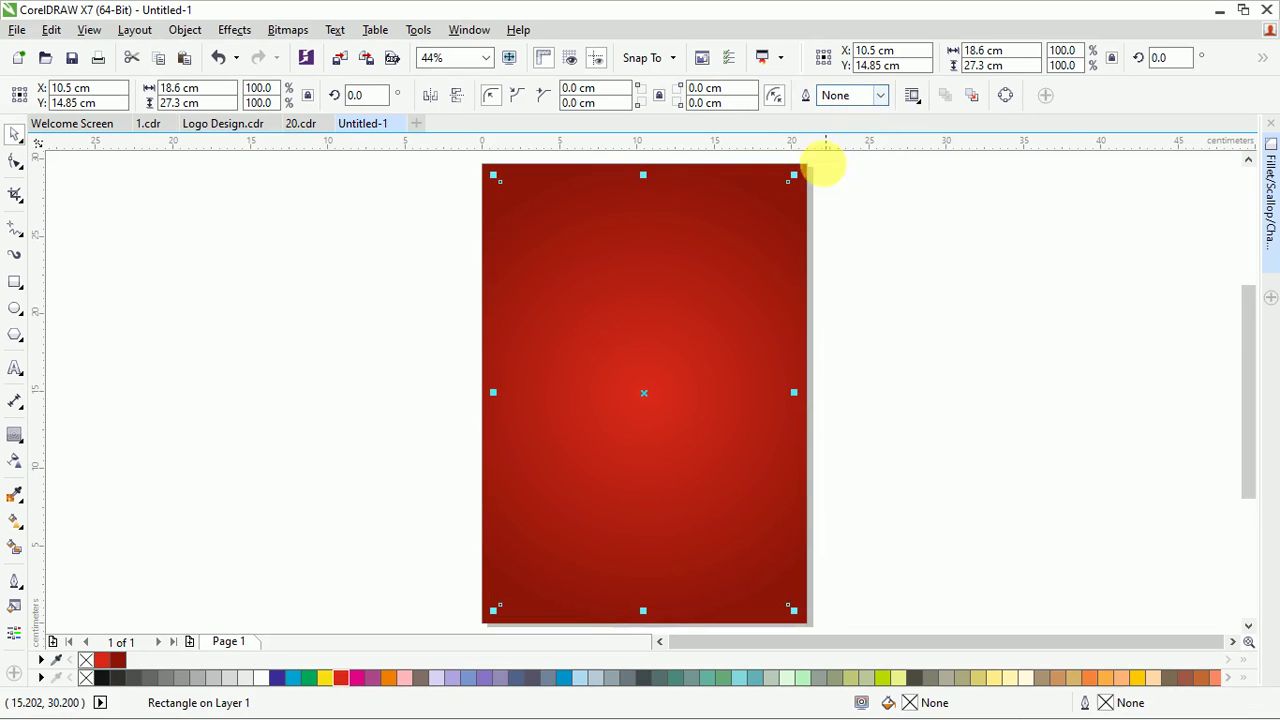
Show the drawing as wireframe and place guidelines along the inner rectangle's top edge at 28.5 cm and left edge at 1.2 cm
{"action": "scroll", "coordinate": [863, 334], "scroll_direction": "up", "scroll_amount": 4}
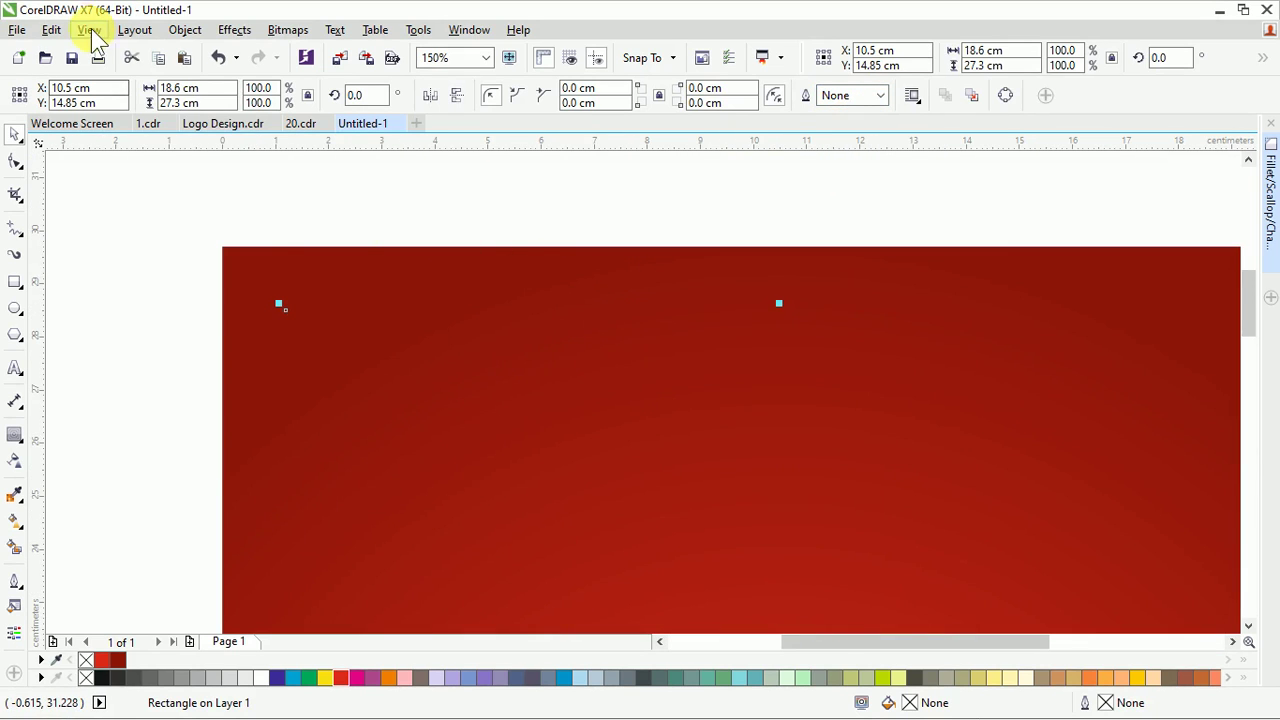
{"action": "left_click", "coordinate": [88, 30]}
{"action": "left_click", "coordinate": [129, 71]}
{"action": "scroll", "coordinate": [260, 257], "scroll_direction": "left", "scroll_amount": 1}
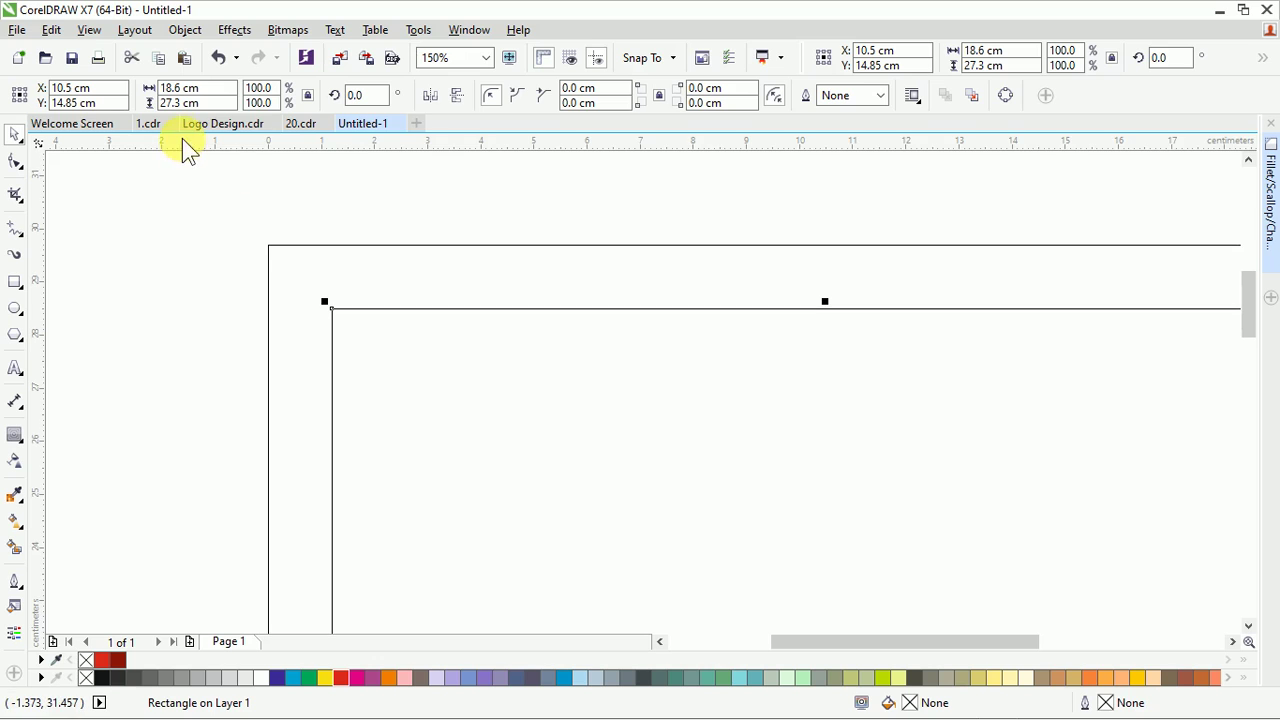
{"action": "left_click_drag", "start_coordinate": [362, 308], "coordinate": [62, 312]}
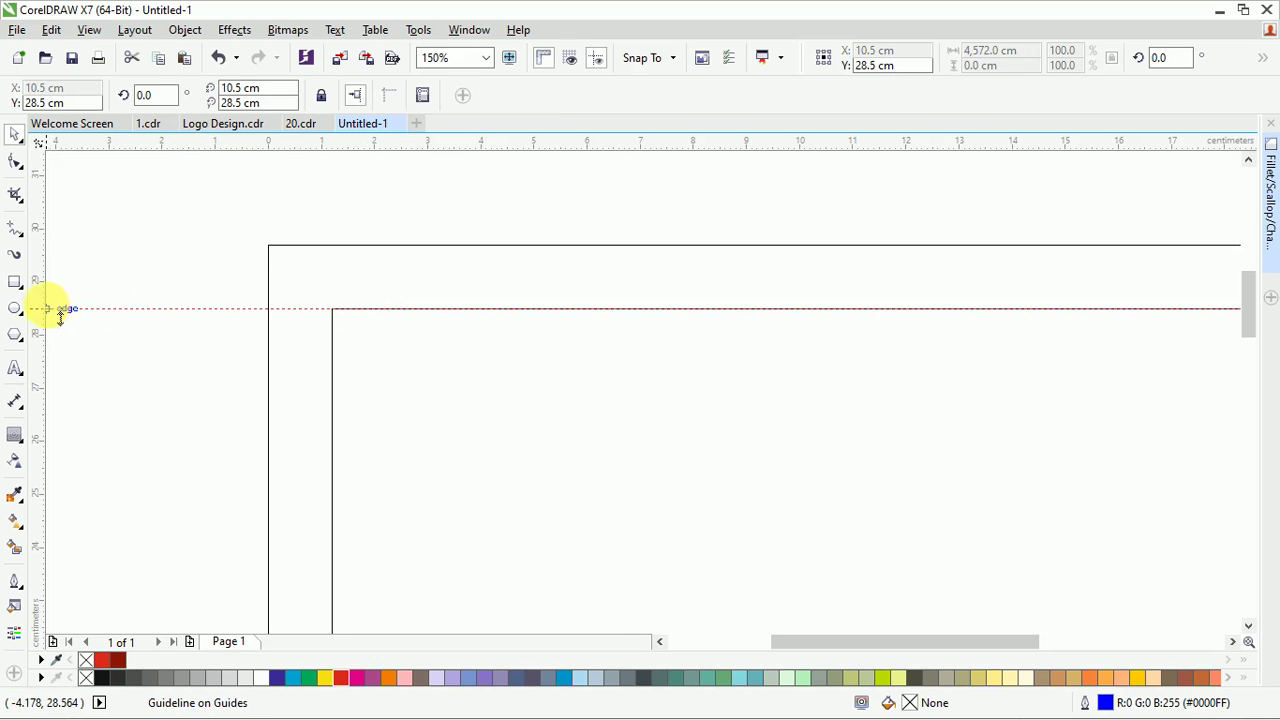
{"action": "left_click", "coordinate": [330, 355]}
Place guidelines along the inner rectangle's bottom edge at 1.2 cm and along its right edge
{"action": "scroll", "coordinate": [390, 360], "scroll_direction": "down", "scroll_amount": 4}
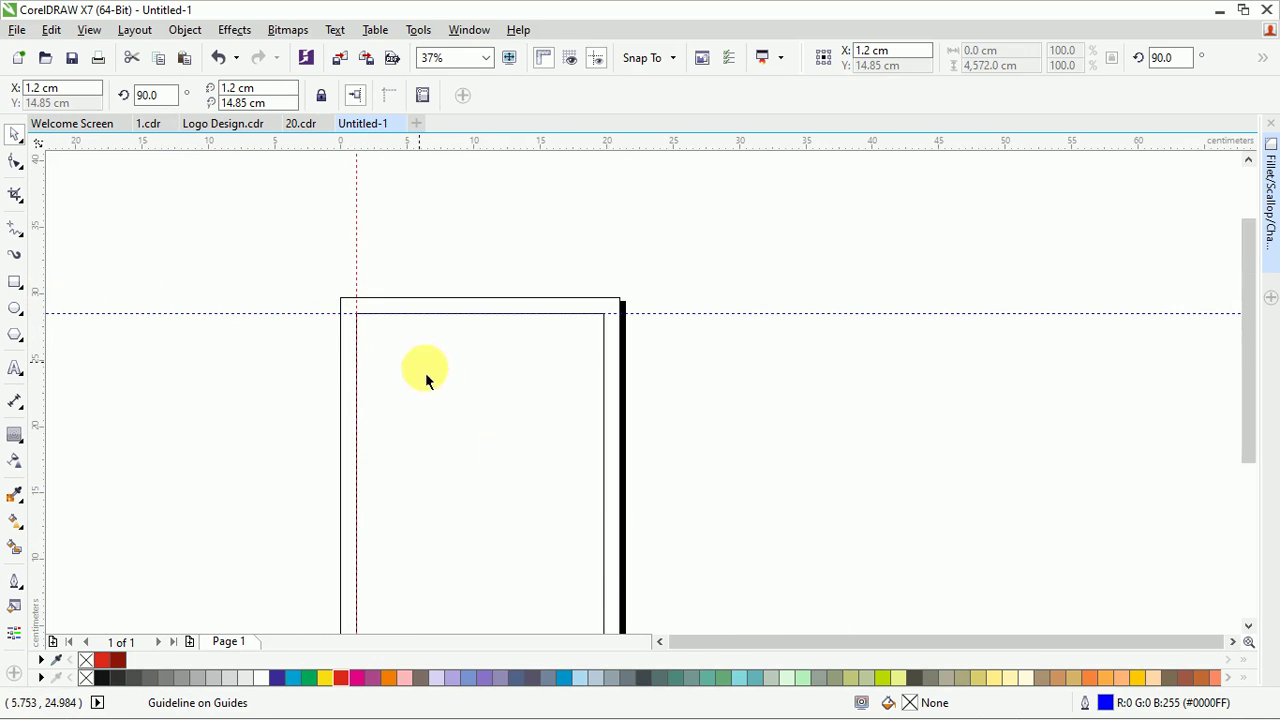
{"action": "scroll", "coordinate": [450, 300], "scroll_direction": "down", "scroll_amount": 2}
{"action": "scroll", "coordinate": [582, 488], "scroll_direction": "up", "scroll_amount": 5}
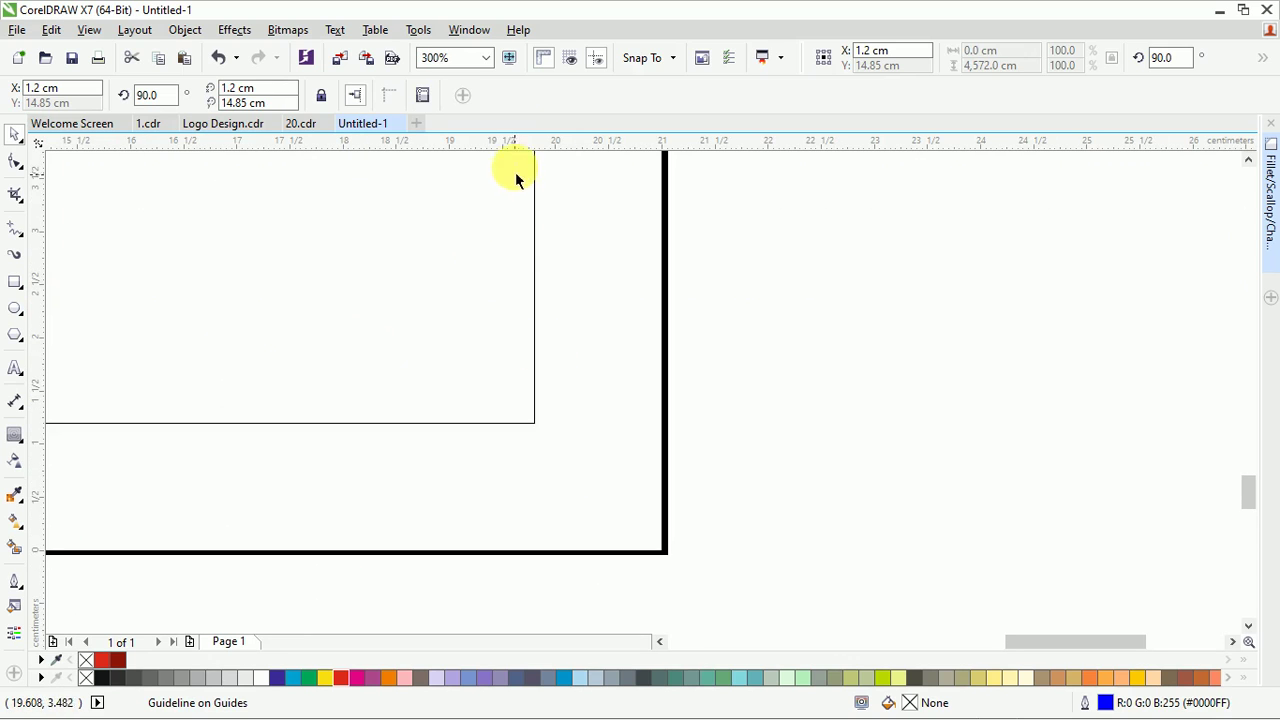
{"action": "left_click_drag", "start_coordinate": [520, 150], "coordinate": [505, 423]}
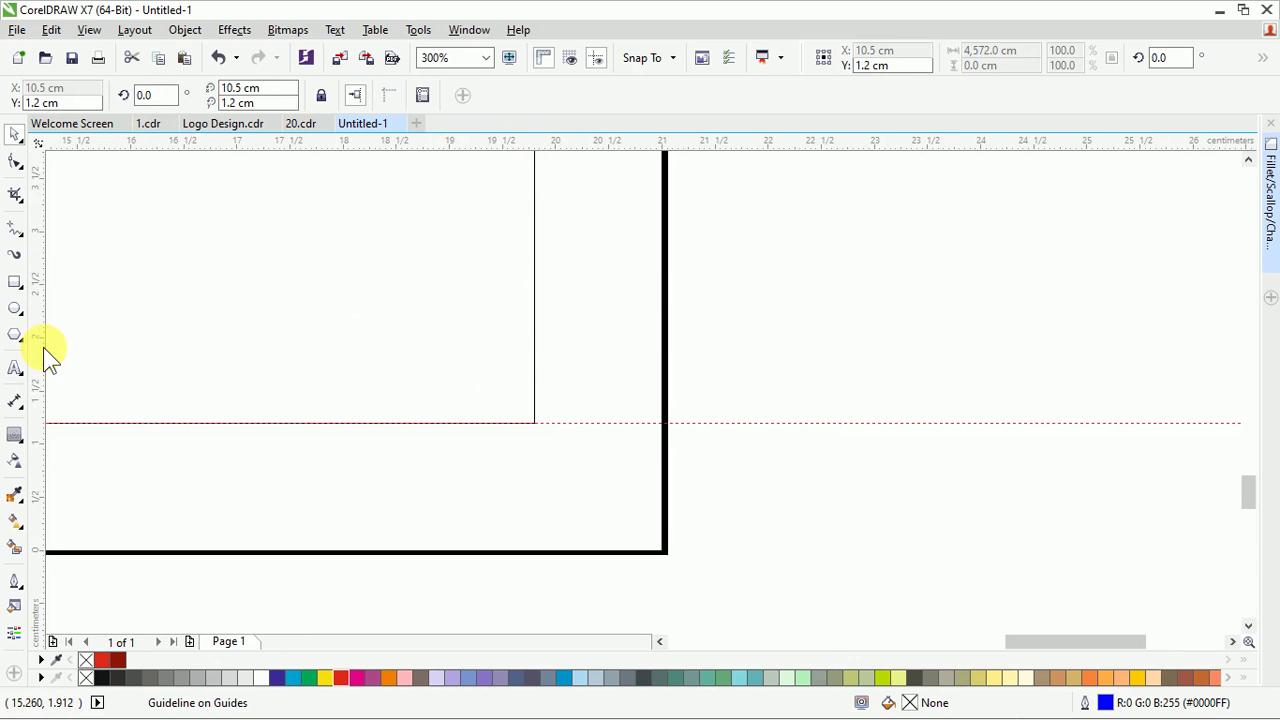
{"action": "left_click_drag", "start_coordinate": [266, 341], "coordinate": [534, 345]}
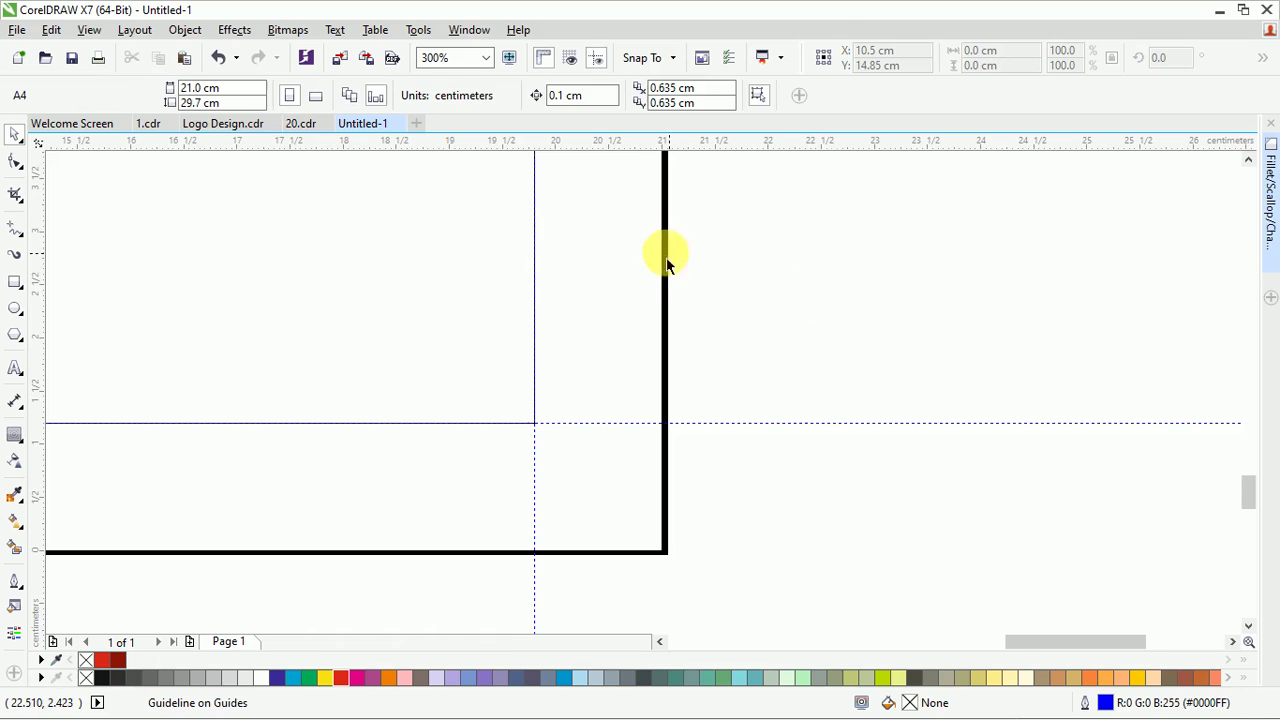
Fit the whole page in view and switch the display from wireframe back to full color
{"action": "key", "text": "shift+F4"}
{"action": "left_click", "coordinate": [93, 33]}
{"action": "left_click", "coordinate": [120, 132]}
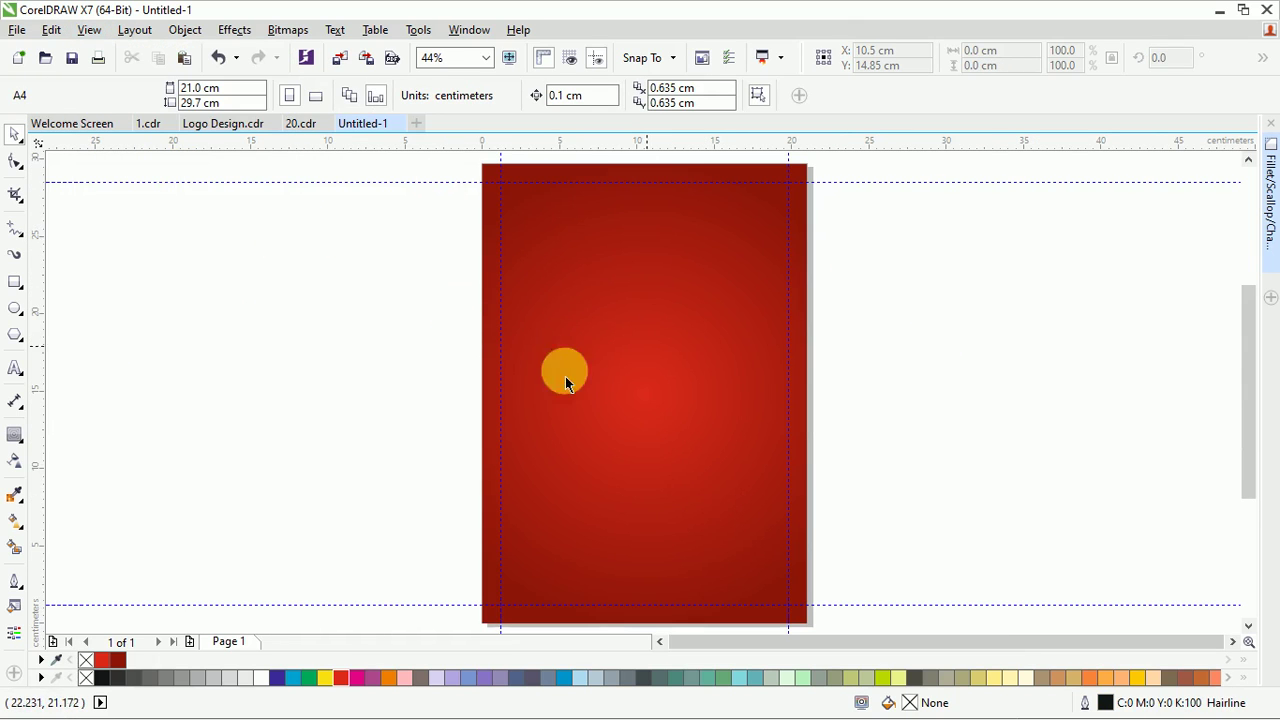
Draw a circle about 21.7 cm in diameter and position it over the page's upper-right corner
{"action": "left_click", "coordinate": [15, 312]}
{"action": "left_click_drag", "start_coordinate": [890, 296], "coordinate": [1062, 466]}
{"action": "key", "text": "space"}
{"action": "left_click_drag", "start_coordinate": [974, 327], "coordinate": [918, 405]}
{"action": "left_click_drag", "start_coordinate": [833, 371], "coordinate": [749, 263]}
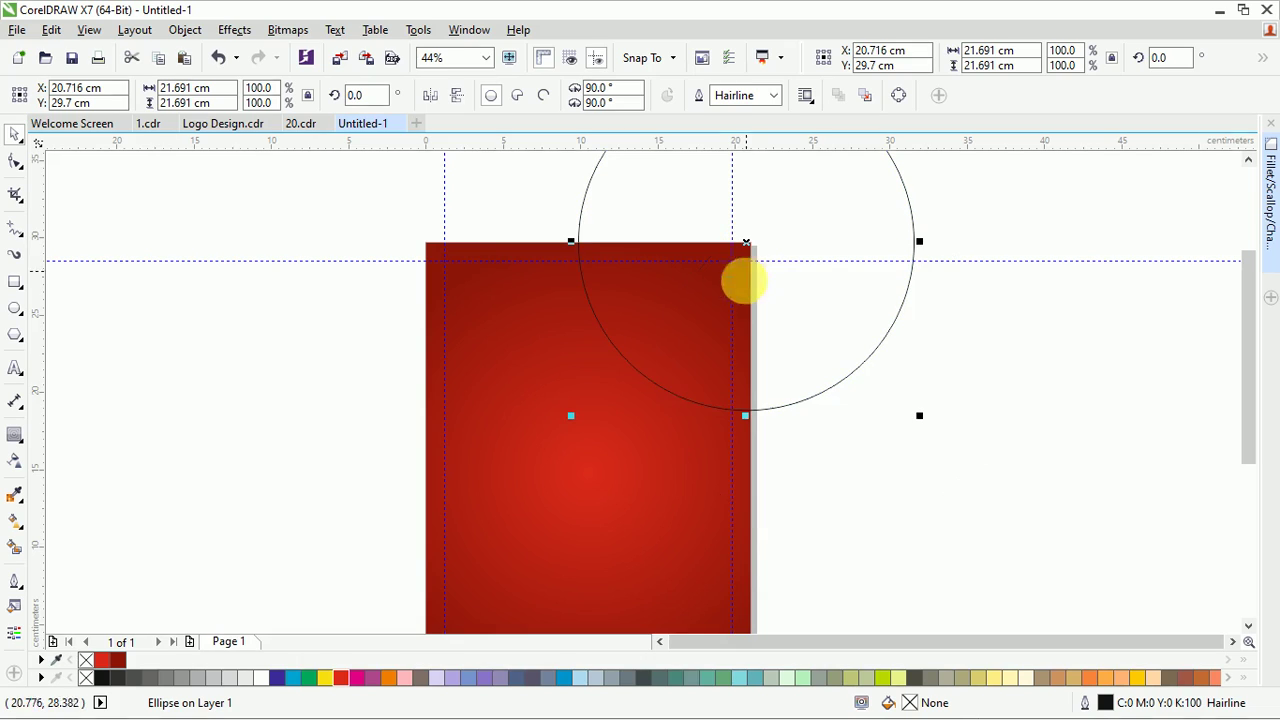
{"action": "left_click_drag", "start_coordinate": [827, 292], "coordinate": [762, 387]}
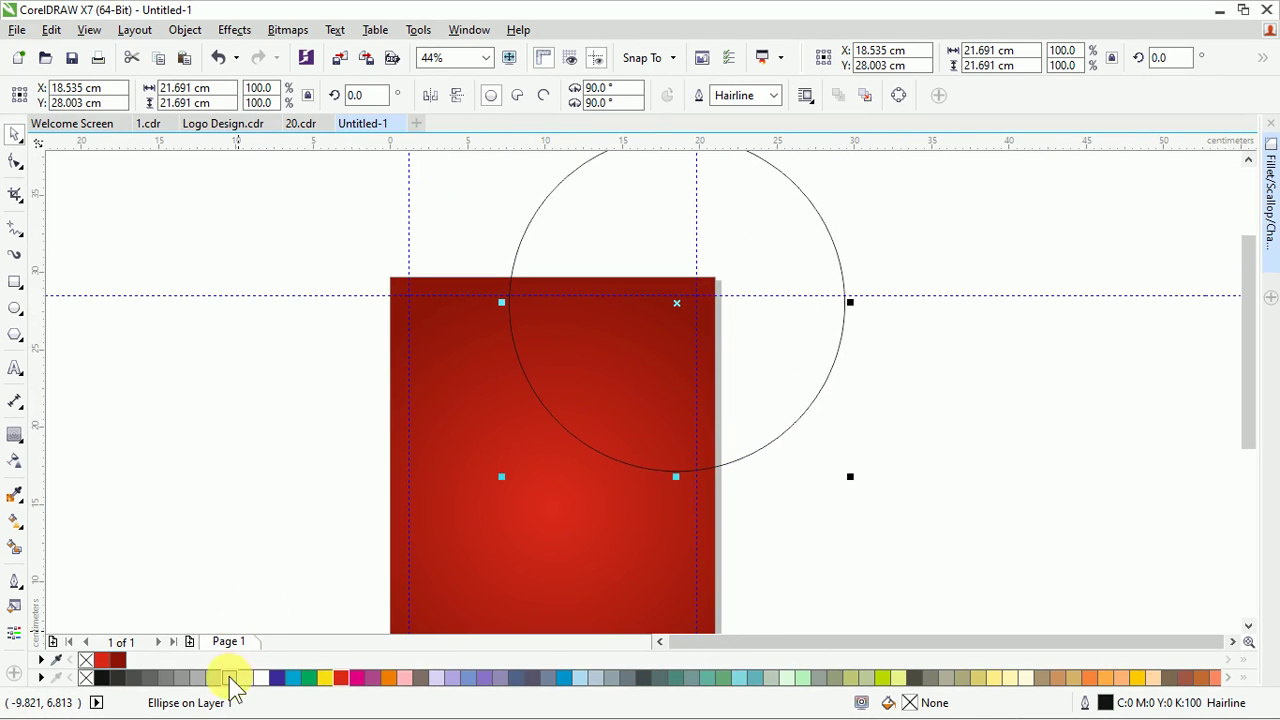
Fill the circle with 20% black and set its outline to None
{"action": "left_click", "coordinate": [229, 678]}
{"action": "left_click", "coordinate": [775, 96]}
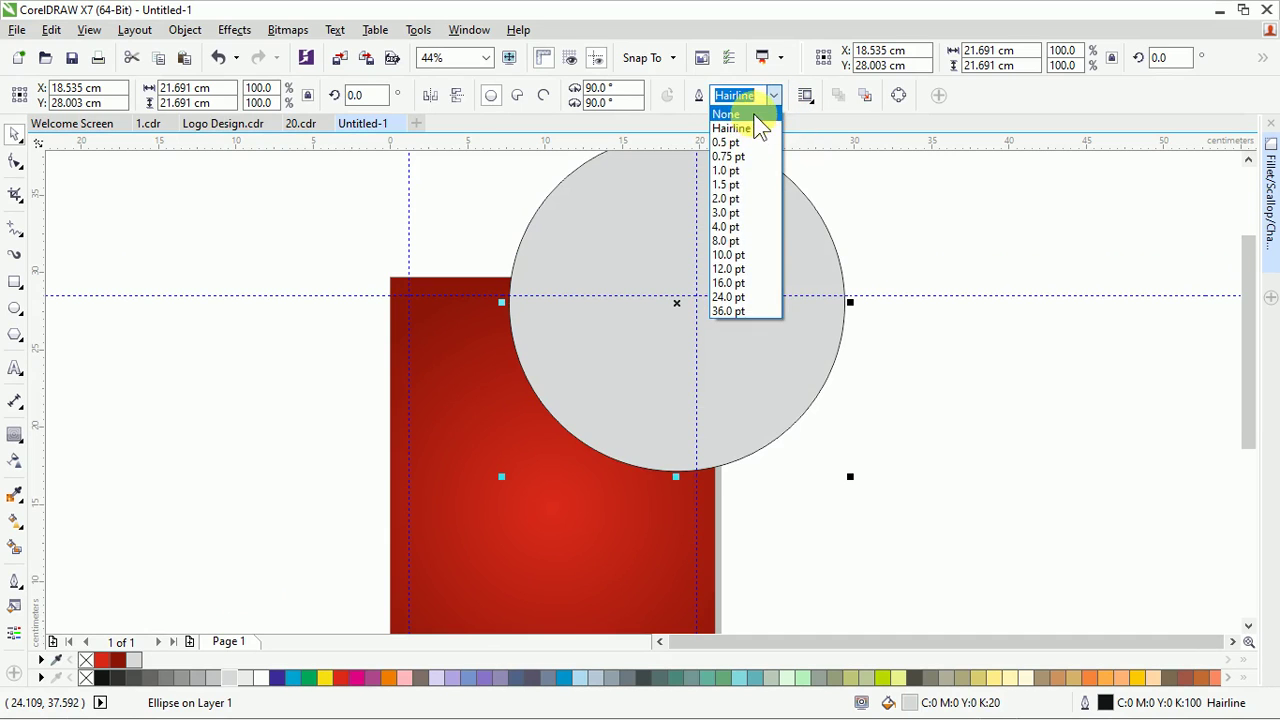
{"action": "left_click", "coordinate": [757, 116]}
{"action": "left_click_drag", "start_coordinate": [740, 294], "coordinate": [730, 350]}
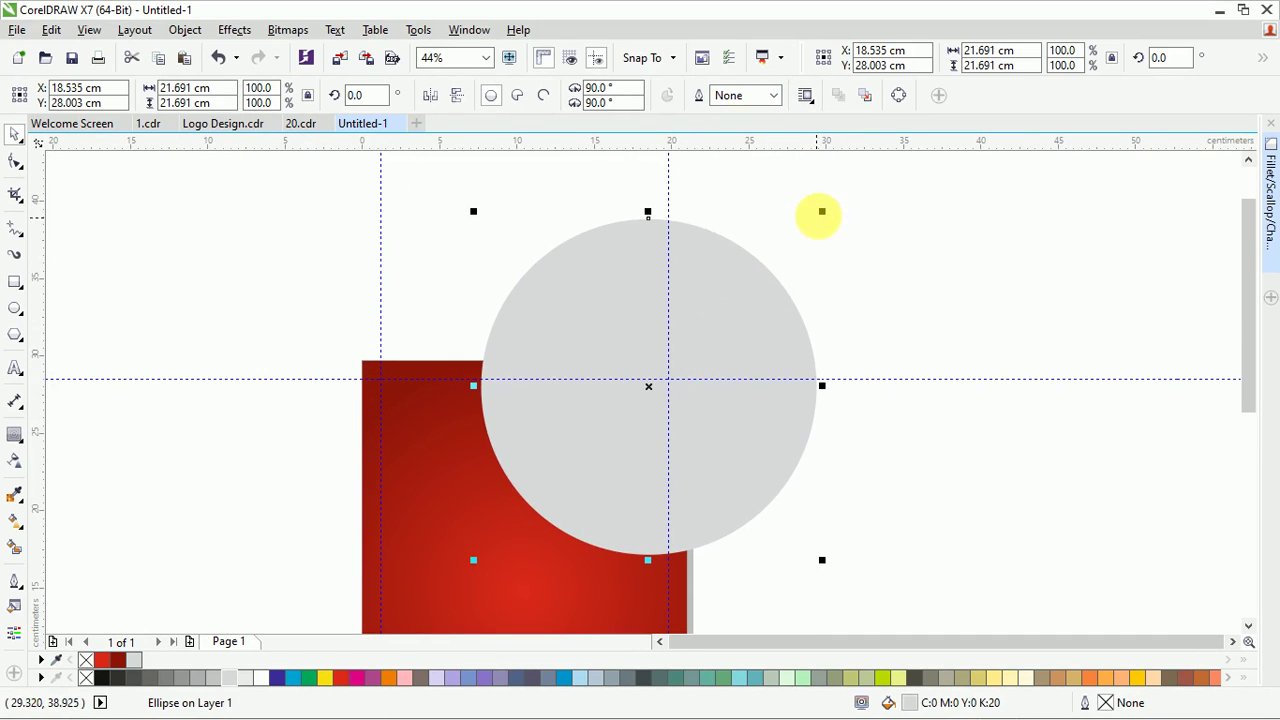
Apply a one-step inside contour to the gray circle with an offset of 0.7 cm
{"action": "left_click", "coordinate": [14, 434]}
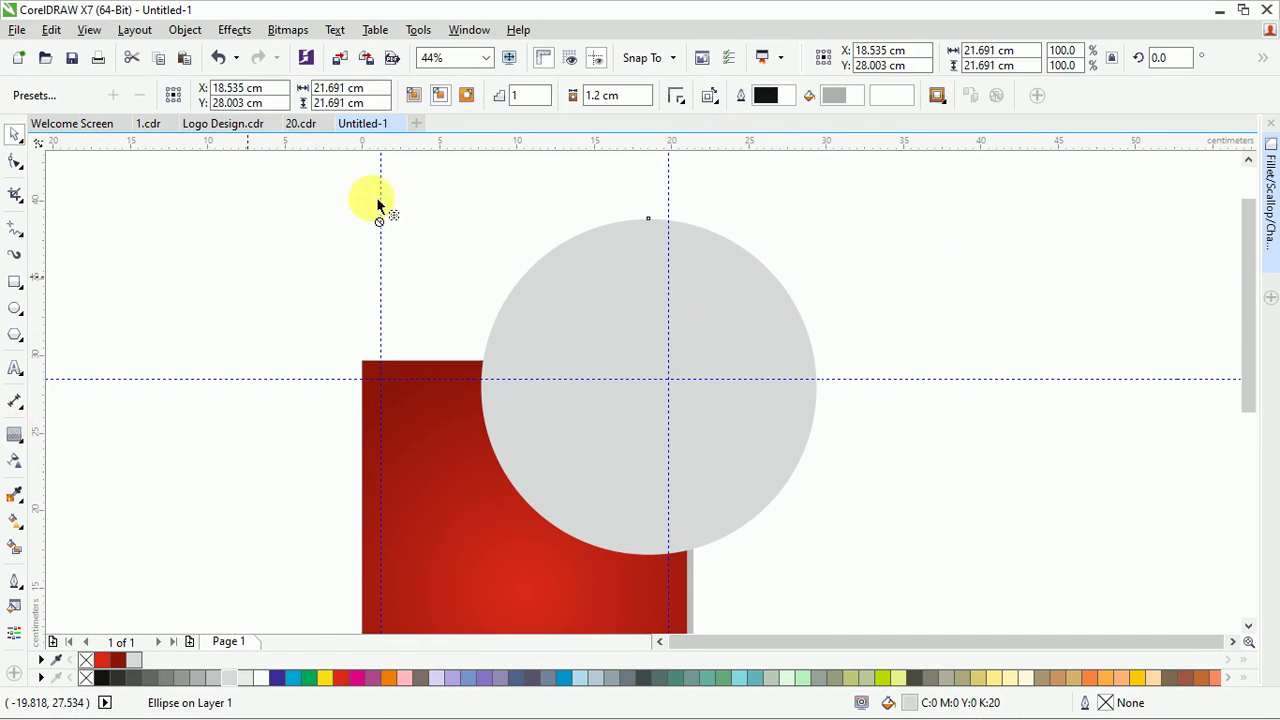
{"action": "left_click", "coordinate": [440, 97]}
{"action": "key", "text": "space"}
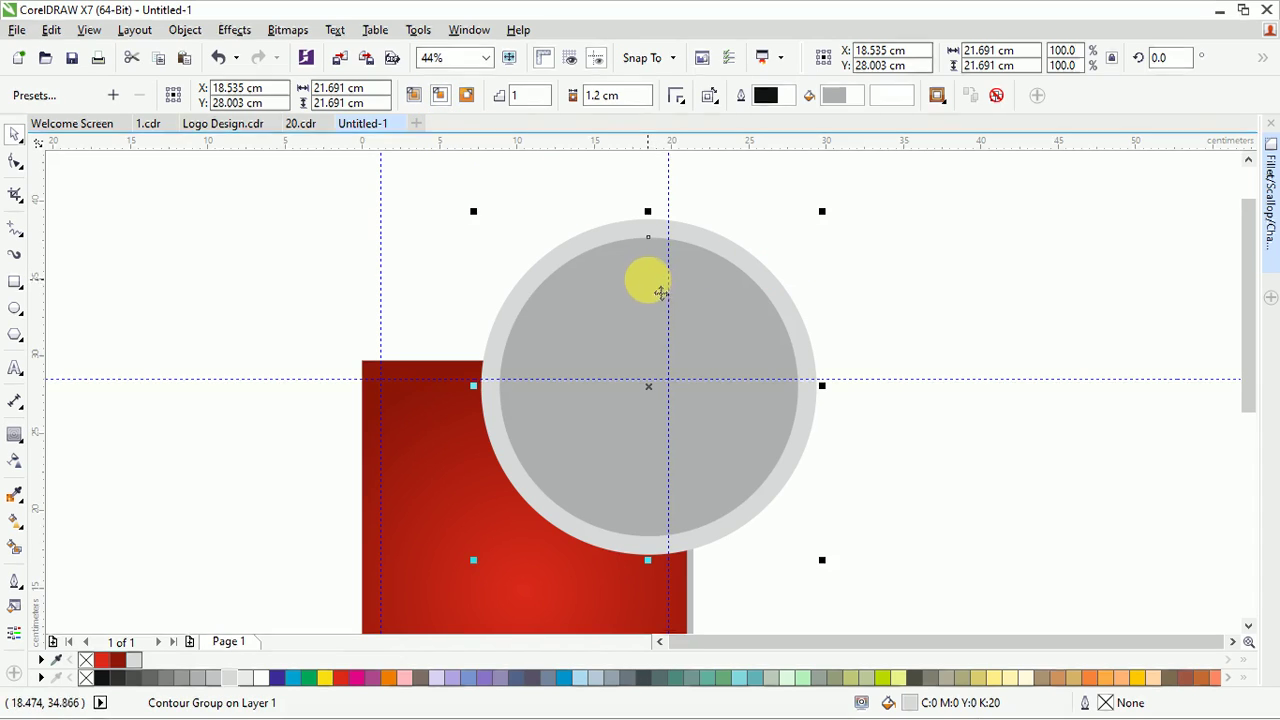
{"action": "key", "text": "space"}
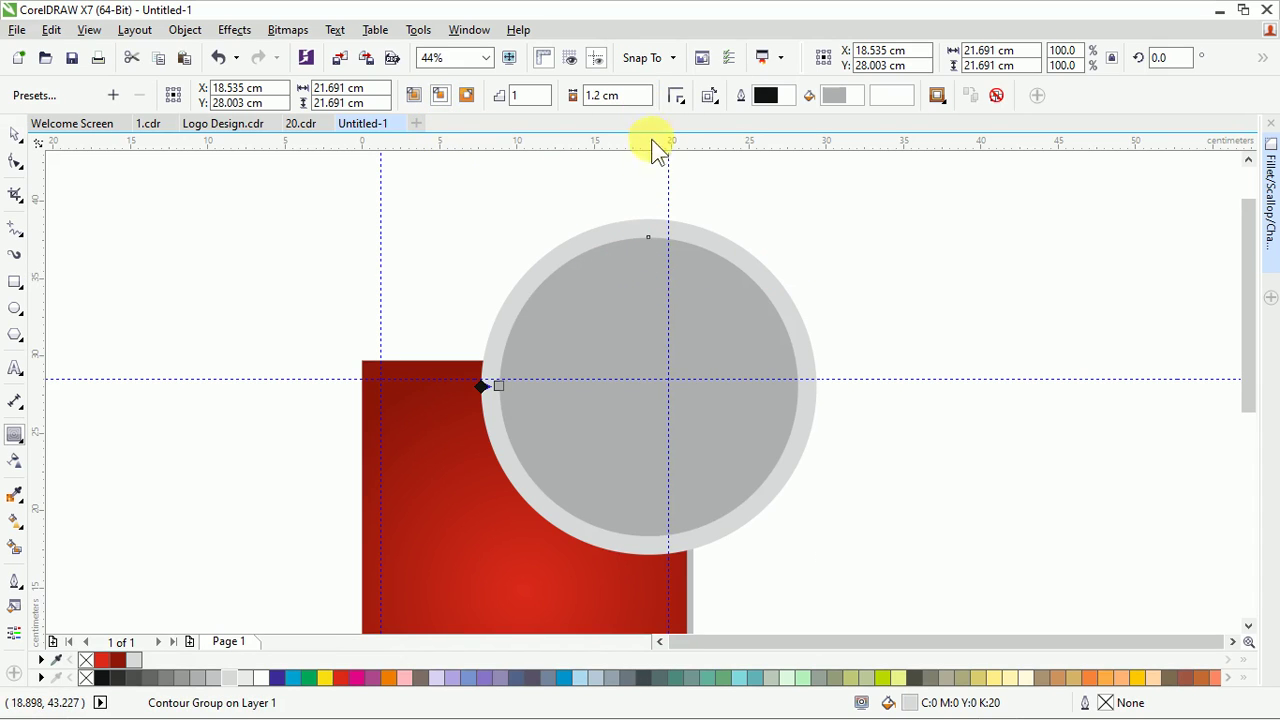
{"action": "left_click", "coordinate": [647, 100]}
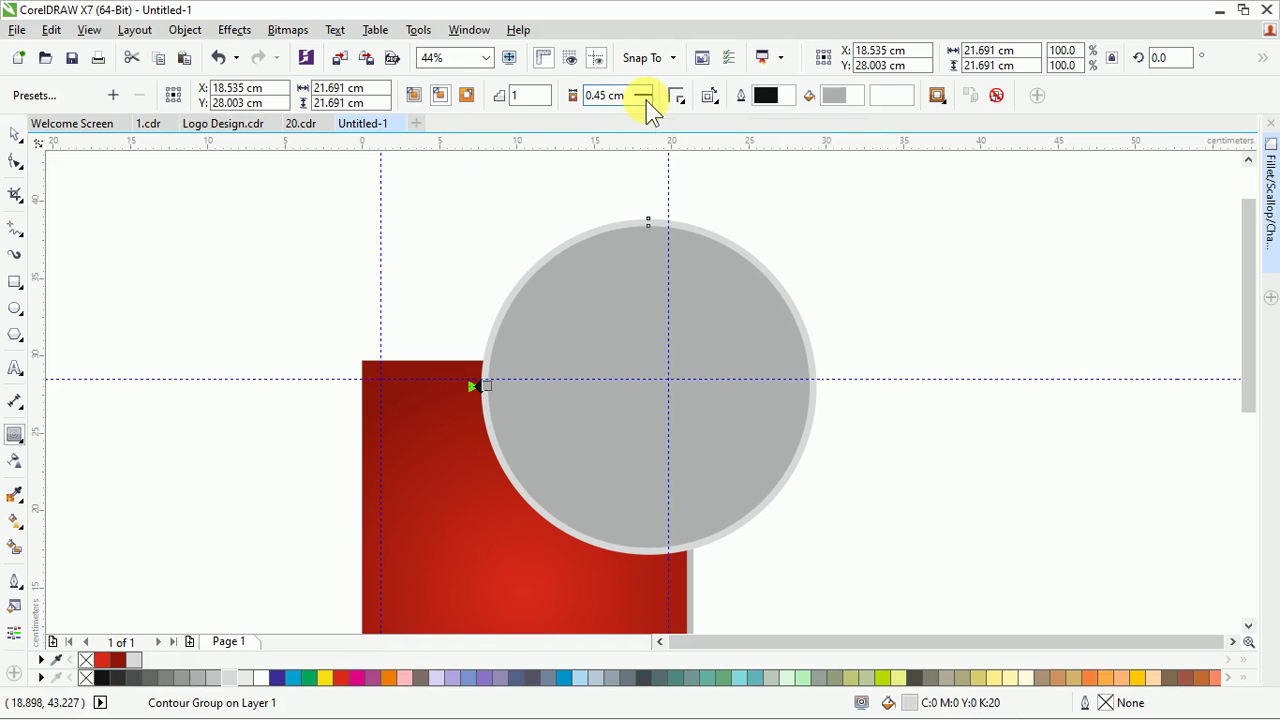
{"action": "left_click", "coordinate": [646, 90]}
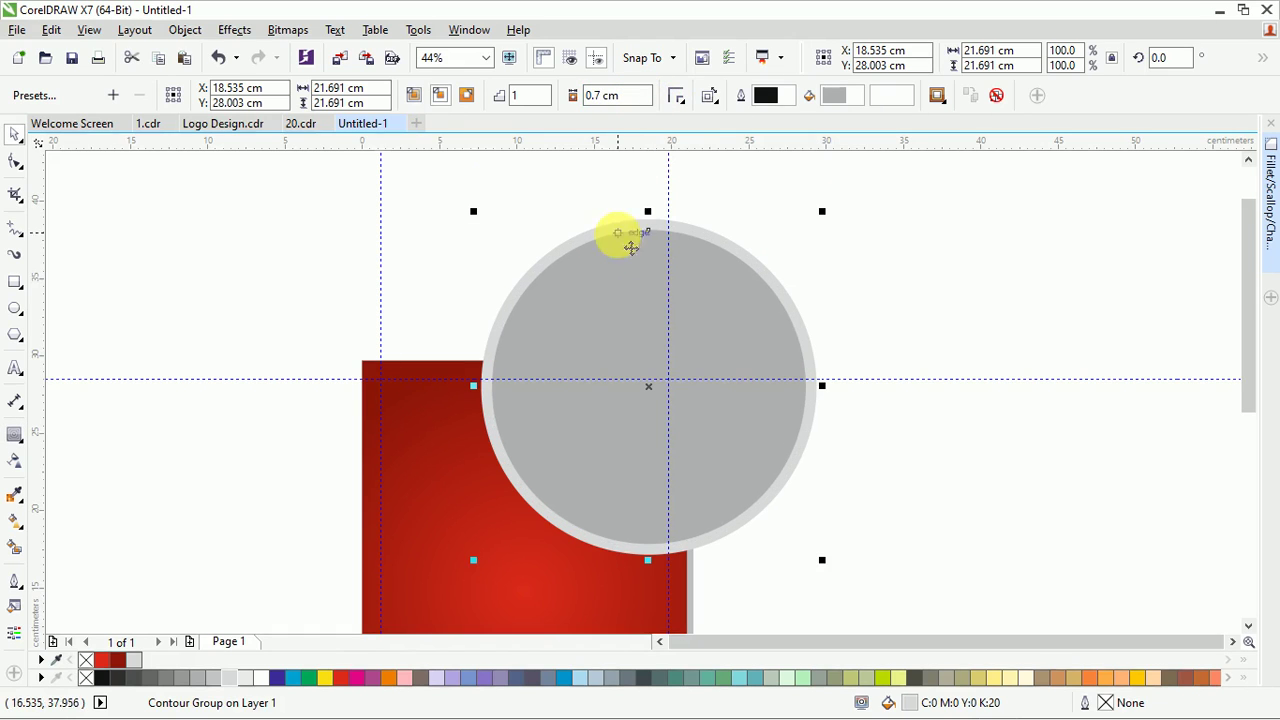
Break the circle's contour group apart into separate circles and clear the selection
{"action": "right_click", "coordinate": [637, 226]}
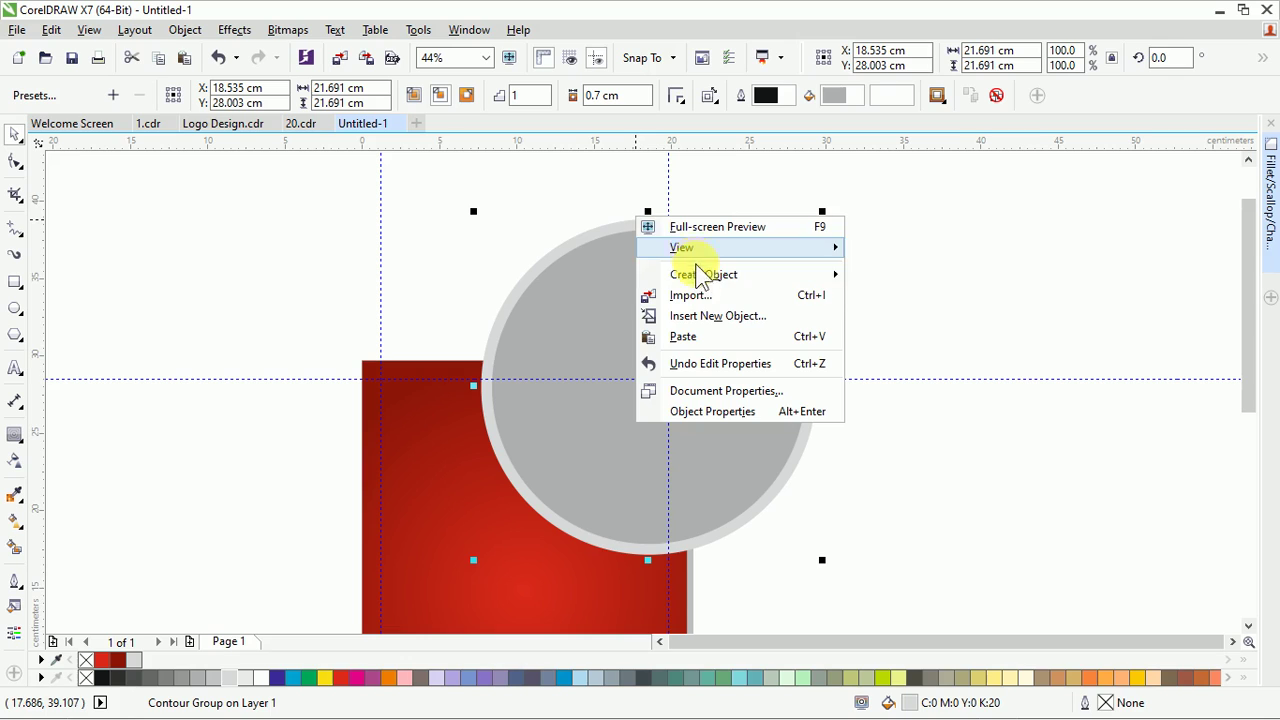
{"action": "left_click", "coordinate": [634, 237]}
{"action": "right_click", "coordinate": [596, 257]}
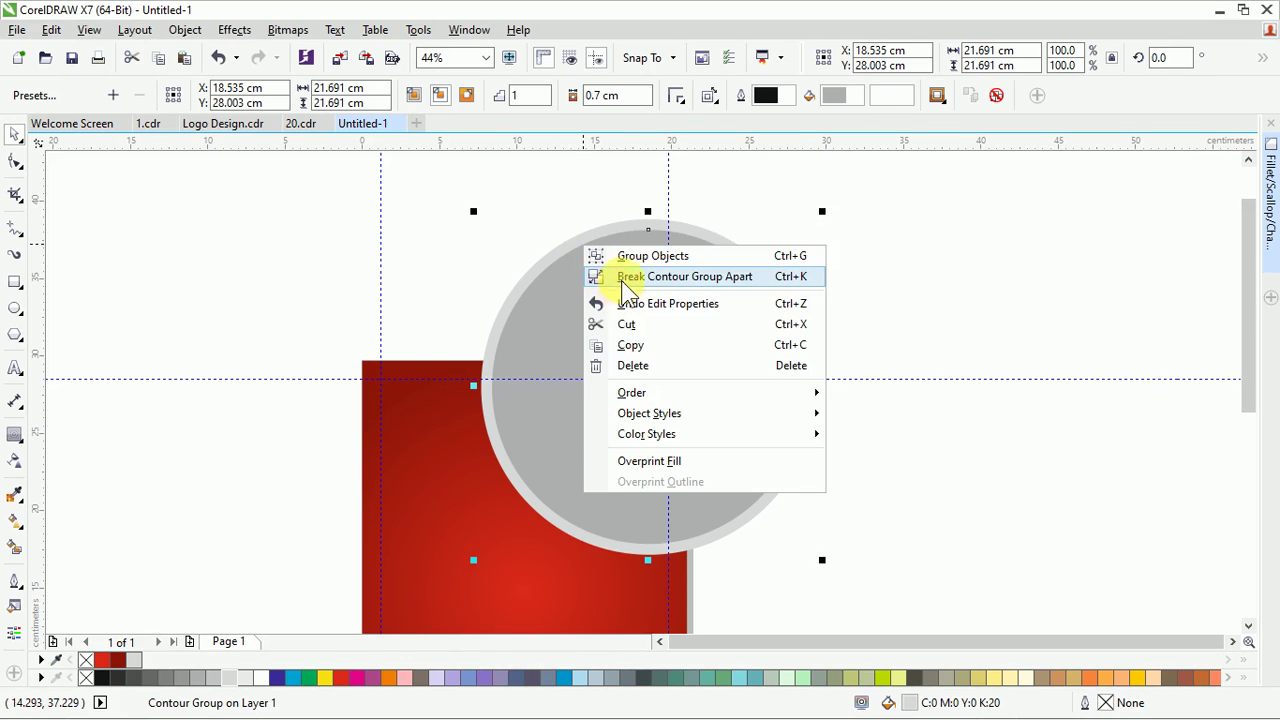
{"action": "left_click", "coordinate": [623, 277]}
{"action": "left_click", "coordinate": [871, 237]}
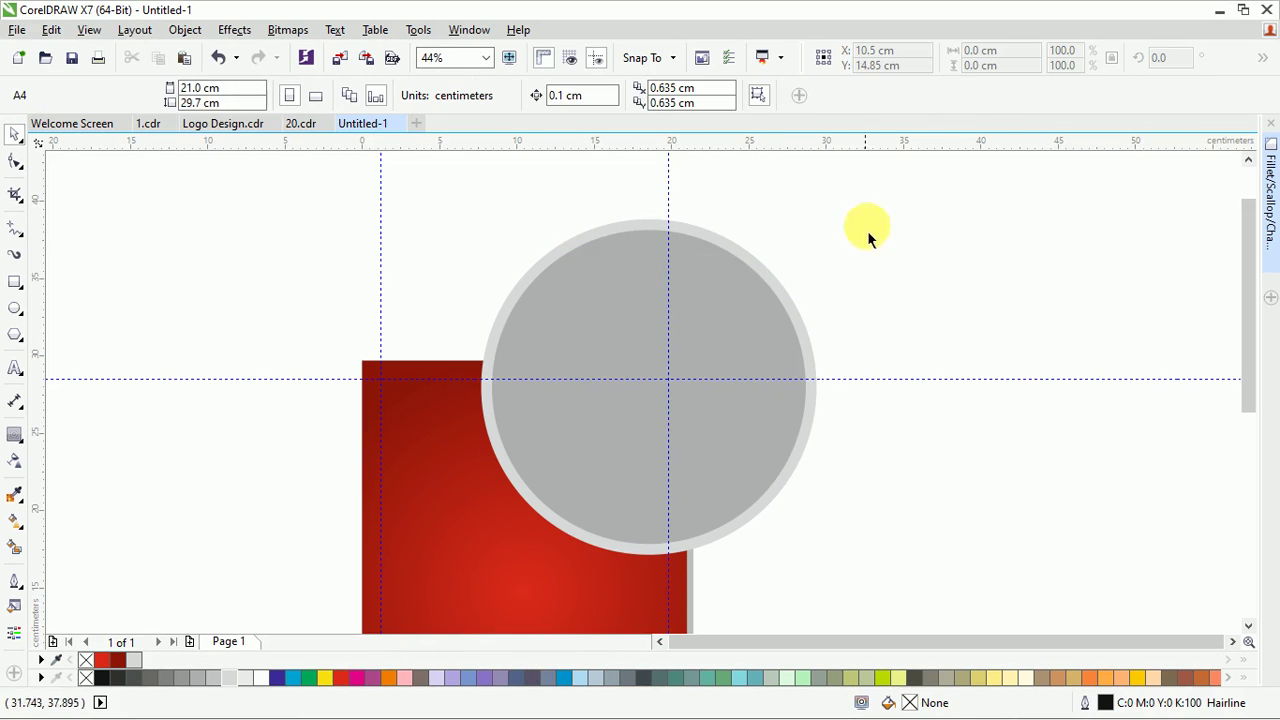
Add a Flat Bottom Left drop shadow to the light gray outer circle, offset about 0.23 cm left and down
{"action": "left_click", "coordinate": [562, 262]}
{"action": "left_click", "coordinate": [13, 437]}
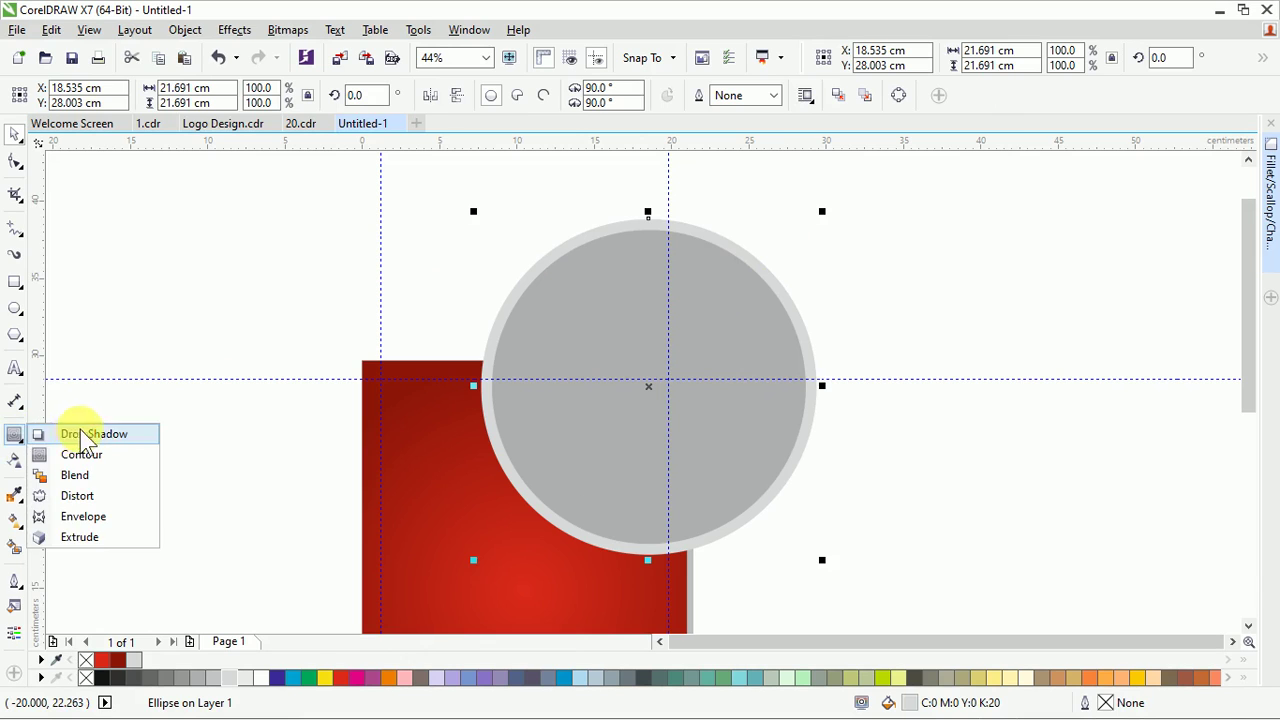
{"action": "left_click", "coordinate": [82, 431]}
{"action": "left_click", "coordinate": [82, 98]}
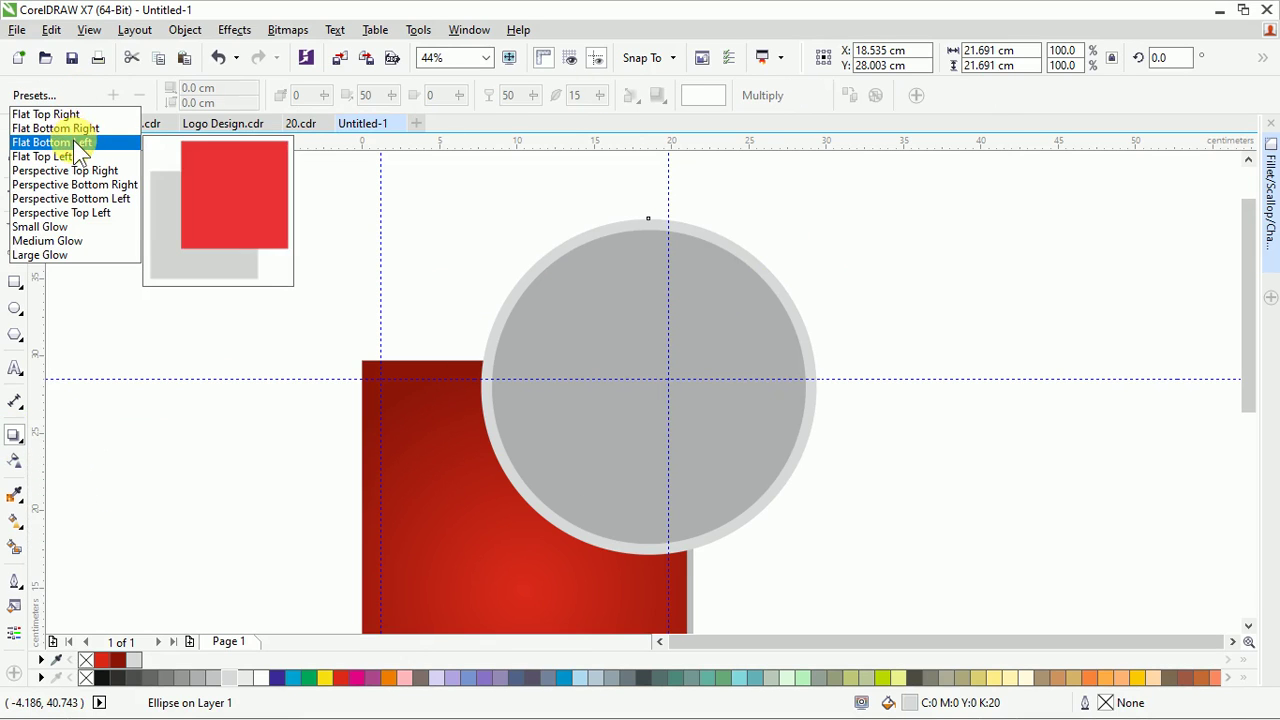
{"action": "left_click", "coordinate": [71, 133]}
{"action": "left_click_drag", "start_coordinate": [480, 573], "coordinate": [512, 513]}
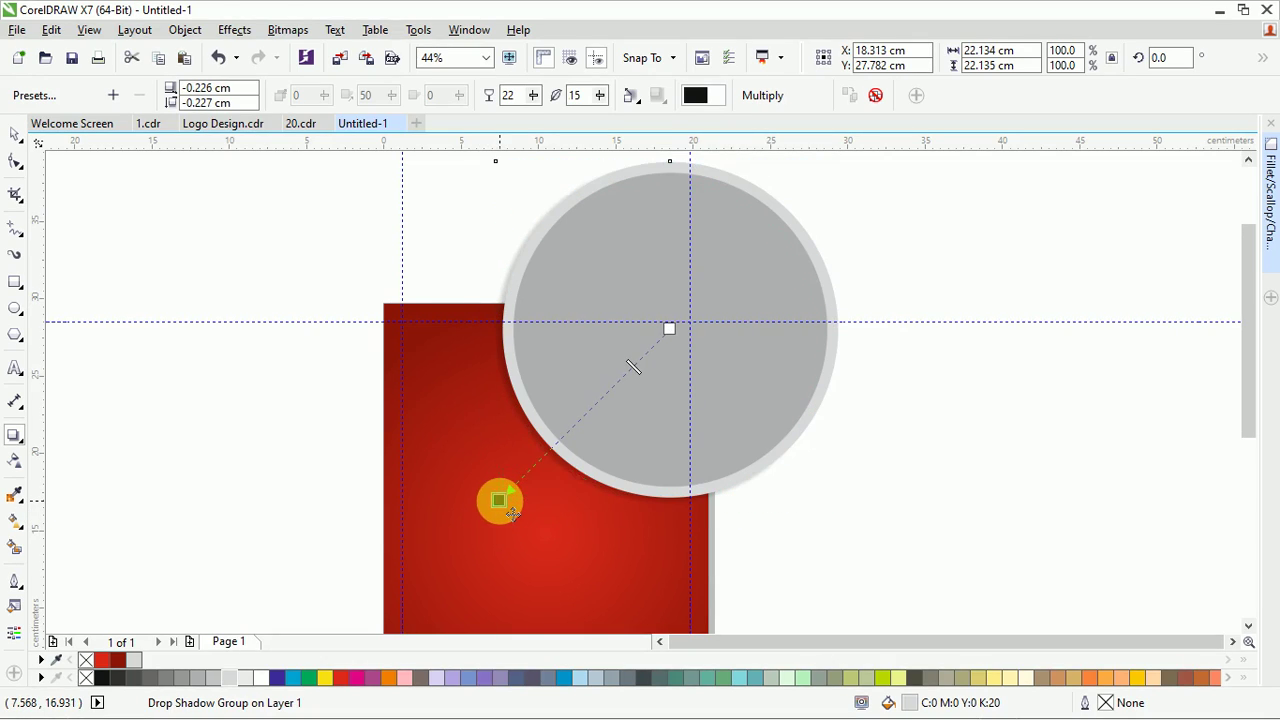
{"action": "left_click", "coordinate": [869, 456]}
Set the circle's shadow feather to 2 and pull its offset out to about 0.44 cm left and down
{"action": "scroll", "coordinate": [445, 500], "scroll_direction": "up", "scroll_amount": 2}
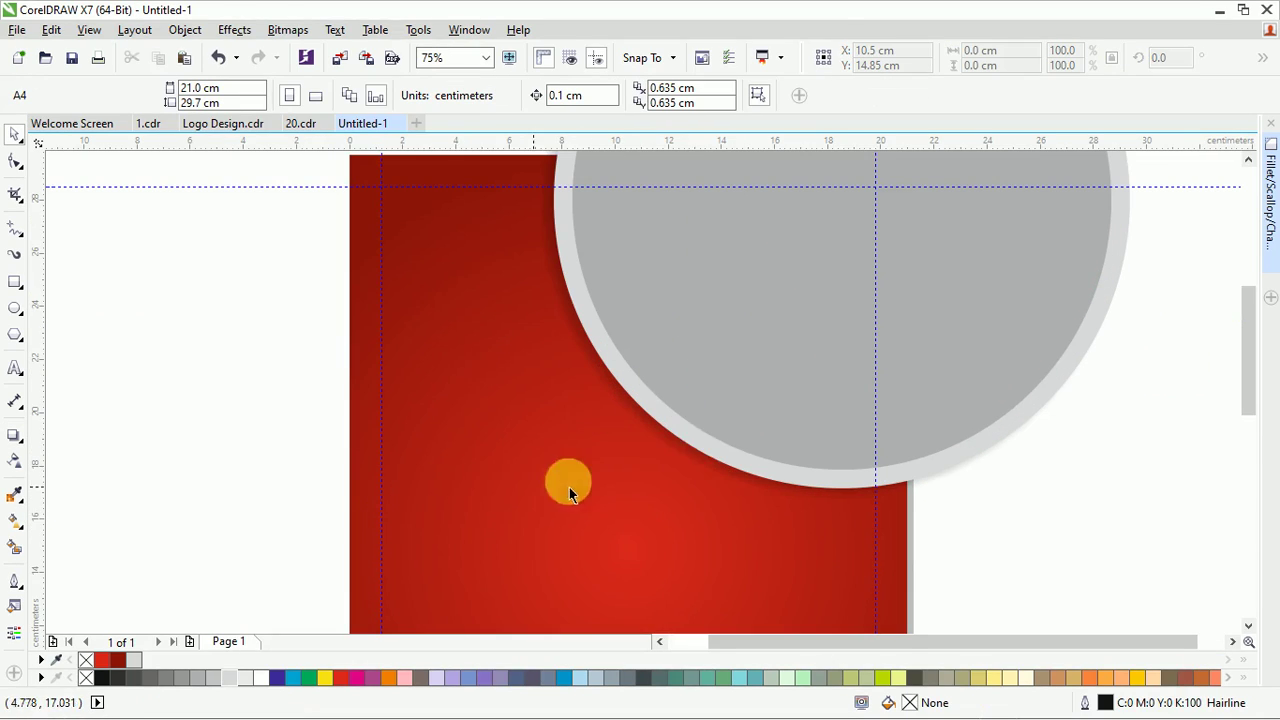
{"action": "left_click", "coordinate": [692, 459]}
{"action": "scroll", "coordinate": [580, 490], "scroll_direction": "up", "scroll_amount": 2}
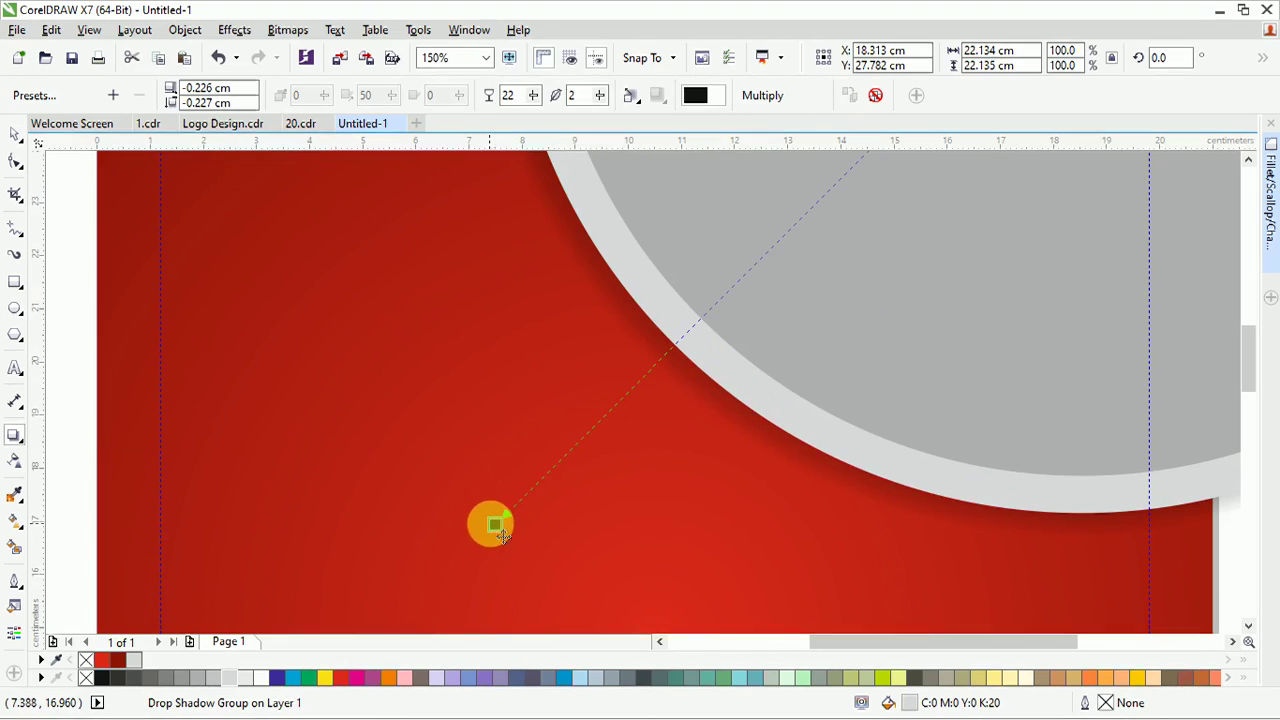
{"action": "left_click_drag", "start_coordinate": [497, 543], "coordinate": [482, 527]}
{"action": "scroll", "coordinate": [668, 466], "scroll_direction": "down", "scroll_amount": 2}
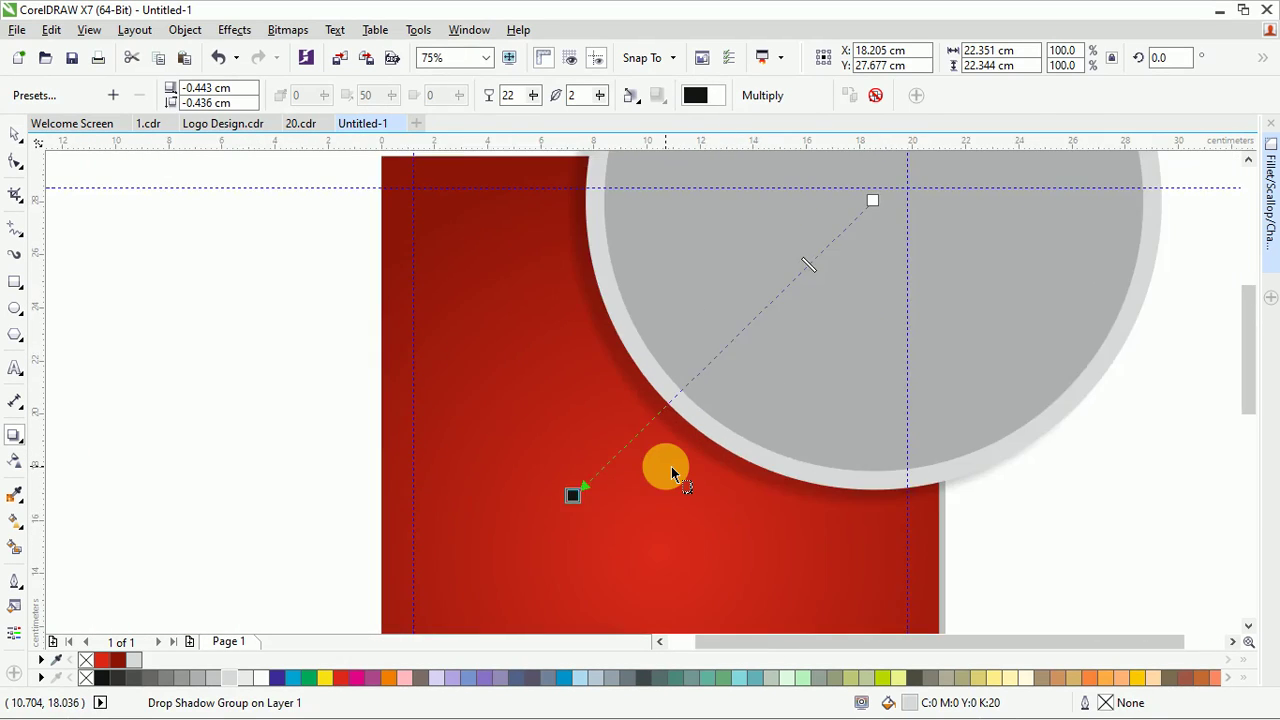
{"action": "key", "text": "space"}
{"action": "left_click", "coordinate": [633, 212]}
Fill the light gray outer circle with white so it forms a white ring around the gray circle
{"action": "scroll", "coordinate": [689, 234], "scroll_direction": "up", "scroll_amount": 1}
{"action": "scroll", "coordinate": [690, 237], "scroll_direction": "up", "scroll_amount": 1}
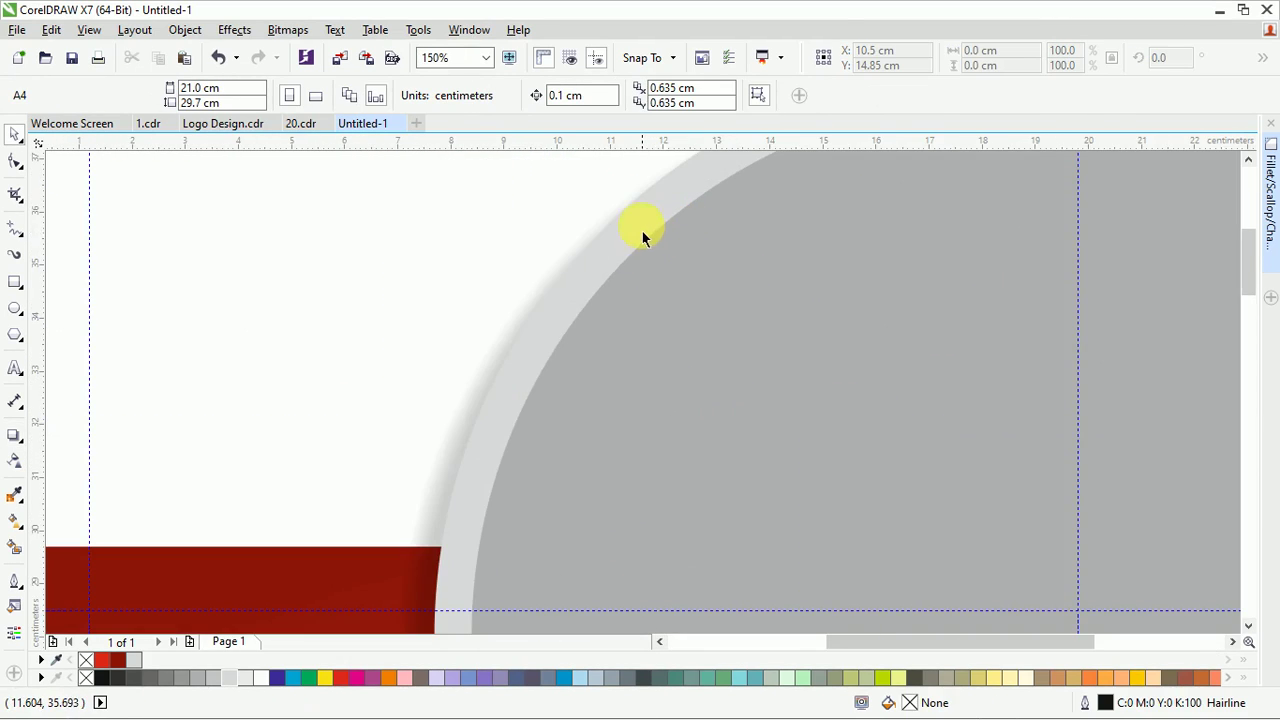
{"action": "left_click", "coordinate": [563, 280]}
{"action": "scroll", "coordinate": [543, 294], "scroll_direction": "up", "scroll_amount": 1}
{"action": "left_click", "coordinate": [399, 500]}
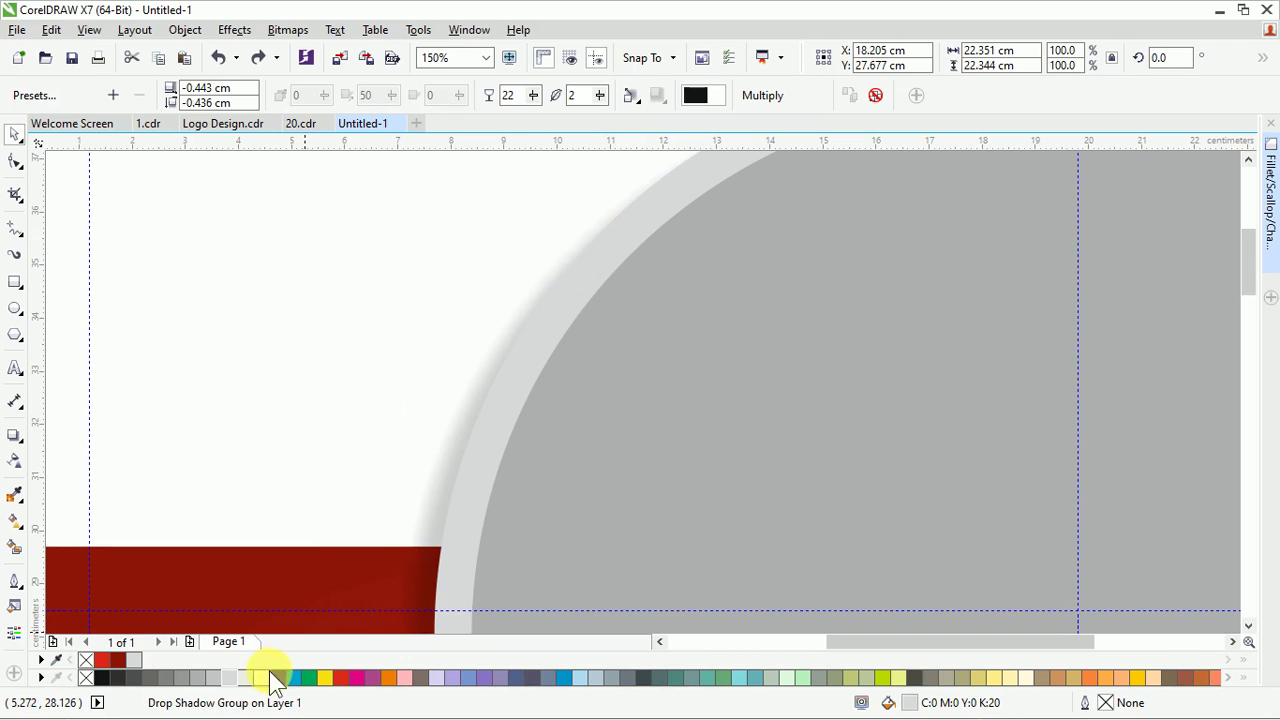
{"action": "scroll", "coordinate": [451, 391], "scroll_direction": "down", "scroll_amount": 4}
{"action": "left_click", "coordinate": [437, 223]}
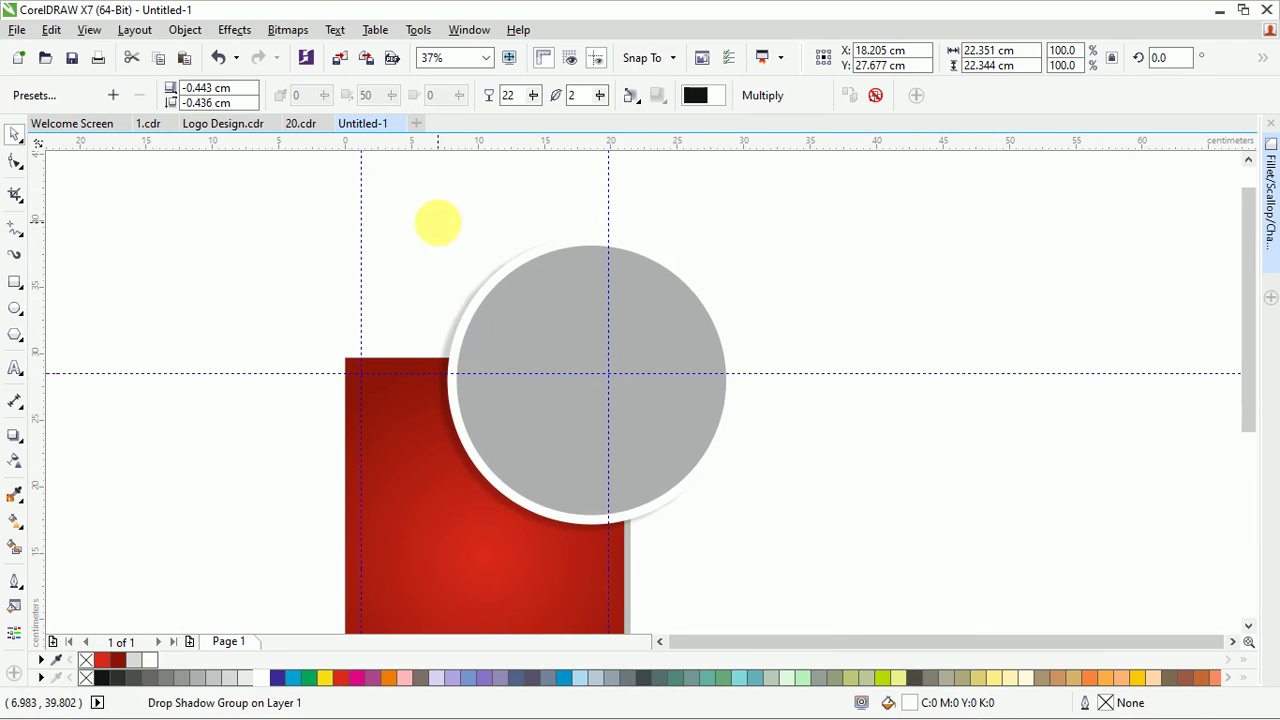
Scale the ringed circle and its shadow together to about 19.7 cm wide and paste a copy of them
{"action": "left_click_drag", "start_coordinate": [792, 553], "coordinate": [792, 553]}
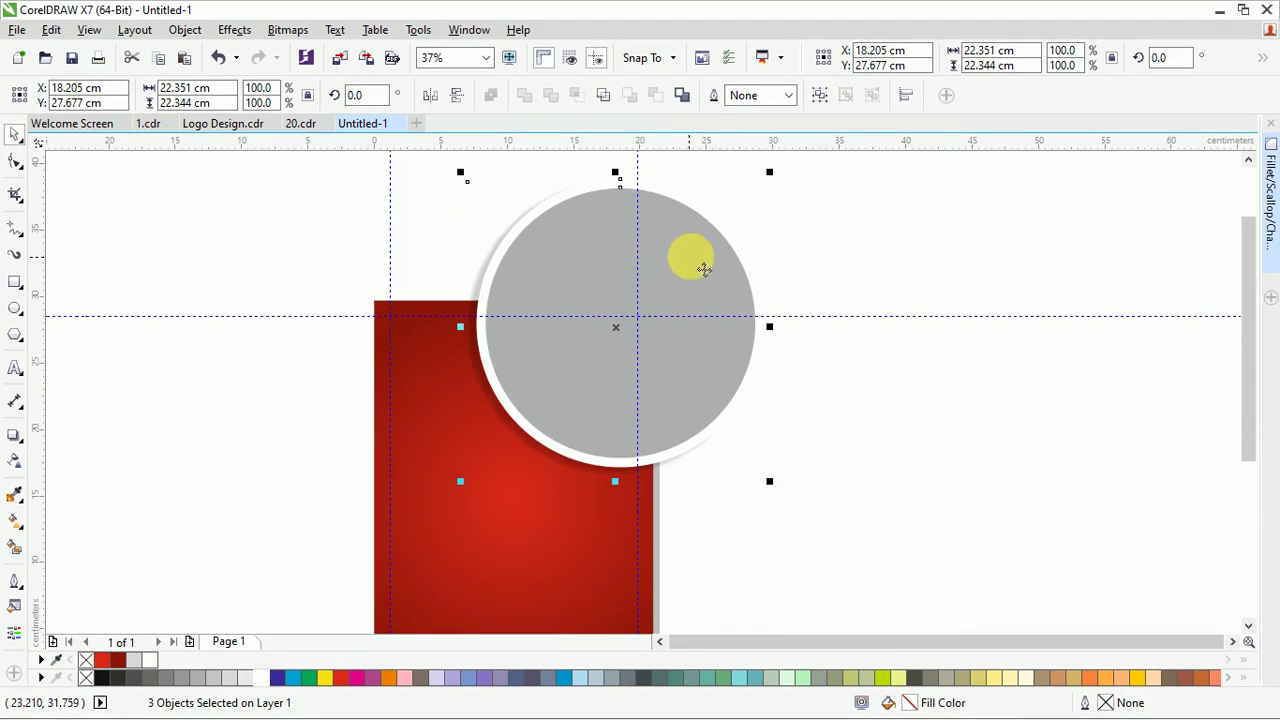
{"action": "left_click_drag", "start_coordinate": [769, 173], "coordinate": [735, 206]}
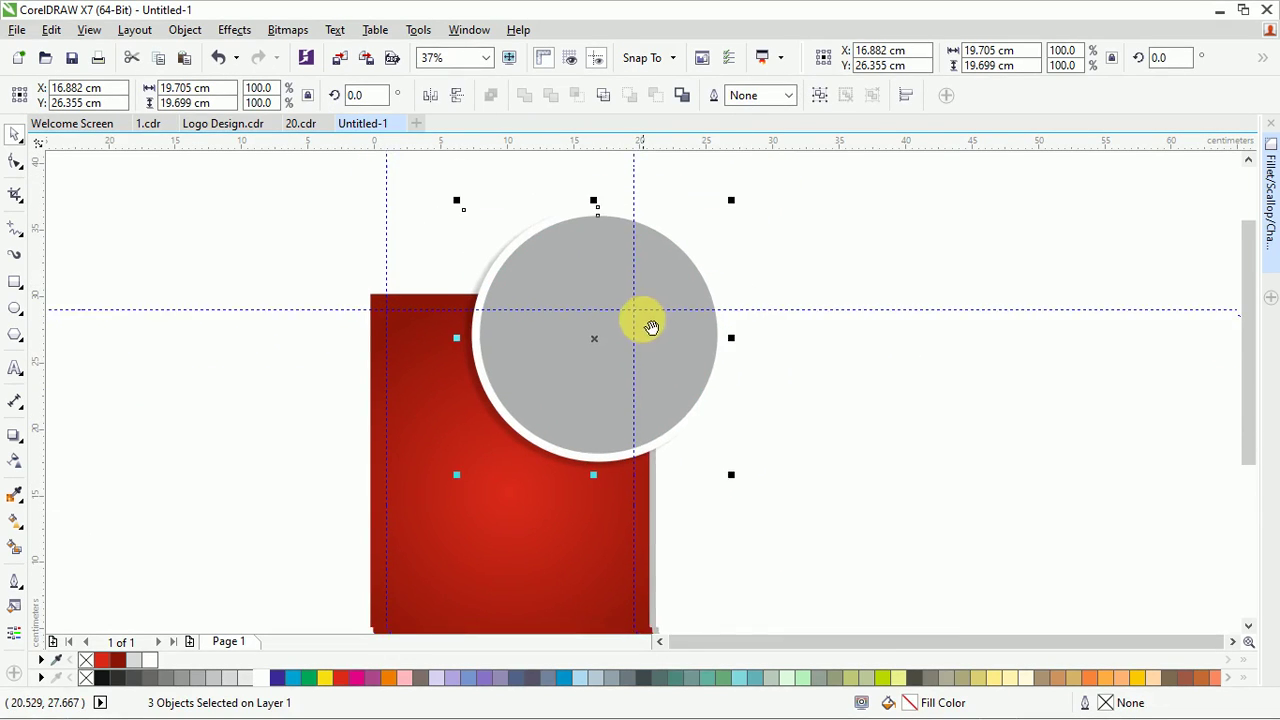
{"action": "right_click", "coordinate": [577, 249]}
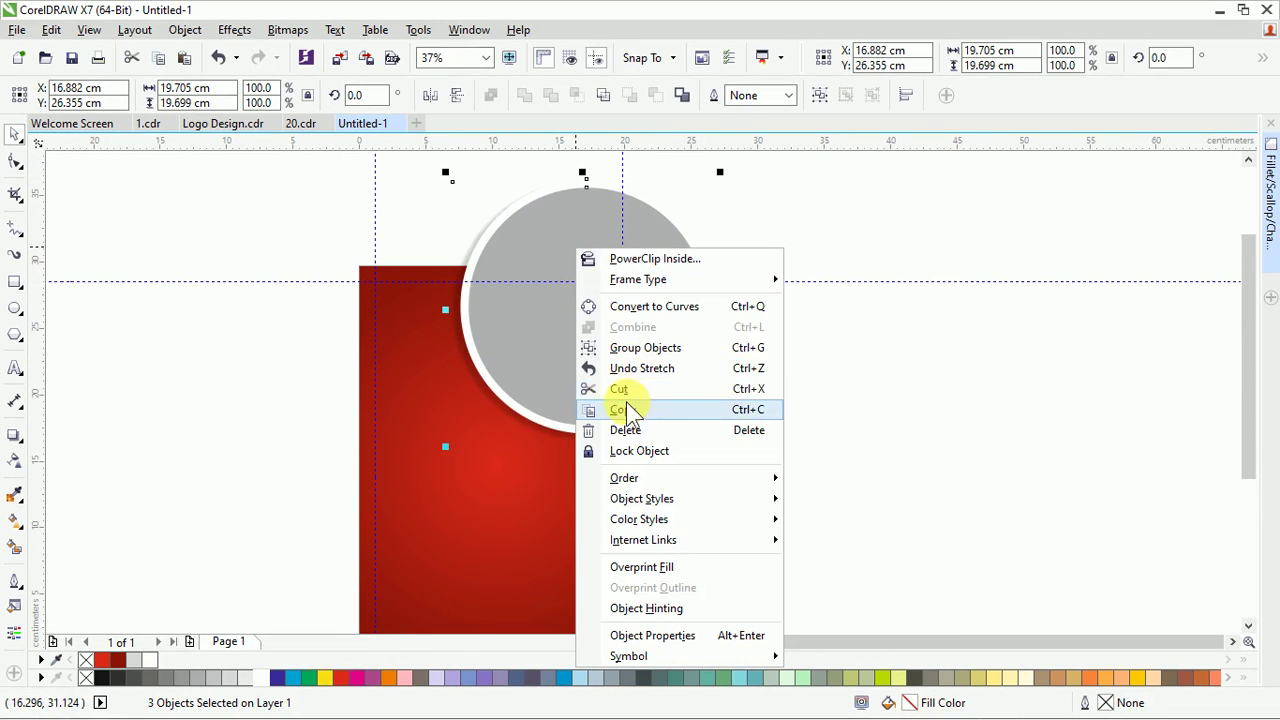
{"action": "left_click", "coordinate": [630, 410]}
{"action": "right_click", "coordinate": [777, 222]}
{"action": "left_click", "coordinate": [823, 343]}
Resize the pasted ringed circle to about 13.7 cm wide and place it on the page's left side, overlapping the large circle
{"action": "left_click_drag", "start_coordinate": [578, 338], "coordinate": [603, 415]}
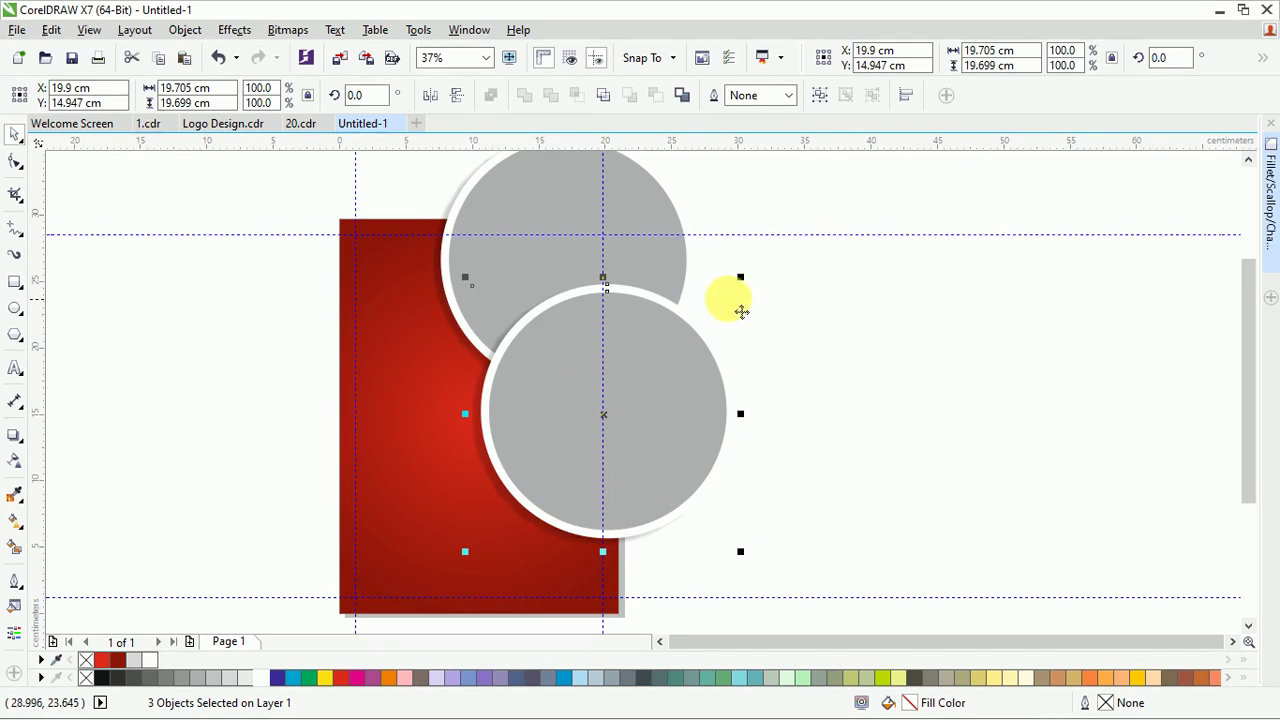
{"action": "left_click_drag", "start_coordinate": [740, 278], "coordinate": [692, 325]}
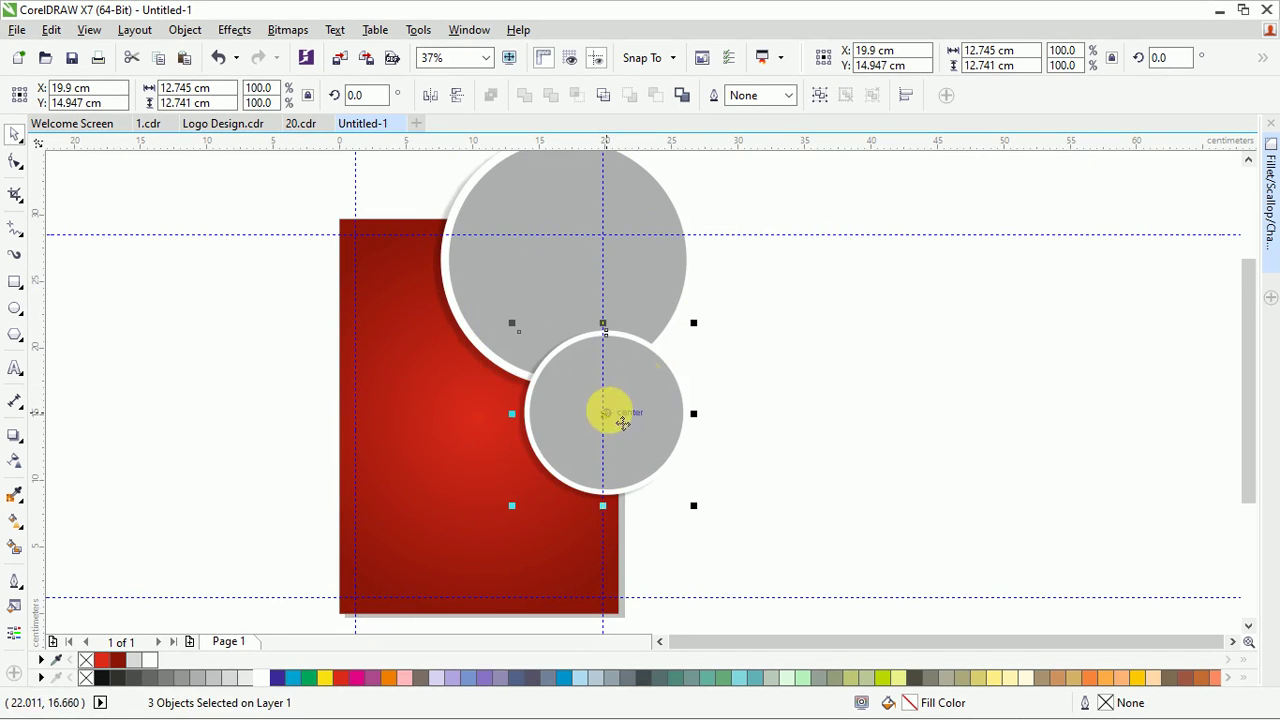
{"action": "left_click_drag", "start_coordinate": [609, 420], "coordinate": [447, 369]}
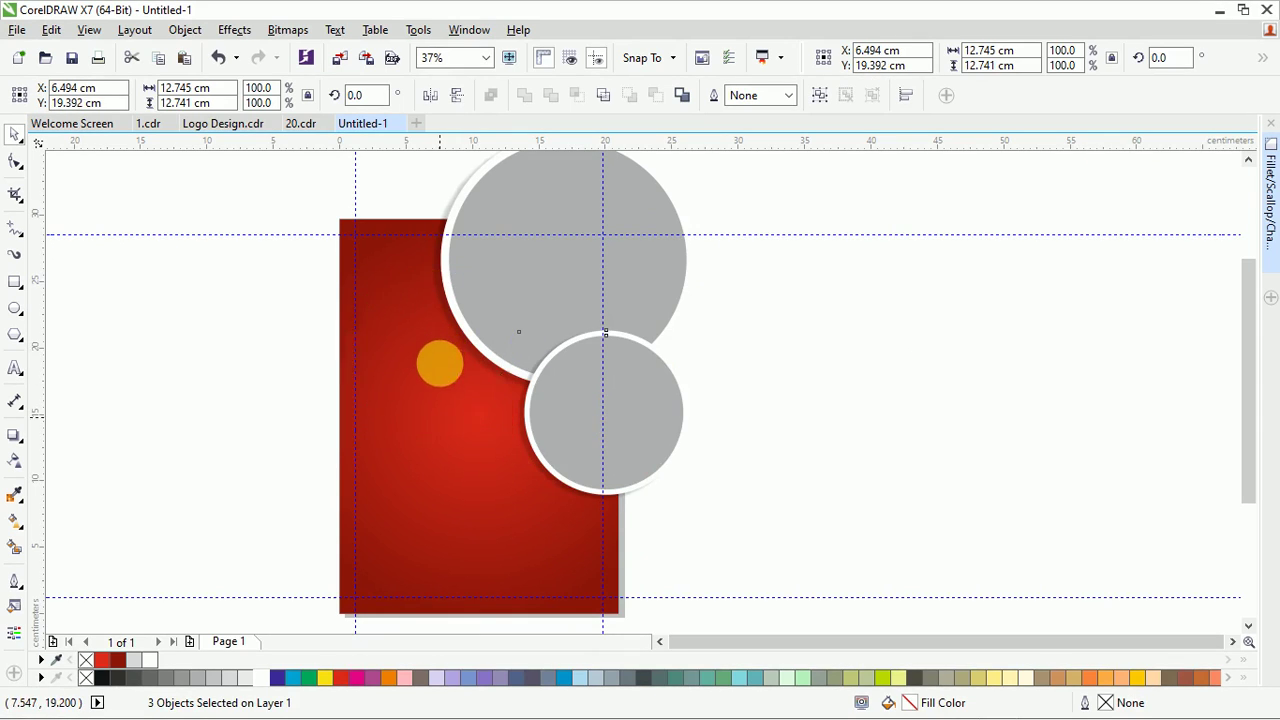
{"action": "left_click_drag", "start_coordinate": [515, 457], "coordinate": [529, 466]}
{"action": "left_click_drag", "start_coordinate": [450, 375], "coordinate": [474, 399]}
Duplicate the left ringed circle and place a smaller copy near the page's right edge, overlapping the other two circles
{"action": "right_click", "coordinate": [465, 389]}
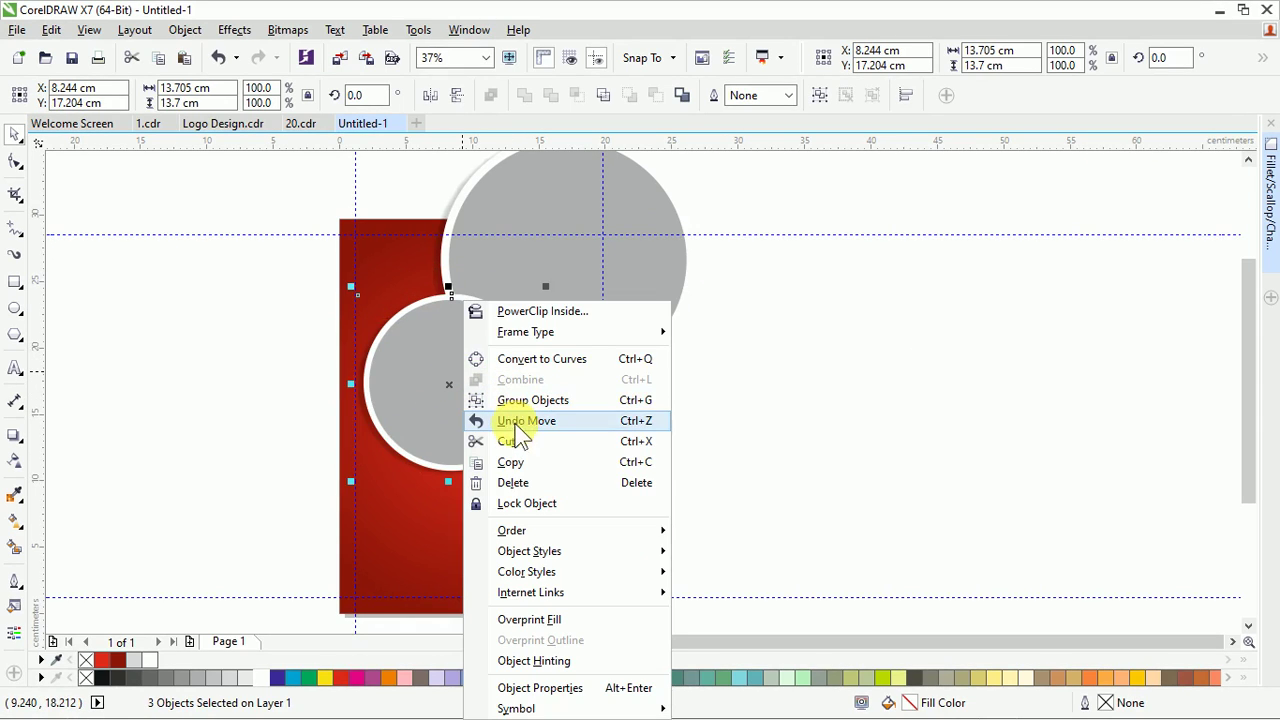
{"action": "left_click", "coordinate": [520, 464]}
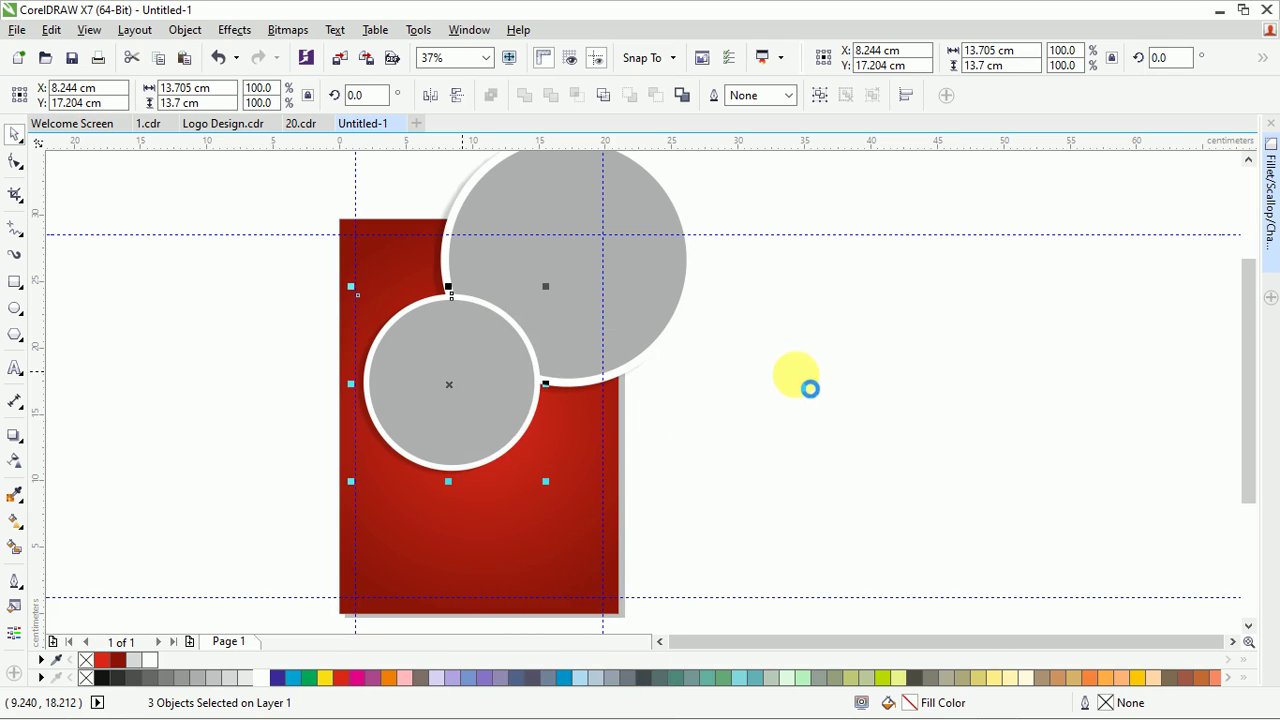
{"action": "right_click", "coordinate": [797, 376]}
{"action": "left_click", "coordinate": [838, 497]}
{"action": "left_click_drag", "start_coordinate": [460, 423], "coordinate": [571, 443]}
{"action": "left_click_drag", "start_coordinate": [657, 306], "coordinate": [624, 341]}
{"action": "left_click_drag", "start_coordinate": [565, 384], "coordinate": [577, 394]}
{"action": "left_click_drag", "start_coordinate": [650, 363], "coordinate": [674, 348]}
{"action": "left_click_drag", "start_coordinate": [568, 417], "coordinate": [663, 440]}
Select all three ringed circles with their shadows and PowerClip them inside the red gradient page background
{"action": "left_click", "coordinate": [738, 190]}
{"action": "left_click_drag", "start_coordinate": [741, 183], "coordinate": [296, 612]}
{"action": "left_click_drag", "start_coordinate": [512, 567], "coordinate": [513, 553]}
{"action": "right_click", "coordinate": [604, 272]}
{"action": "left_click", "coordinate": [634, 281]}
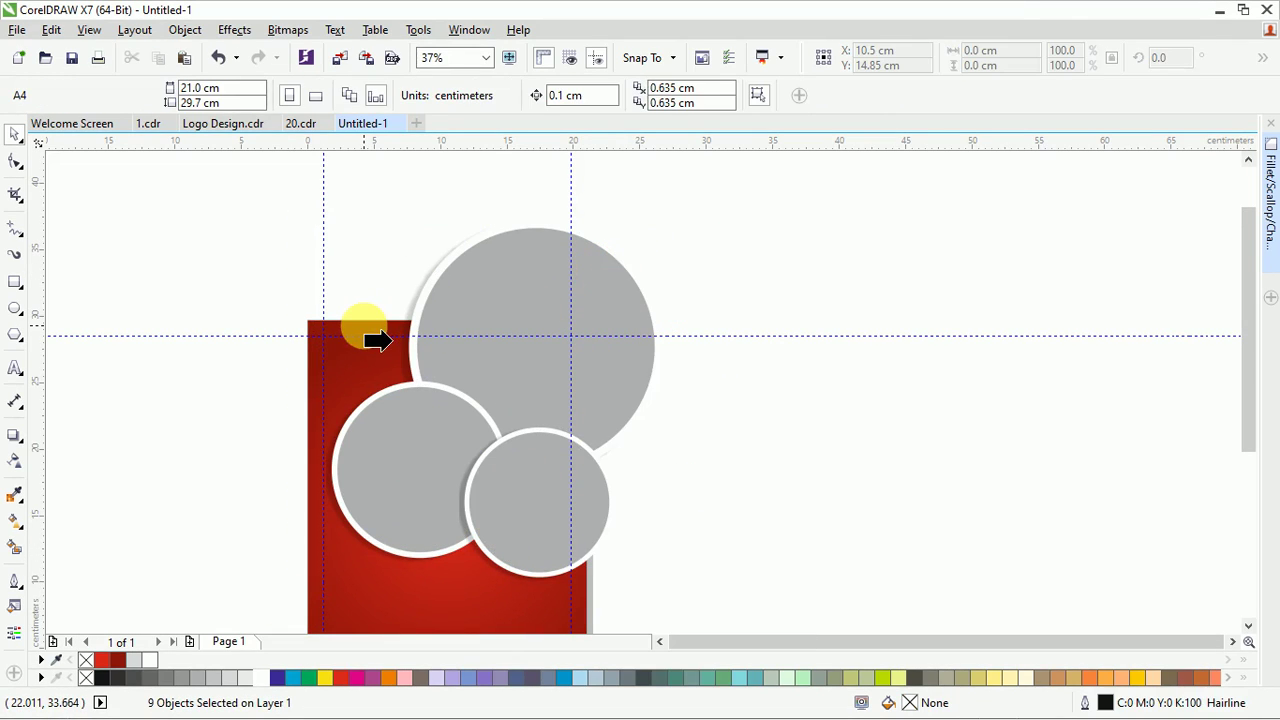
{"action": "left_click", "coordinate": [366, 331]}
{"action": "left_click", "coordinate": [773, 352]}
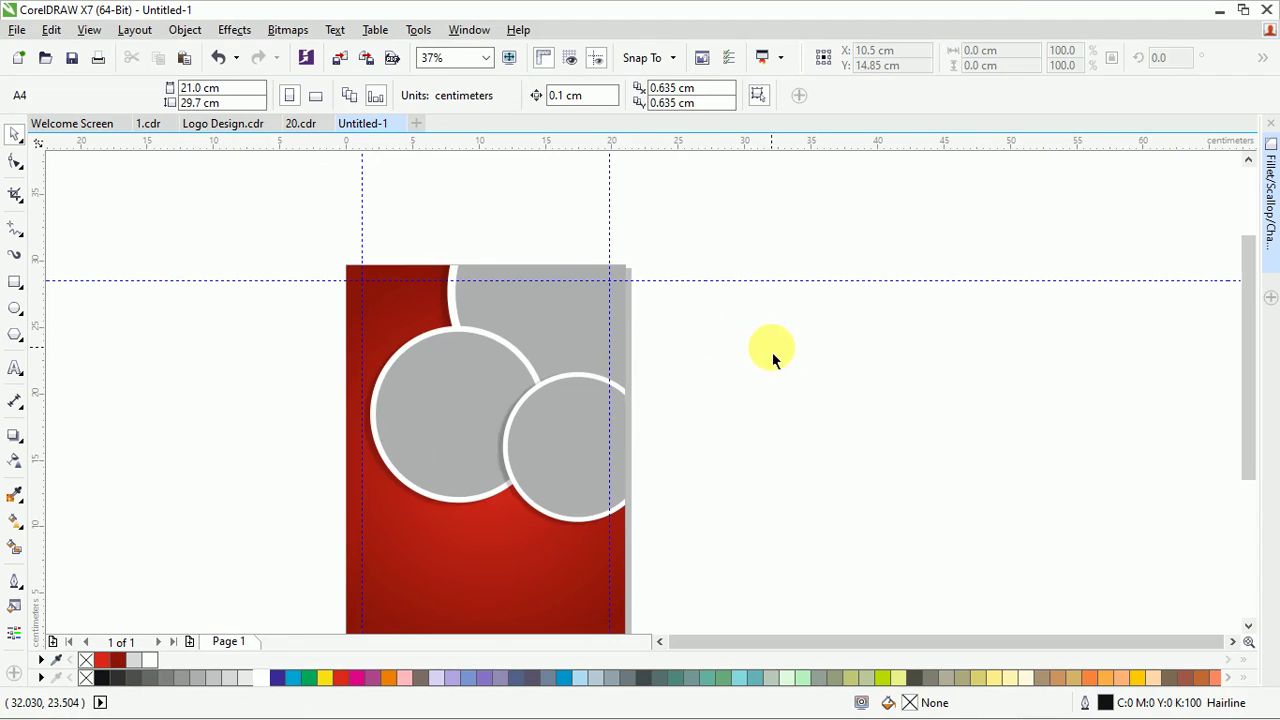
{"action": "key", "text": "shift+F4"}
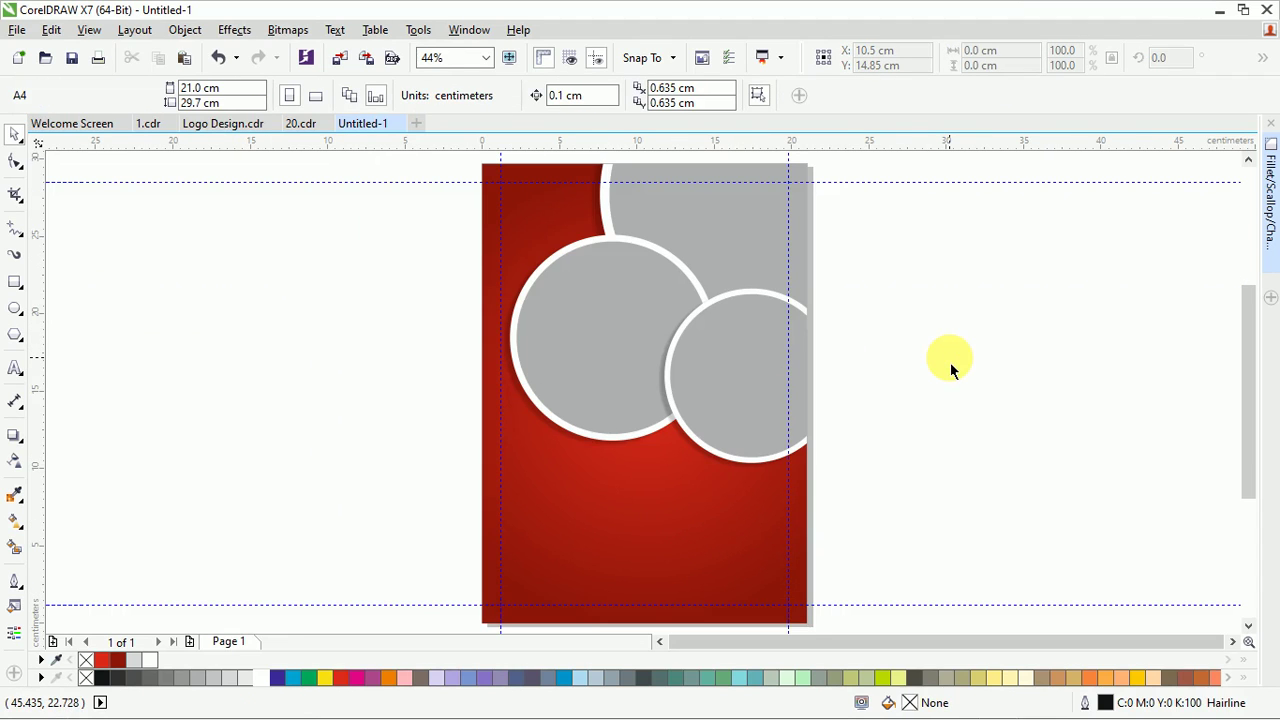
Switch to the New folder (6) window, preview Image (2), and return to CorelDRAW
{"action": "key", "text": "alt+Tab"}
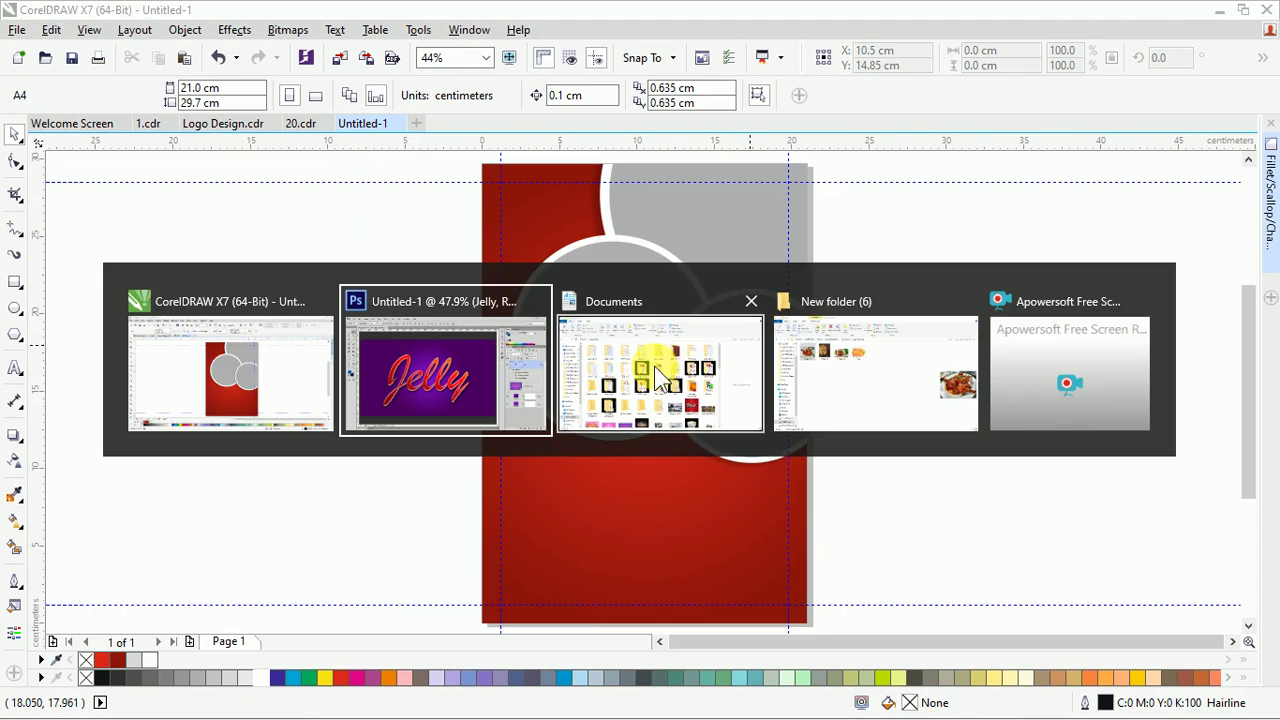
{"action": "left_click", "coordinate": [905, 385]}
{"action": "left_click", "coordinate": [318, 251]}
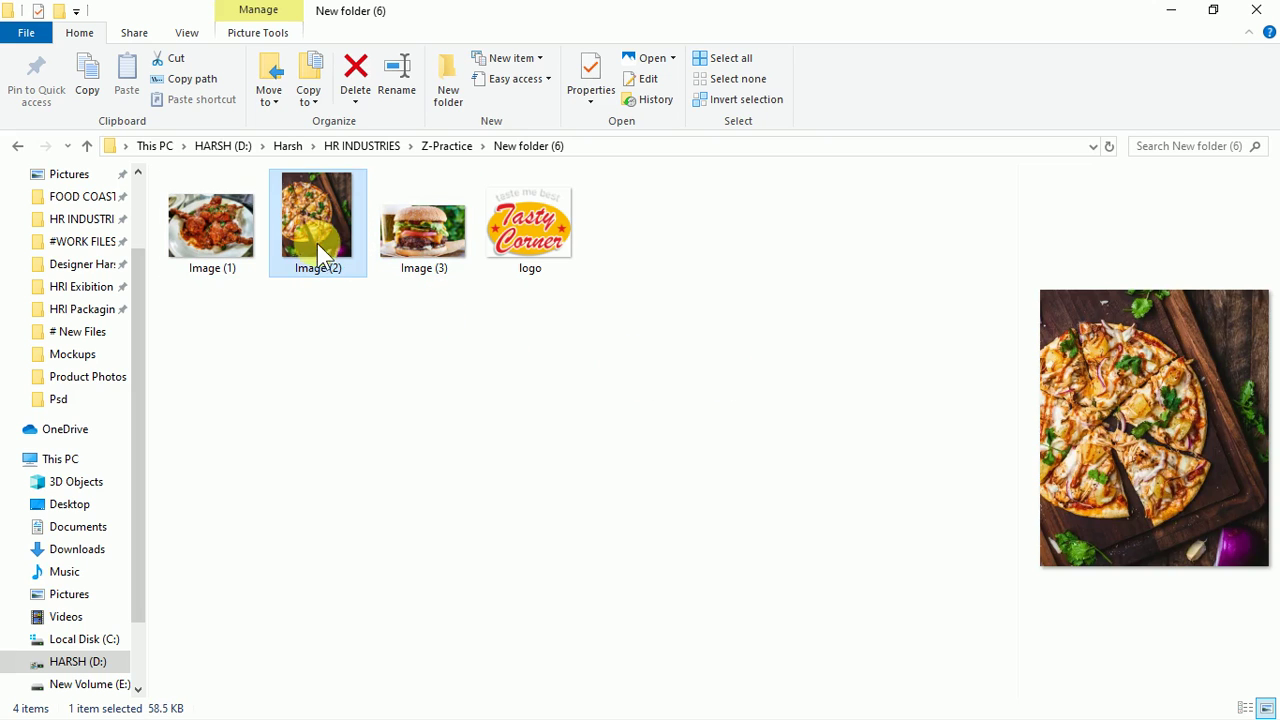
{"action": "key", "text": "alt+Tab"}
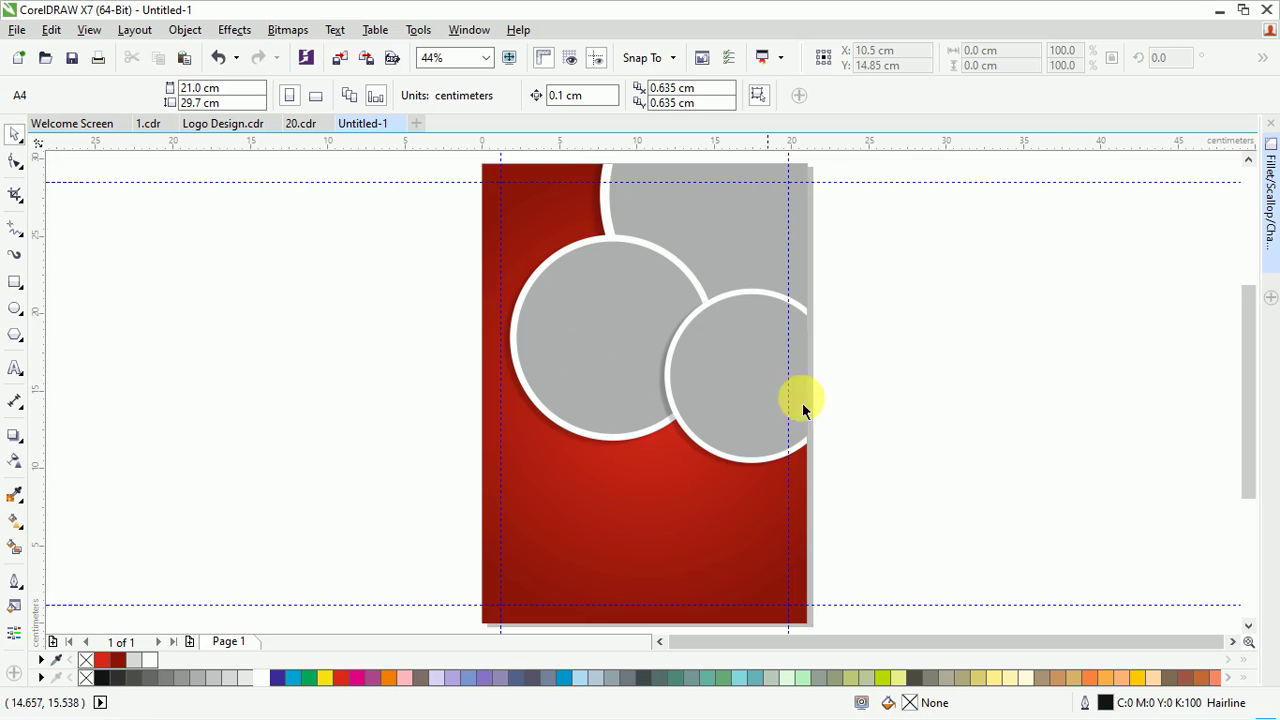
Open the red background's PowerClip contents for editing and select the left gray circle
{"action": "left_click", "coordinate": [763, 186]}
{"action": "right_click", "coordinate": [765, 188]}
{"action": "left_click", "coordinate": [823, 229]}
{"action": "left_click_drag", "start_coordinate": [801, 316], "coordinate": [740, 379]}
{"action": "left_click_drag", "start_coordinate": [716, 291], "coordinate": [706, 354]}
{"action": "left_click_drag", "start_coordinate": [497, 477], "coordinate": [526, 415]}
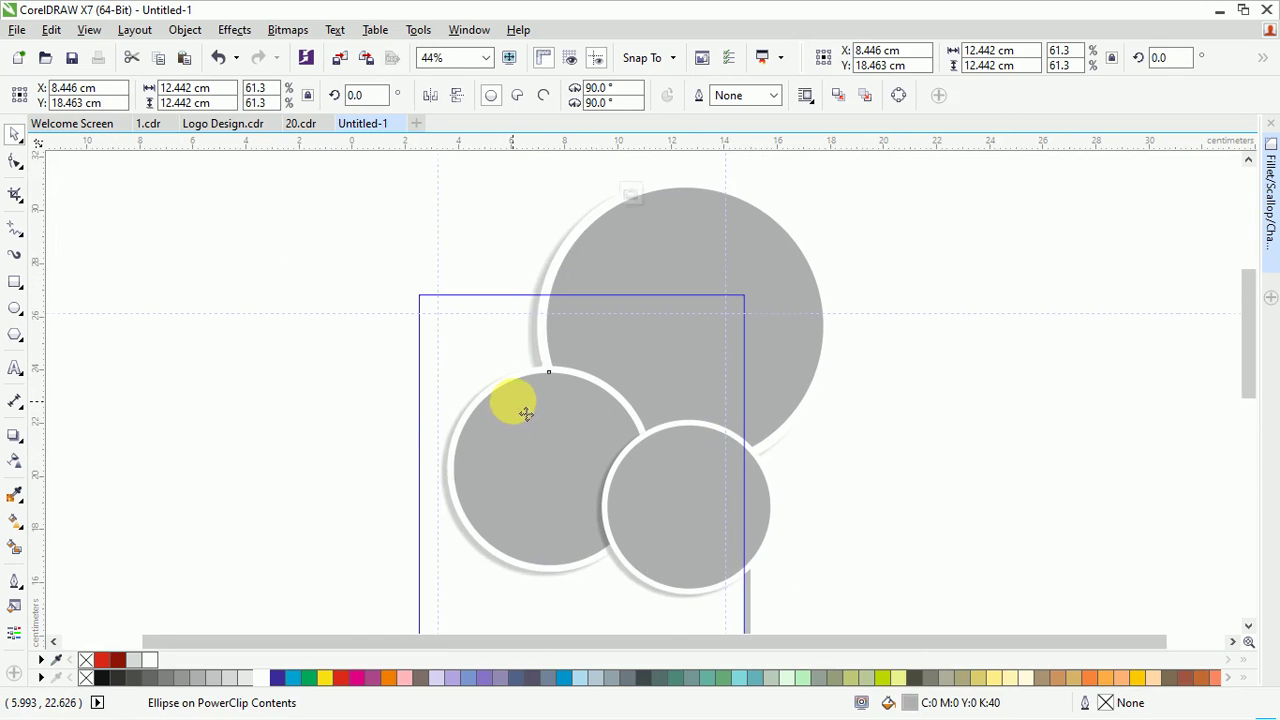
Shrink the left gray circle slightly within its white ring and repeat the same scaling on the smallest gray circle
{"action": "scroll", "coordinate": [526, 414], "scroll_direction": "up", "scroll_amount": 2}
{"action": "left_click_drag", "start_coordinate": [414, 358], "coordinate": [425, 371]}
{"action": "left_click", "coordinate": [737, 302]}
{"action": "left_click_drag", "start_coordinate": [737, 302], "coordinate": [662, 329]}
{"action": "key", "text": "ctrl+r"}
{"action": "left_click", "coordinate": [691, 462]}
{"action": "key", "text": "ctrl+z"}
{"action": "left_click", "coordinate": [729, 504]}
{"action": "key", "text": "ctrl+r"}
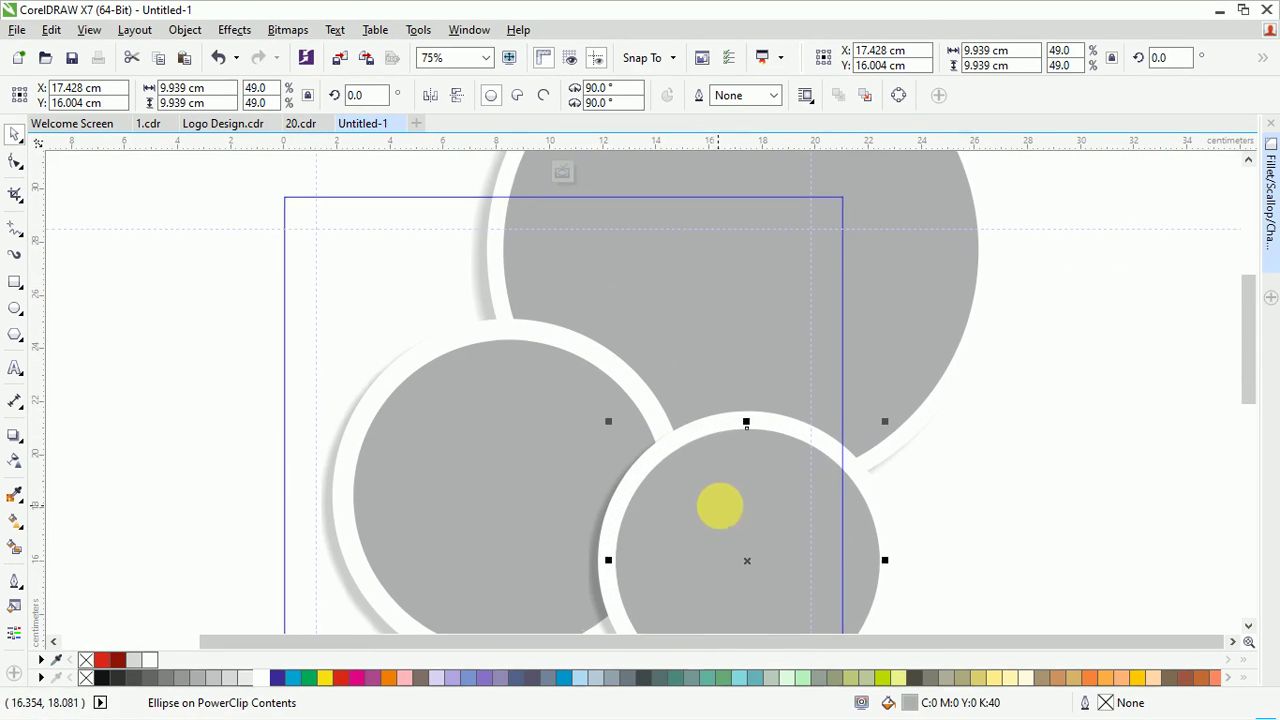
{"action": "left_click_drag", "start_coordinate": [718, 511], "coordinate": [711, 425]}
{"action": "scroll", "coordinate": [709, 423], "scroll_direction": "down", "scroll_amount": 1}
{"action": "left_click", "coordinate": [942, 408]}
Import Image (2) from the New folder (6) window and place it beside the circles, outside the page
{"action": "key", "text": "alt+Tab"}
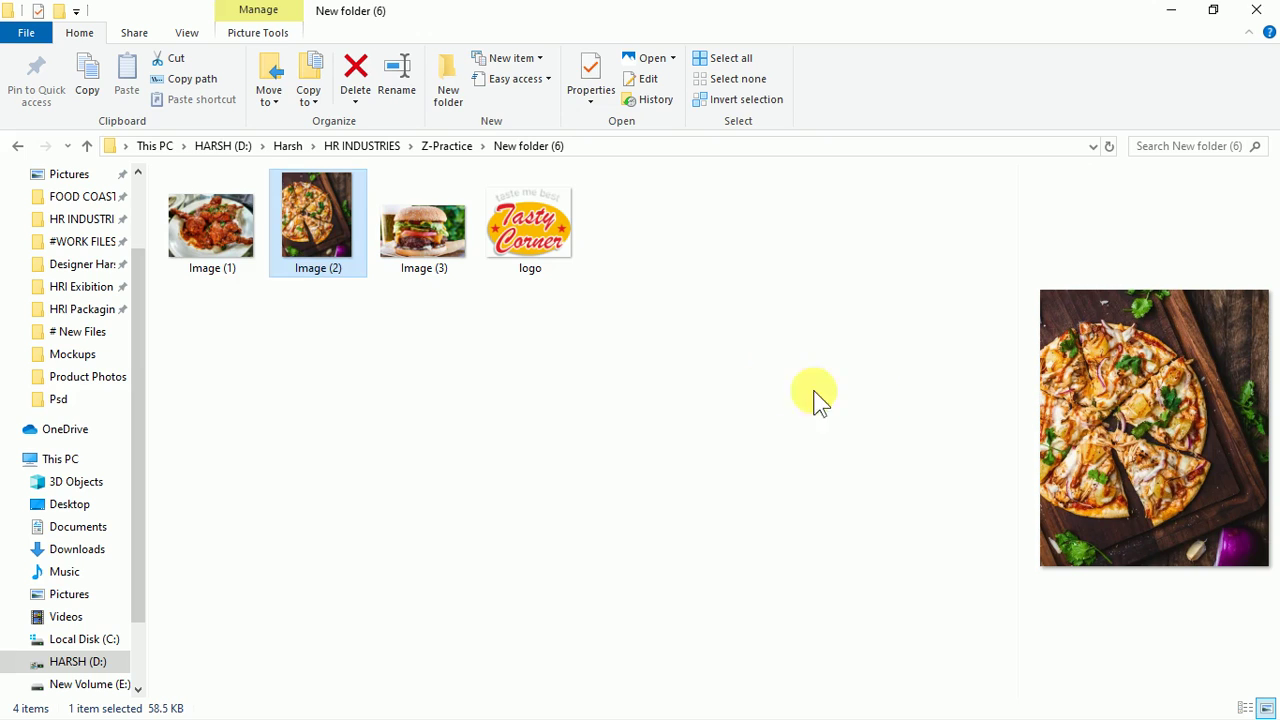
{"action": "left_click_drag", "start_coordinate": [329, 251], "coordinate": [487, 290]}
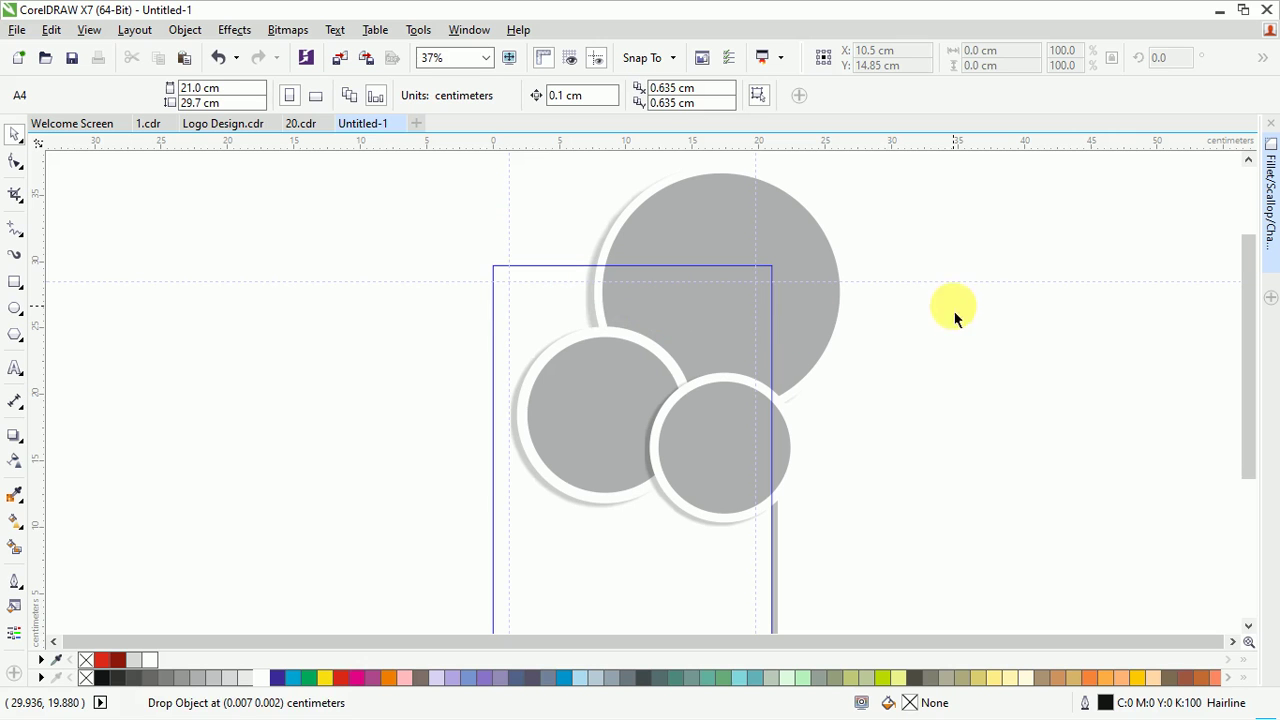
{"action": "left_click_drag", "start_coordinate": [957, 314], "coordinate": [950, 305]}
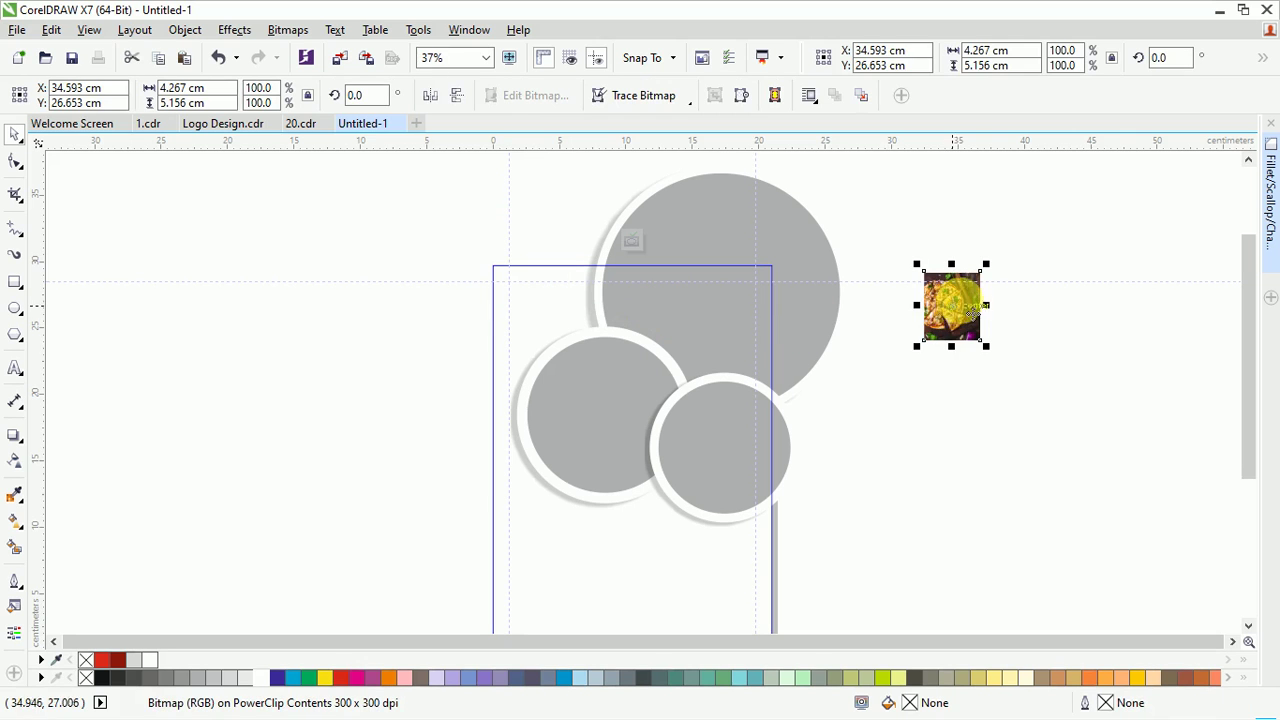
Enlarge the pizza image to about 13.8 cm wide and mirror it horizontally
{"action": "left_click_drag", "start_coordinate": [917, 346], "coordinate": [789, 498]}
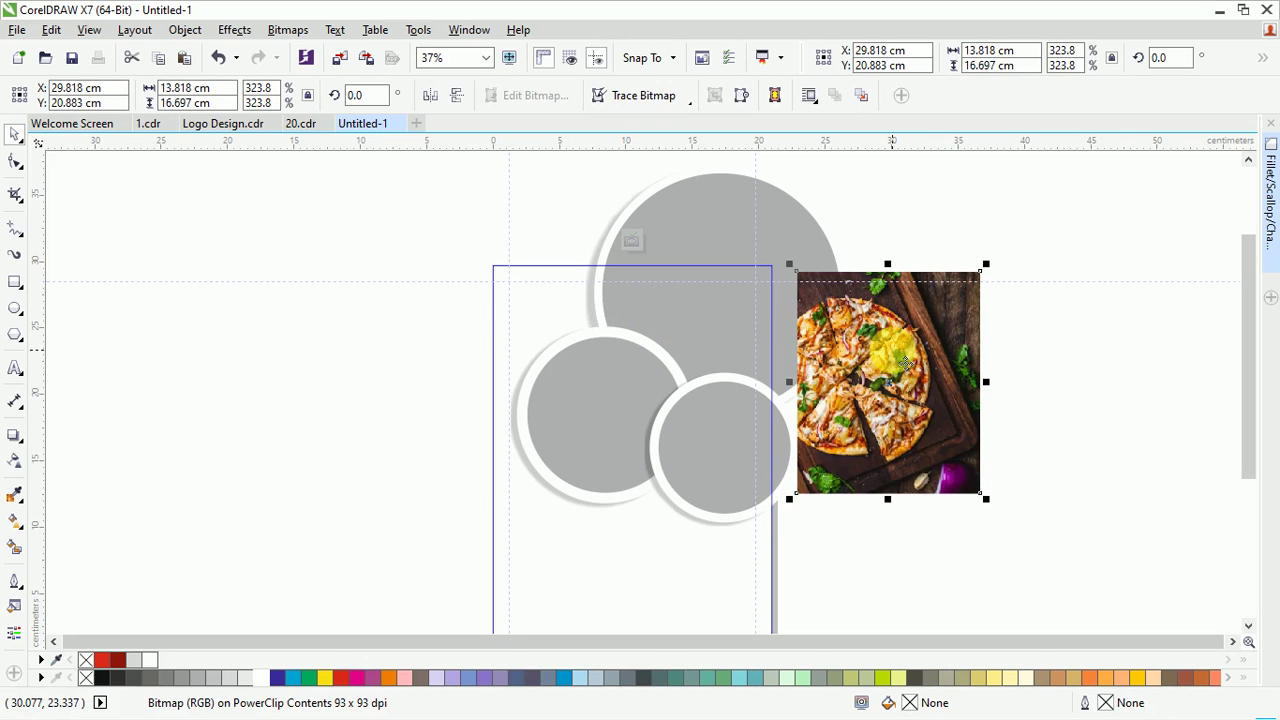
{"action": "left_click", "coordinate": [905, 370]}
{"action": "left_click", "coordinate": [431, 97]}
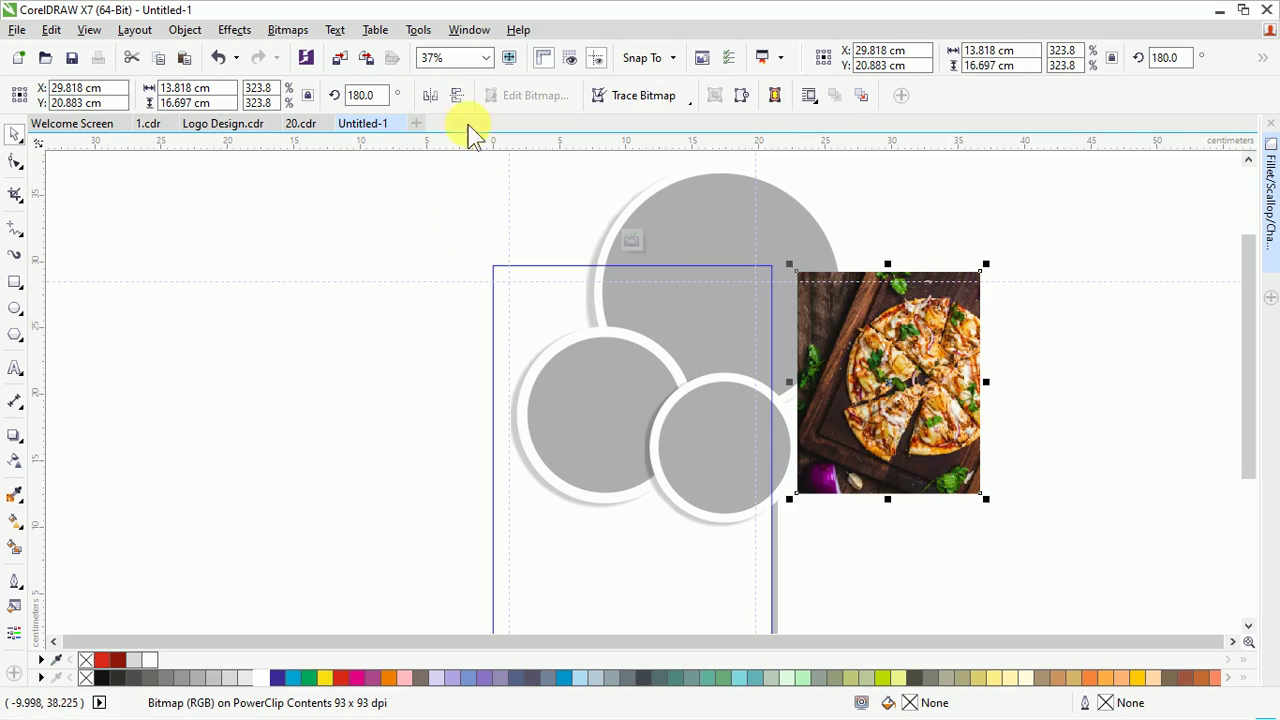
PowerClip the pizza image inside the large gray circle and center it within the frame
{"action": "right_click", "coordinate": [912, 375]}
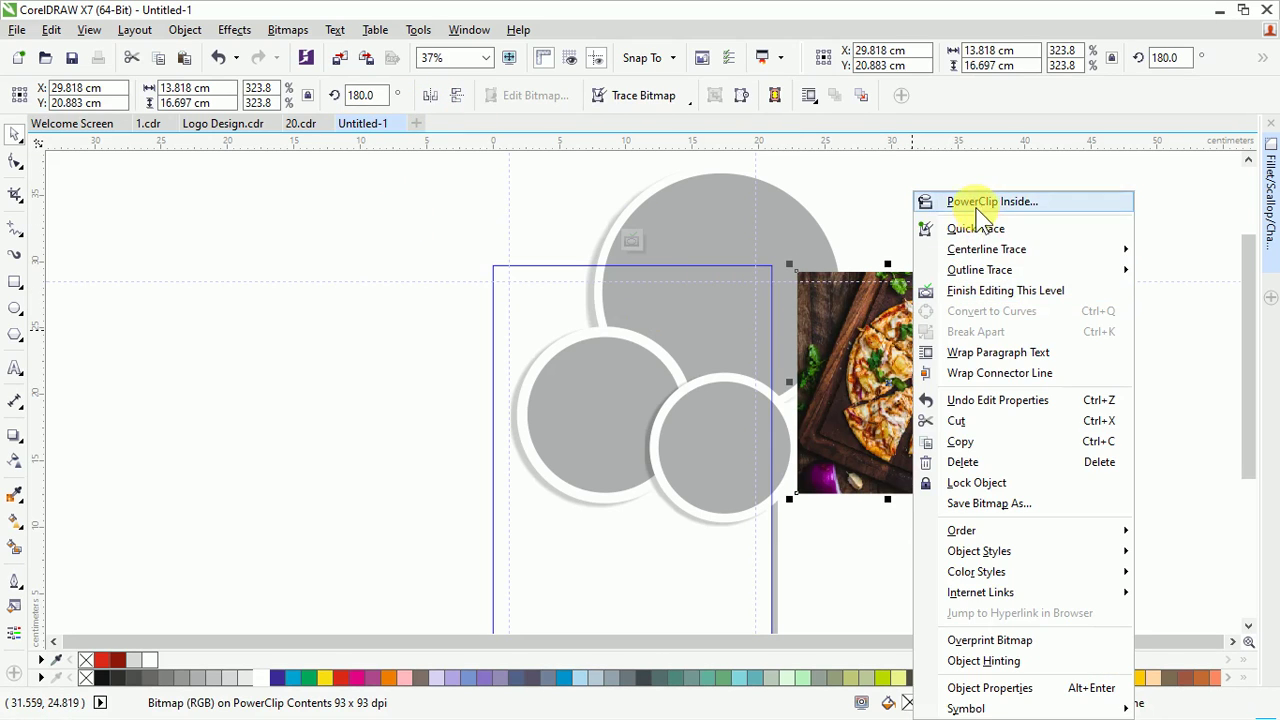
{"action": "left_click", "coordinate": [978, 203]}
{"action": "left_click", "coordinate": [737, 243]}
{"action": "right_click", "coordinate": [737, 250]}
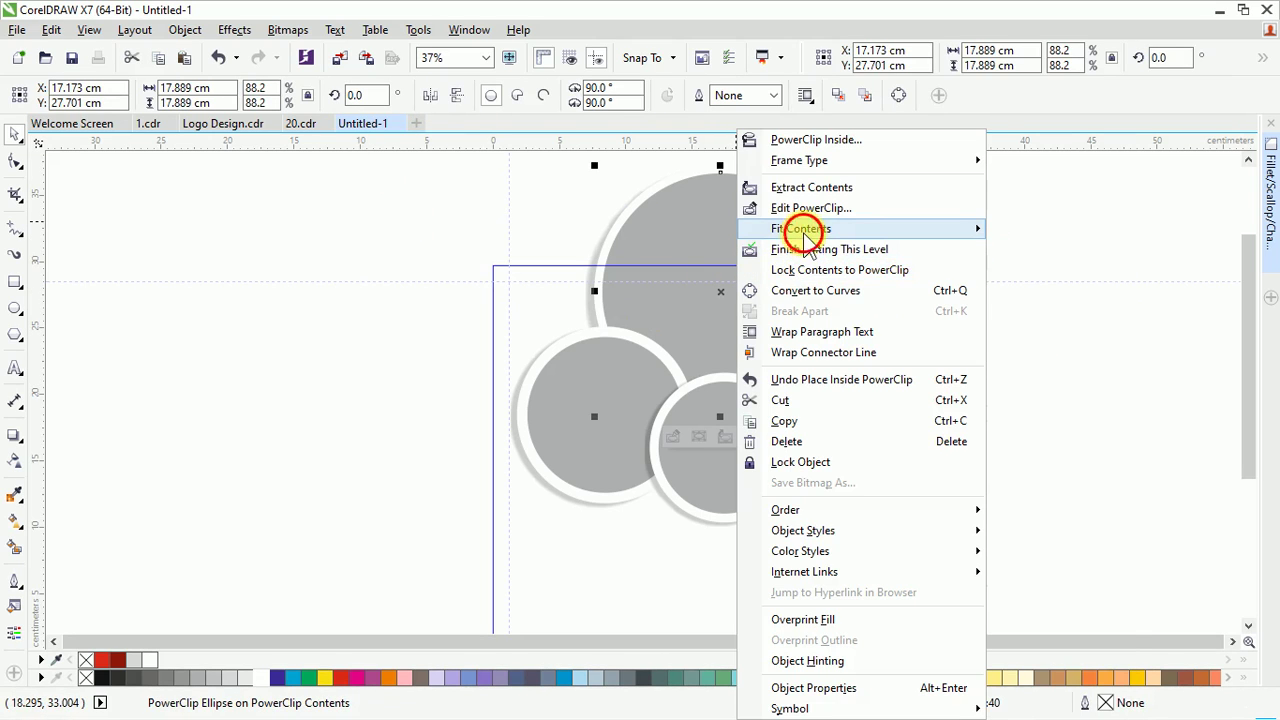
{"action": "mouse_move", "coordinate": [806, 238]}
{"action": "left_click", "coordinate": [1060, 229]}
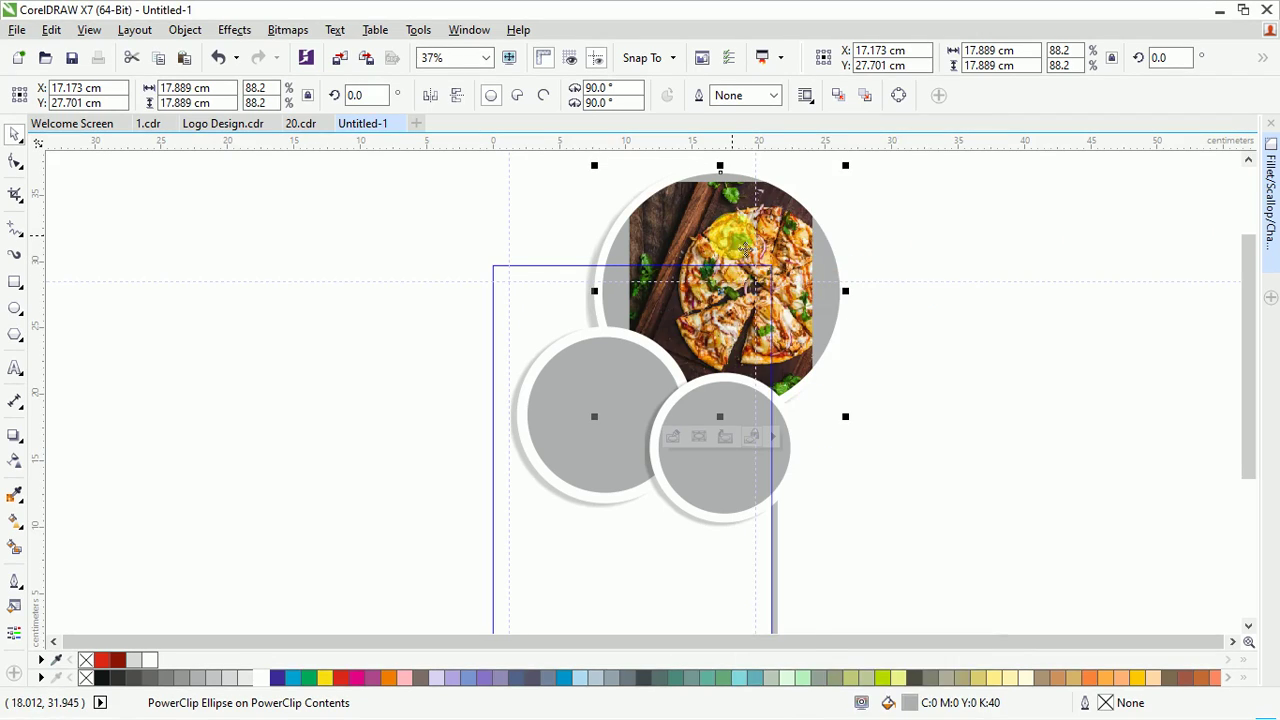
Fit the pizza image so that it fills the large circular frame proportionally
{"action": "right_click", "coordinate": [733, 236]}
{"action": "mouse_move", "coordinate": [965, 229]}
{"action": "left_click", "coordinate": [1063, 268]}
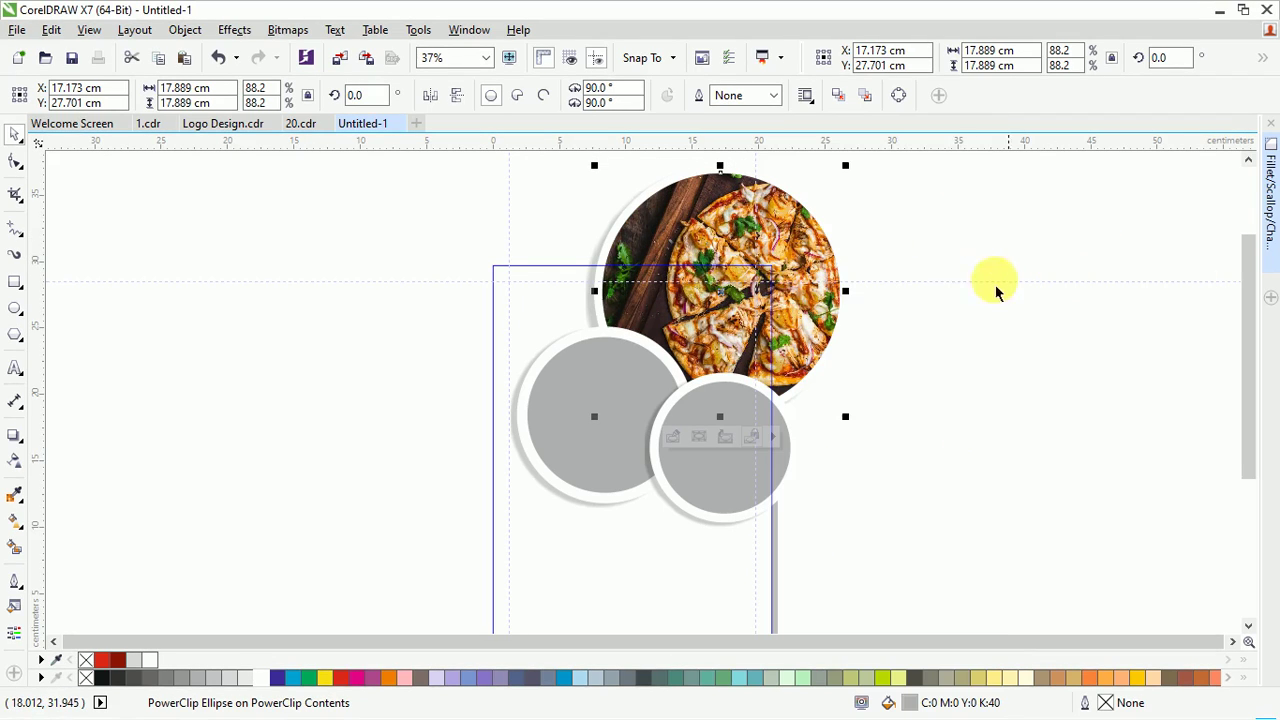
Open the pizza circle's PowerClip contents and shrink the pizza image to about 12.7 cm wide, shifting it within the frame
{"action": "double_click", "coordinate": [783, 288]}
{"action": "left_click_drag", "start_coordinate": [782, 290], "coordinate": [740, 361]}
{"action": "scroll", "coordinate": [694, 402], "scroll_direction": "up", "scroll_amount": 1}
{"action": "left_click_drag", "start_coordinate": [761, 406], "coordinate": [770, 458]}
{"action": "left_click_drag", "start_coordinate": [868, 190], "coordinate": [770, 314]}
{"action": "scroll", "coordinate": [790, 300], "scroll_direction": "down", "scroll_amount": 2}
{"action": "scroll", "coordinate": [790, 300], "scroll_direction": "up", "scroll_amount": 1}
{"action": "scroll", "coordinate": [718, 424], "scroll_direction": "up", "scroll_amount": 2}
{"action": "left_click_drag", "start_coordinate": [730, 441], "coordinate": [780, 451]}
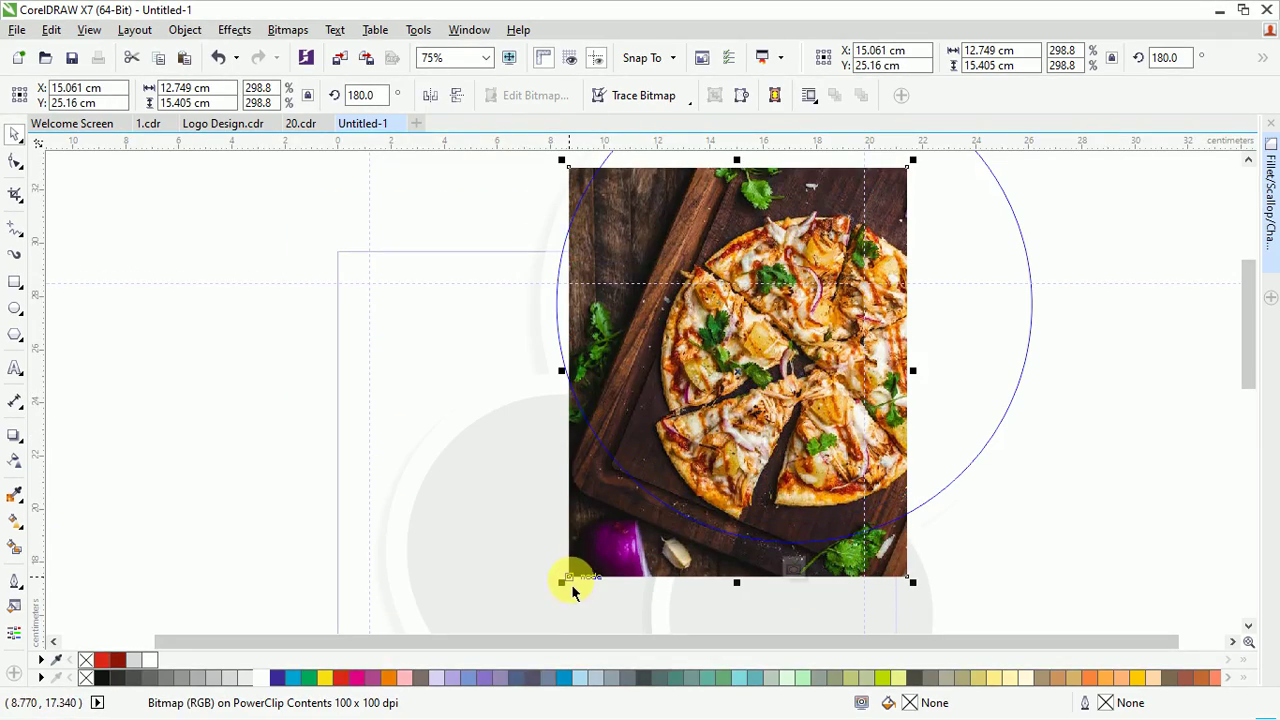
Enlarge the pizza image to about 13.8 cm wide, move it slightly up in its frame and finish editing its PowerClip
{"action": "left_click_drag", "start_coordinate": [561, 582], "coordinate": [522, 613]}
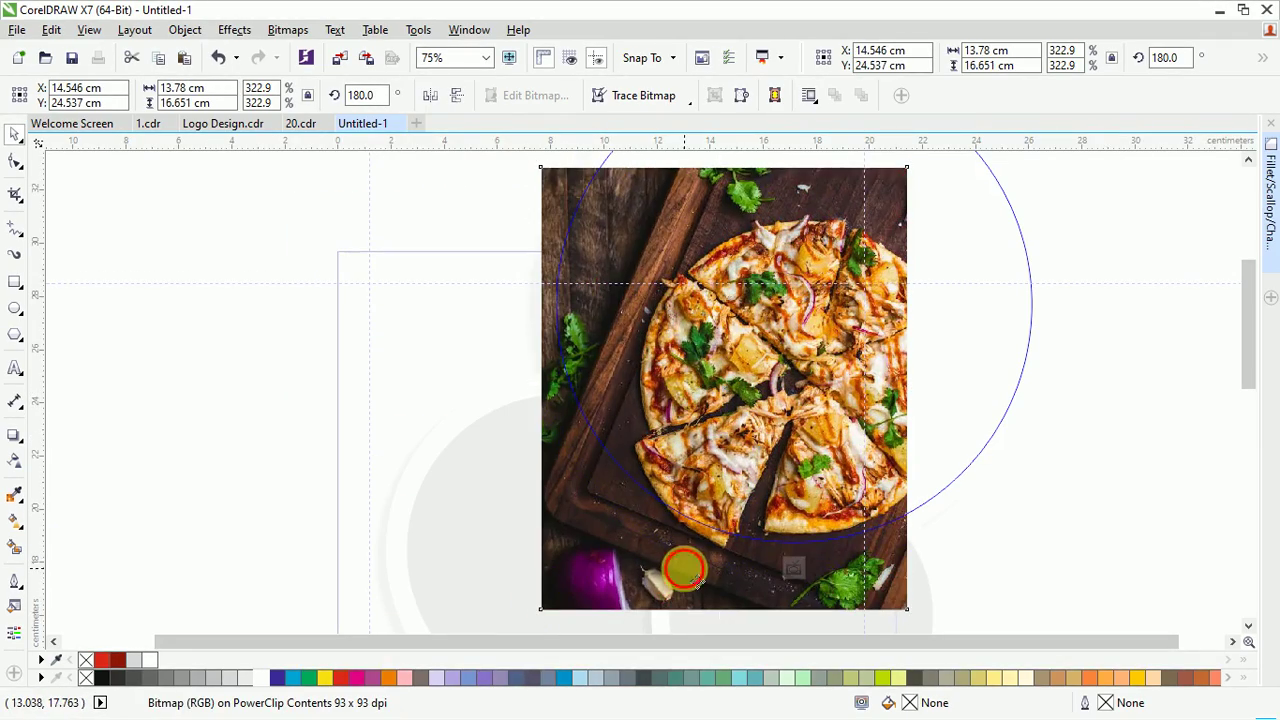
{"action": "left_click_drag", "start_coordinate": [789, 487], "coordinate": [594, 496]}
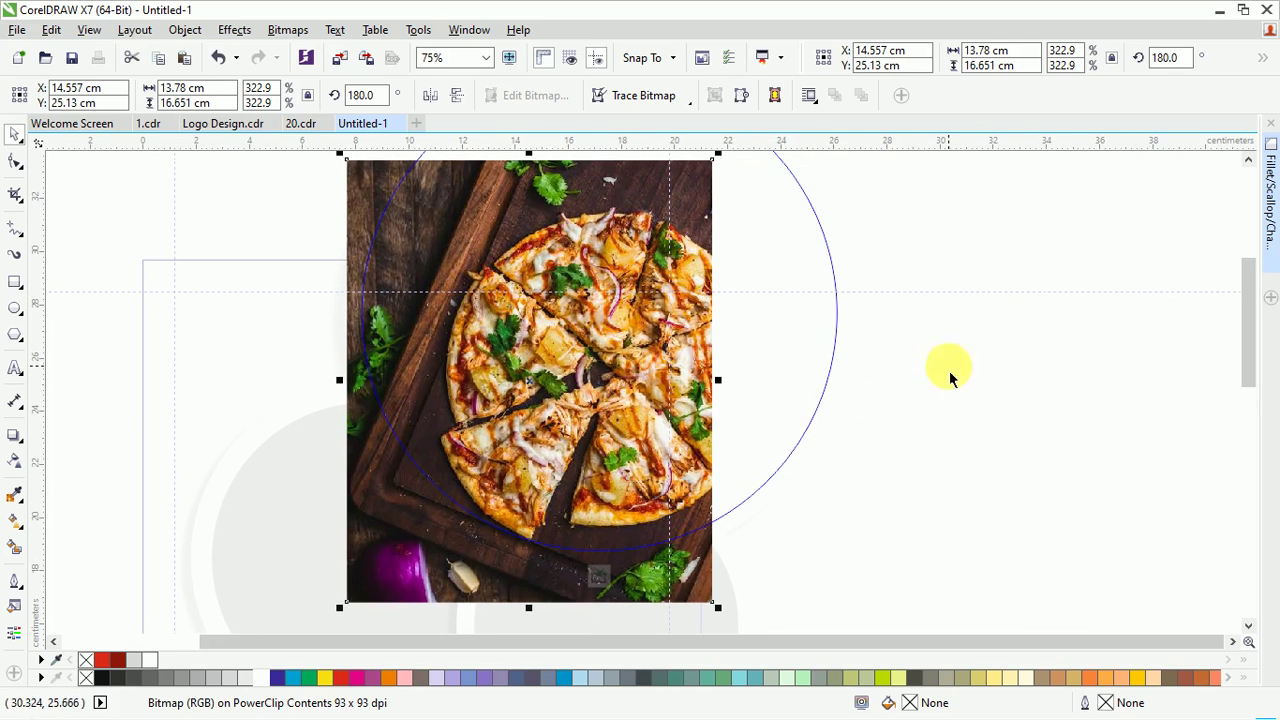
{"action": "left_click", "coordinate": [598, 580]}
{"action": "scroll", "coordinate": [770, 475], "scroll_direction": "down", "scroll_amount": 2}
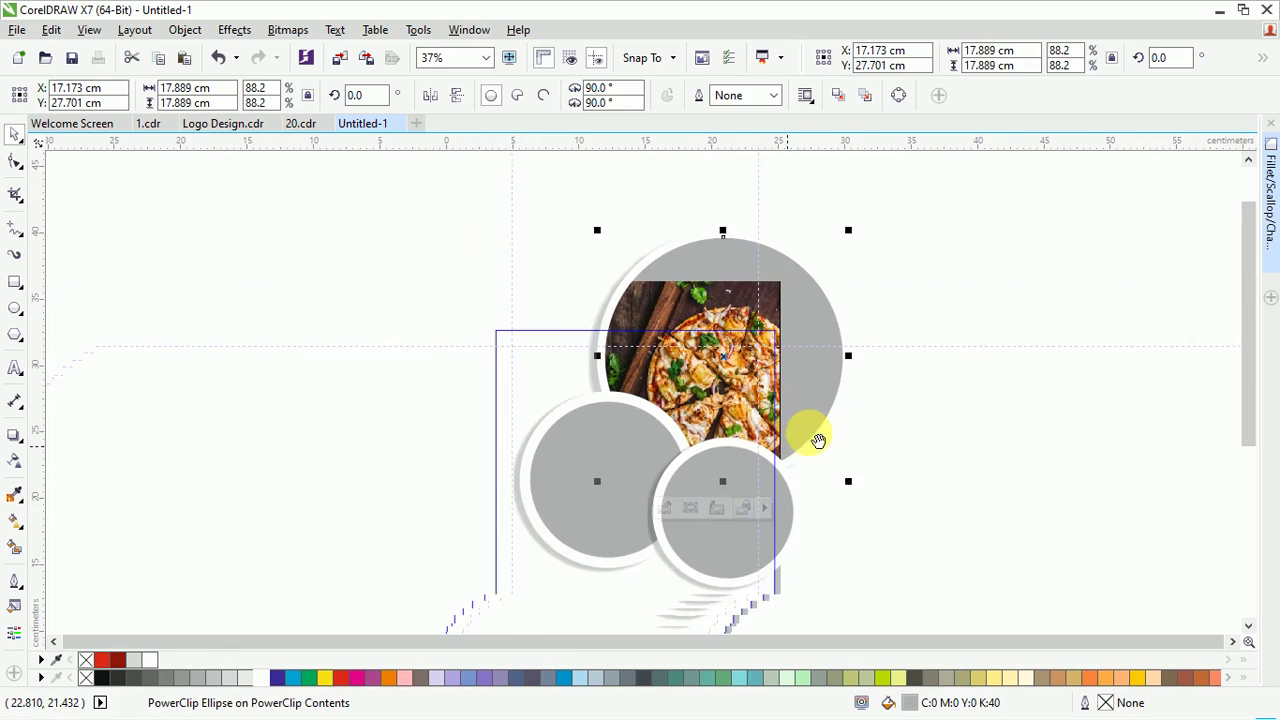
Import the burger image from the image folder and place it beside the small gray circle, outside the page
{"action": "scroll", "coordinate": [690, 500], "scroll_direction": "up", "scroll_amount": 2}
{"action": "left_click_drag", "start_coordinate": [694, 457], "coordinate": [778, 273]}
{"action": "key", "text": "alt+Tab"}
{"action": "left_click", "coordinate": [423, 281]}
{"action": "left_click_drag", "start_coordinate": [425, 285], "coordinate": [960, 209]}
{"action": "right_click", "coordinate": [858, 192]}
{"action": "left_click", "coordinate": [935, 201]}
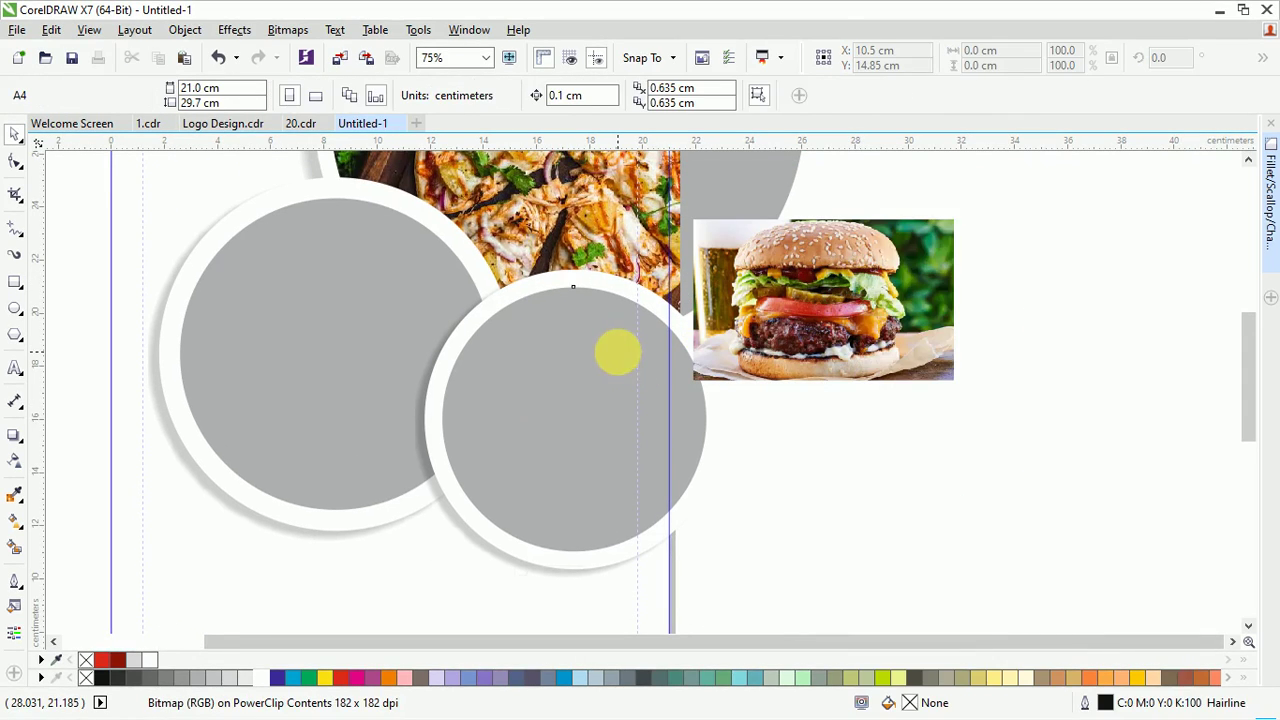
PowerClip the burger image inside the small gray circle, center it and make it fill the frame proportionally
{"action": "left_click", "coordinate": [610, 346]}
{"action": "right_click", "coordinate": [610, 345]}
{"action": "mouse_move", "coordinate": [720, 229]}
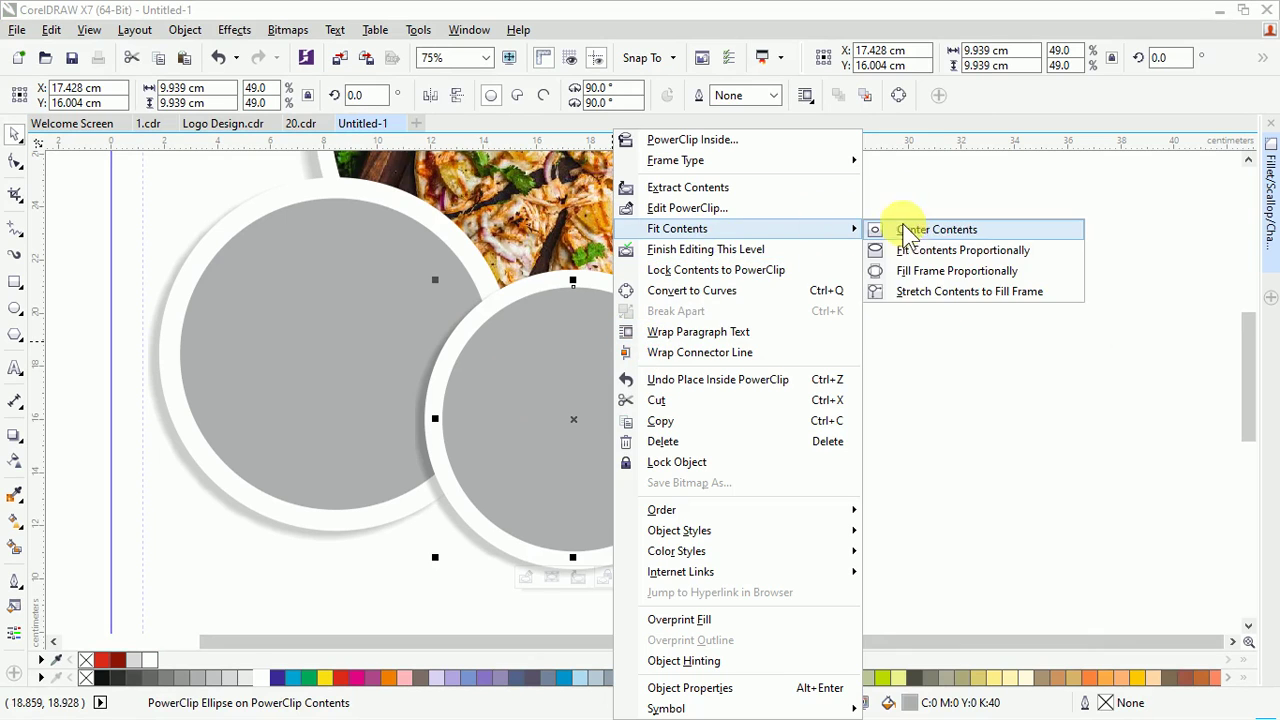
{"action": "left_click", "coordinate": [918, 230]}
{"action": "right_click", "coordinate": [588, 350]}
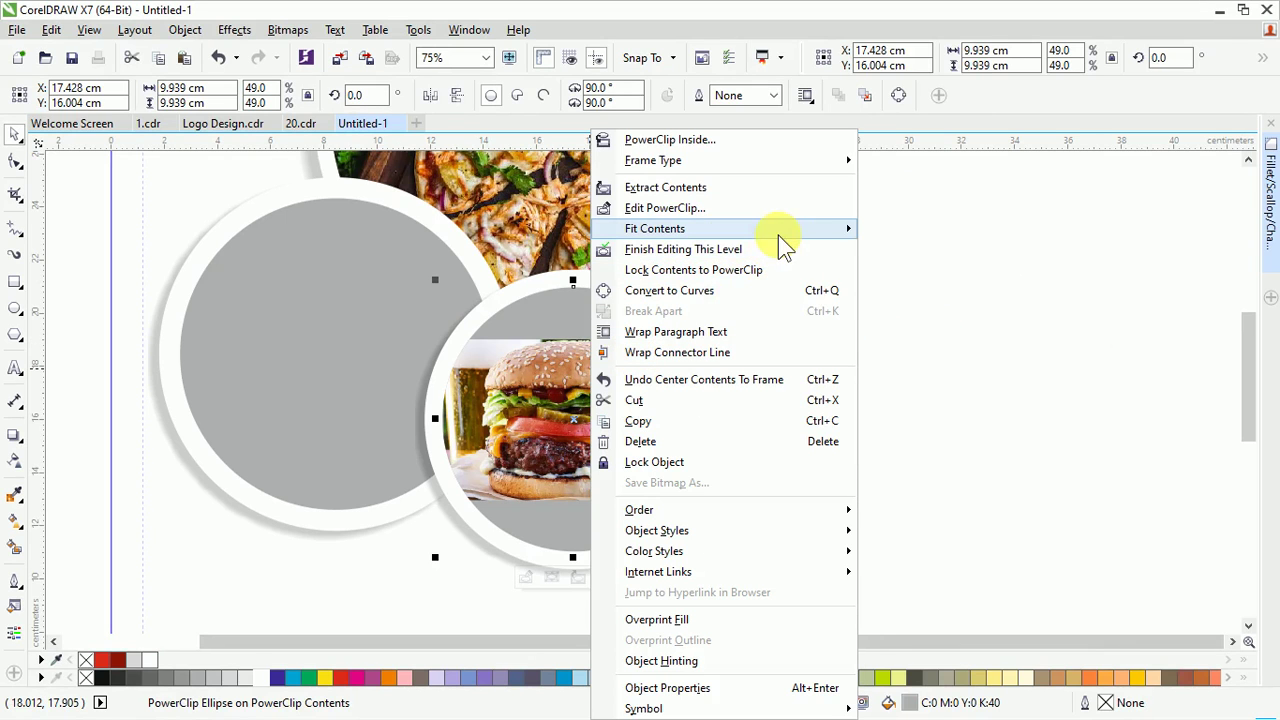
{"action": "mouse_move", "coordinate": [777, 235]}
{"action": "left_click", "coordinate": [914, 271]}
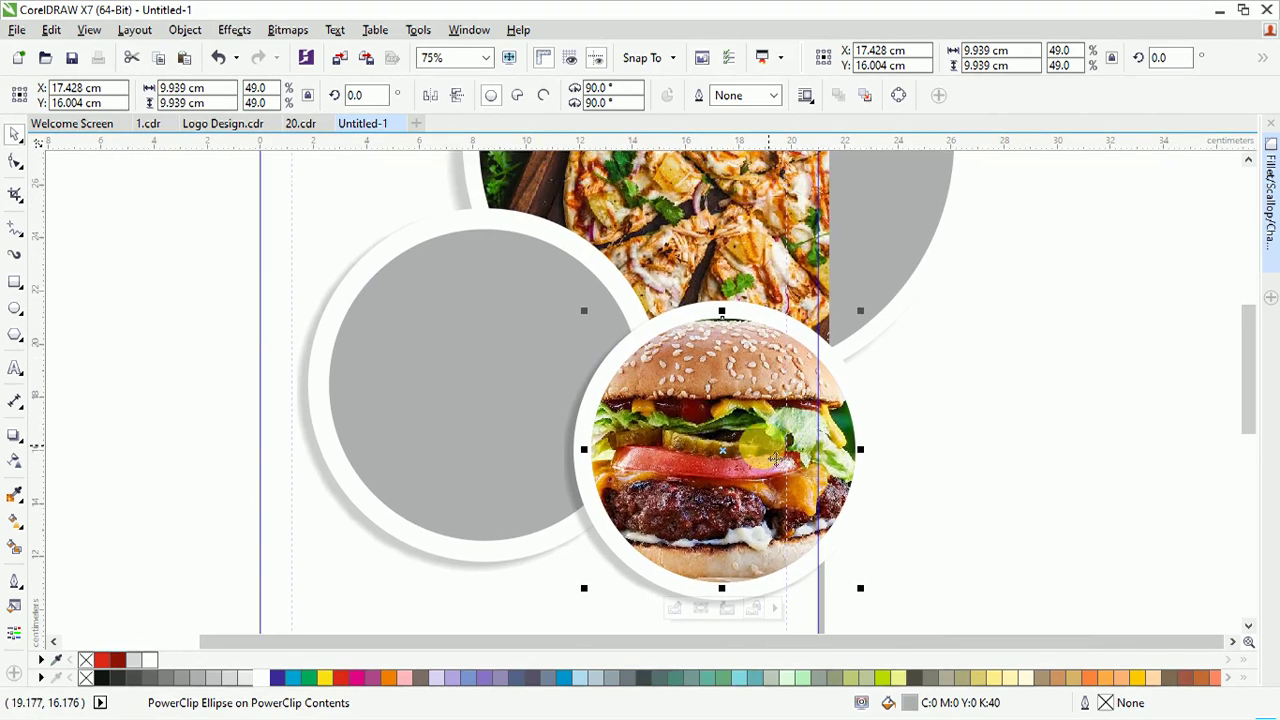
Import the chicken dish image from the image folder and place it beside the remaining gray circle
{"action": "left_click_drag", "start_coordinate": [540, 357], "coordinate": [671, 446]}
{"action": "left_click", "coordinate": [628, 442]}
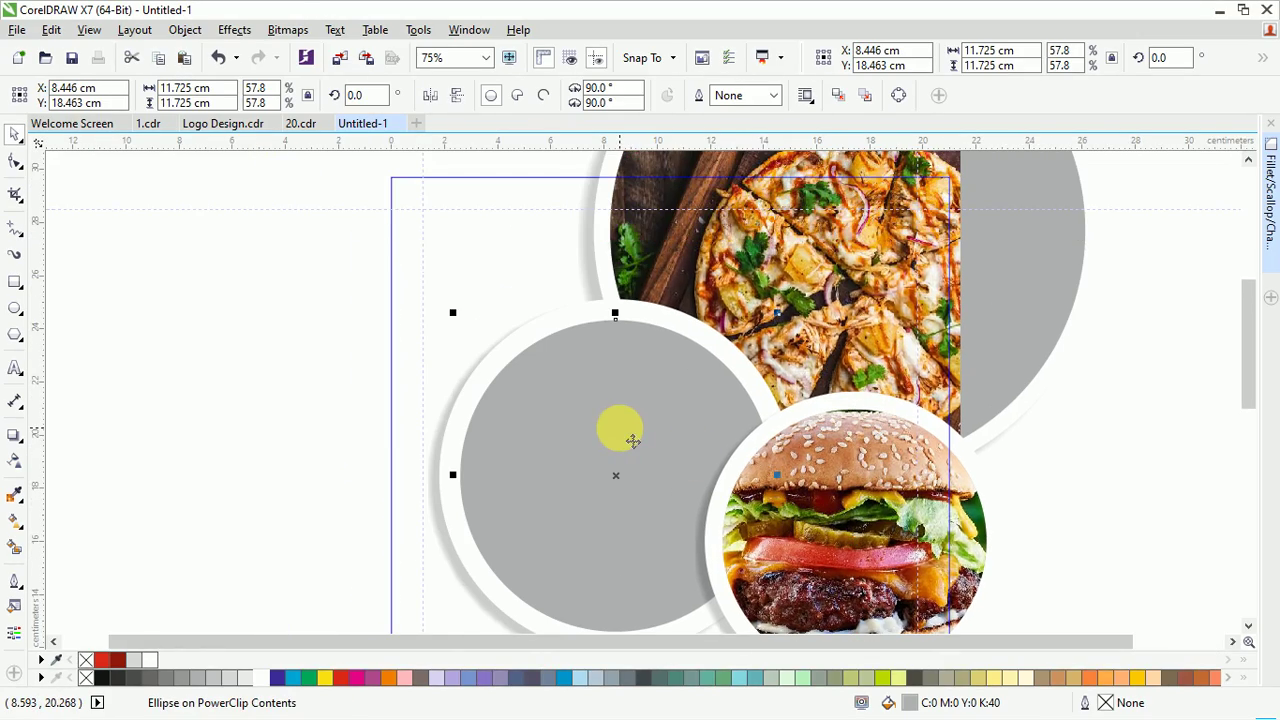
{"action": "key", "text": "alt+Tab"}
{"action": "left_click_drag", "start_coordinate": [210, 228], "coordinate": [143, 514]}
PowerClip the chicken image inside the medium gray circle and make it fill the frame proportionally
{"action": "left_click_drag", "start_coordinate": [300, 430], "coordinate": [626, 479]}
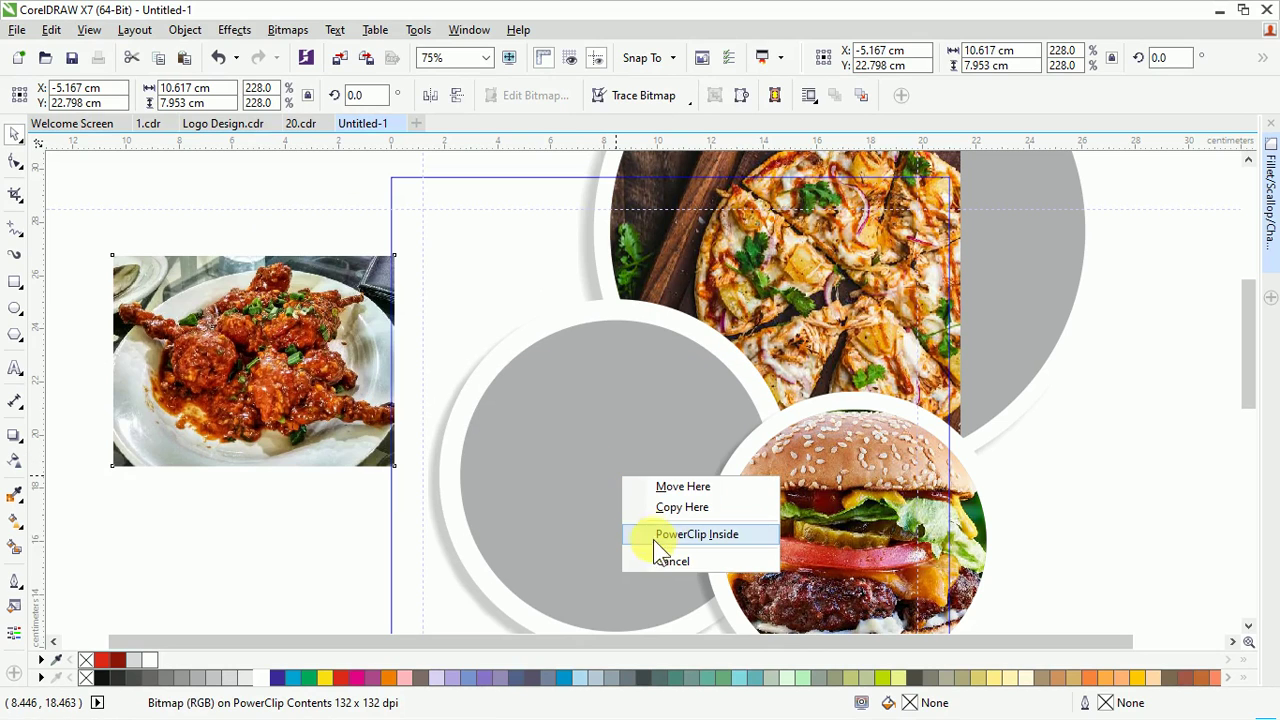
{"action": "left_click", "coordinate": [669, 532]}
{"action": "right_click", "coordinate": [633, 430]}
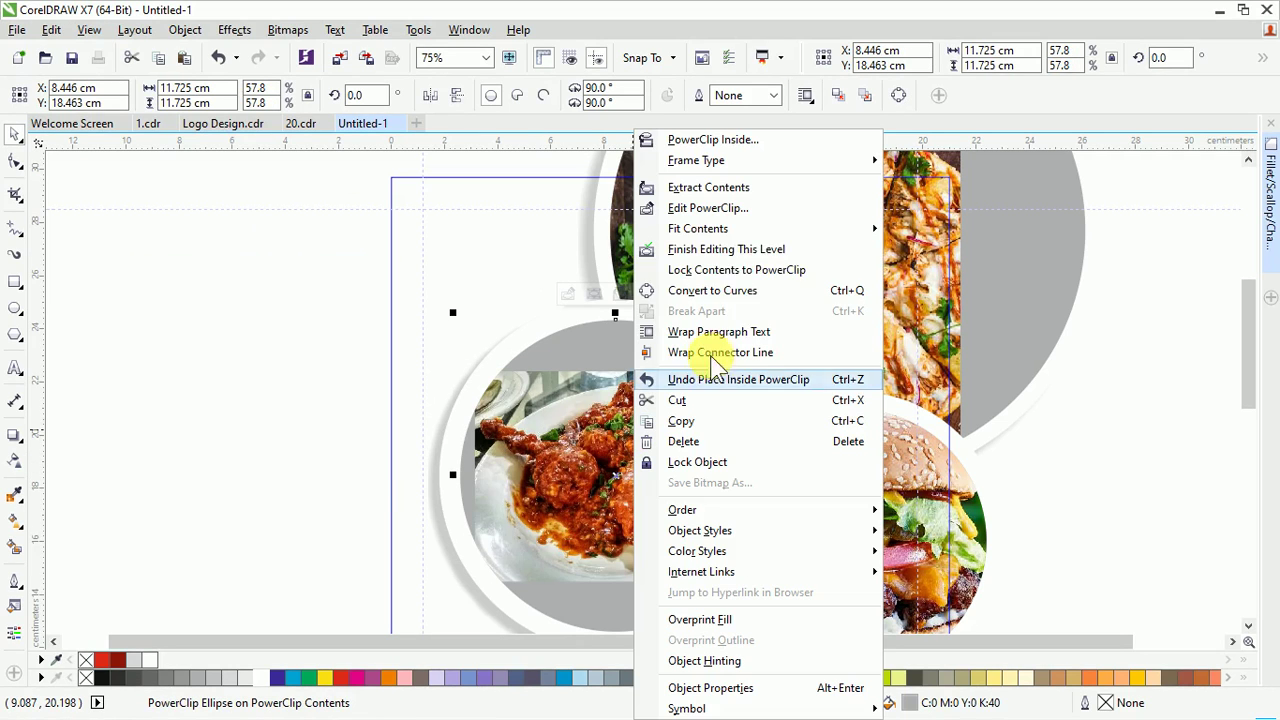
{"action": "mouse_move", "coordinate": [748, 231]}
{"action": "left_click", "coordinate": [920, 271]}
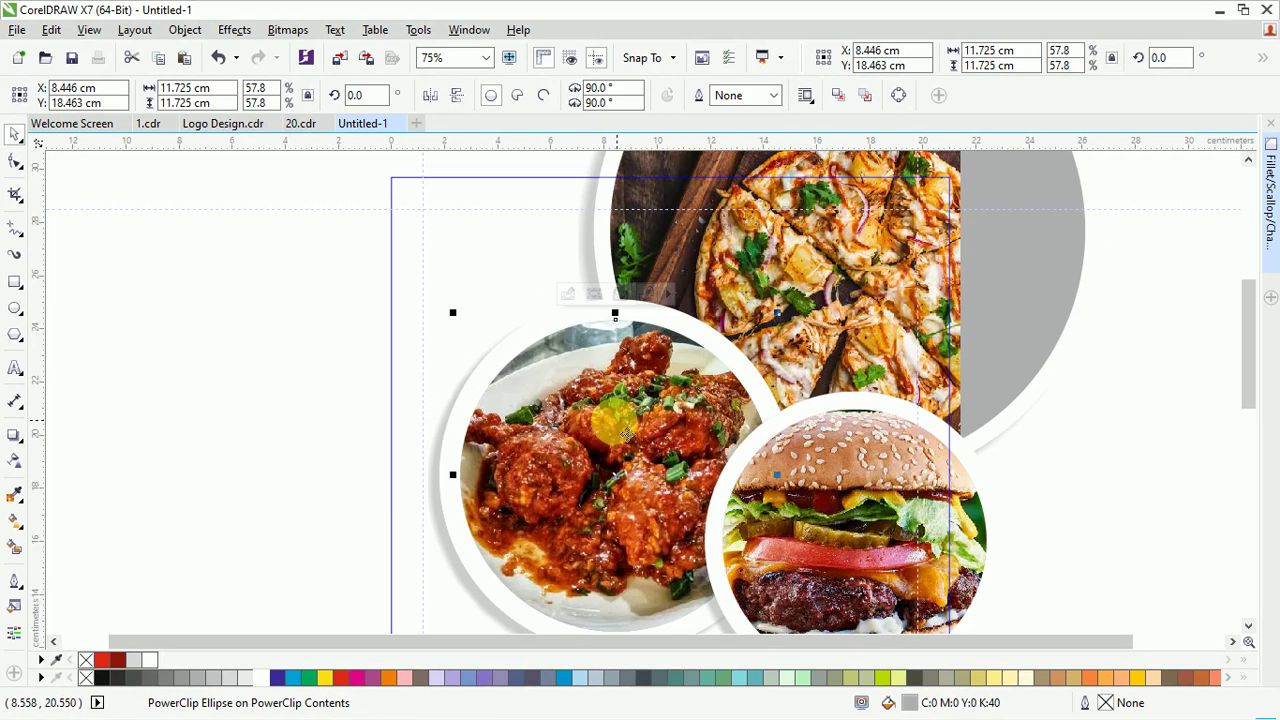
Finish editing the red background's PowerClip and return to the complete page layout
{"action": "scroll", "coordinate": [702, 461], "scroll_direction": "down", "scroll_amount": 2}
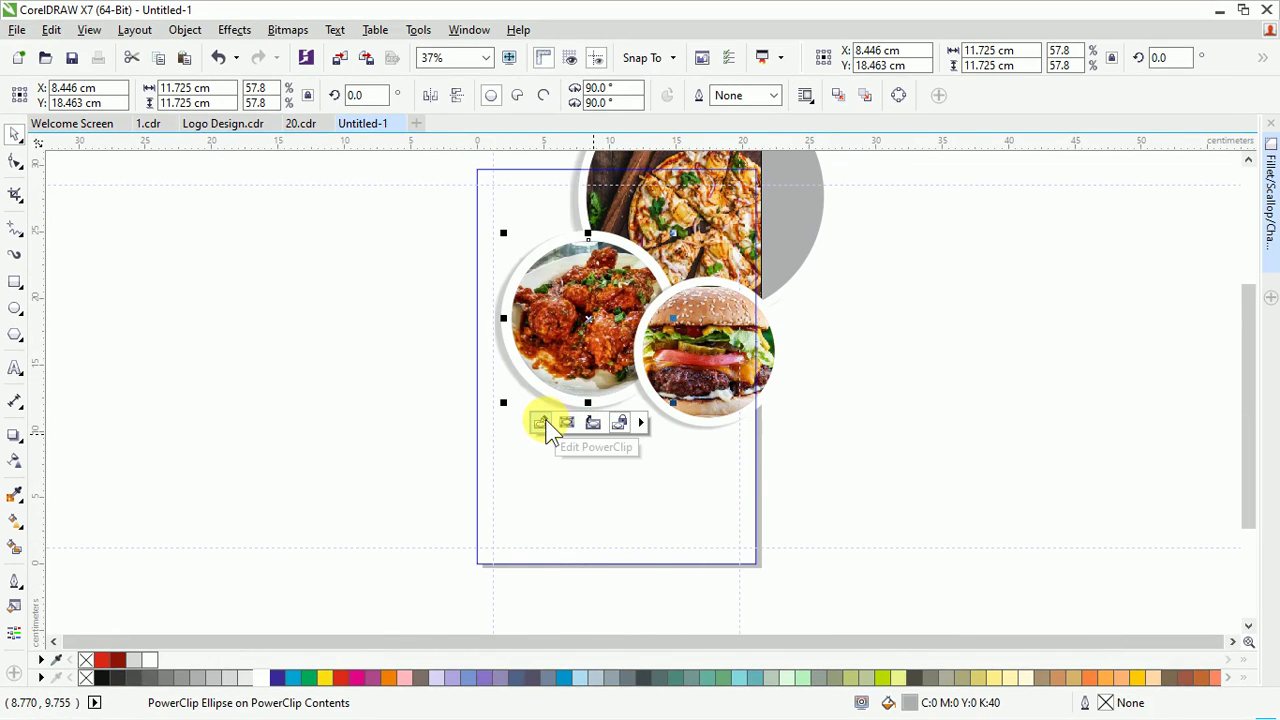
{"action": "left_click", "coordinate": [640, 424]}
{"action": "left_click", "coordinate": [639, 427]}
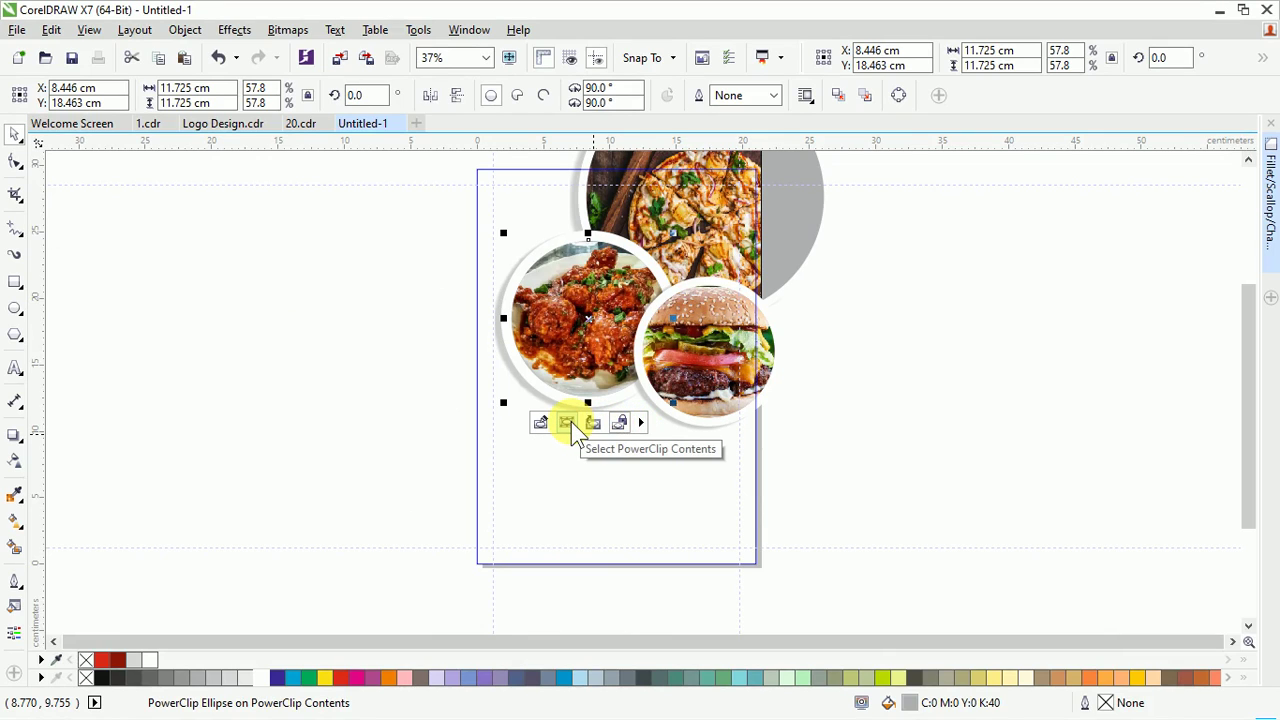
{"action": "left_click", "coordinate": [897, 429]}
{"action": "left_click", "coordinate": [898, 431]}
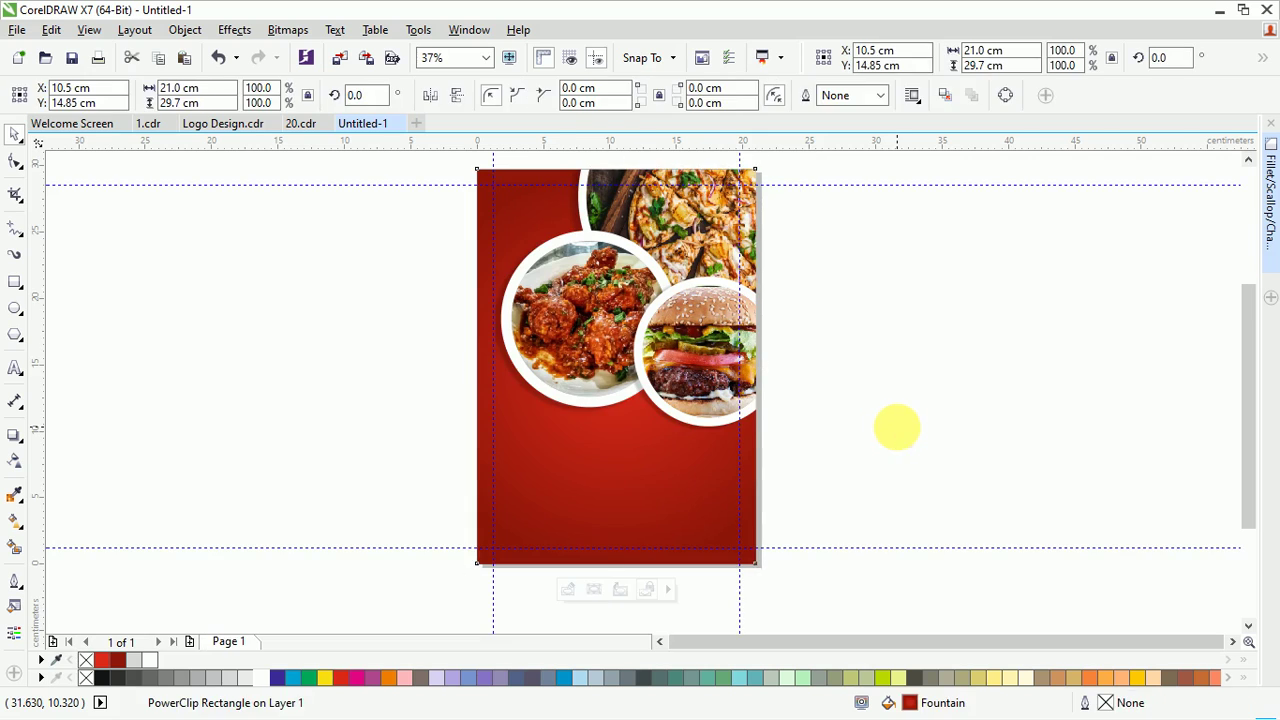
{"action": "left_click", "coordinate": [898, 434]}
{"action": "key", "text": "F4"}
Reopen the red background's PowerClip, move all the circles and photos slightly down together, and finish editing
{"action": "left_click", "coordinate": [800, 290], "text": "ctrl"}
{"action": "left_click_drag", "start_coordinate": [853, 280], "coordinate": [700, 432]}
{"action": "left_click_drag", "start_coordinate": [841, 188], "coordinate": [240, 671]}
{"action": "left_click_drag", "start_coordinate": [609, 283], "coordinate": [611, 305]}
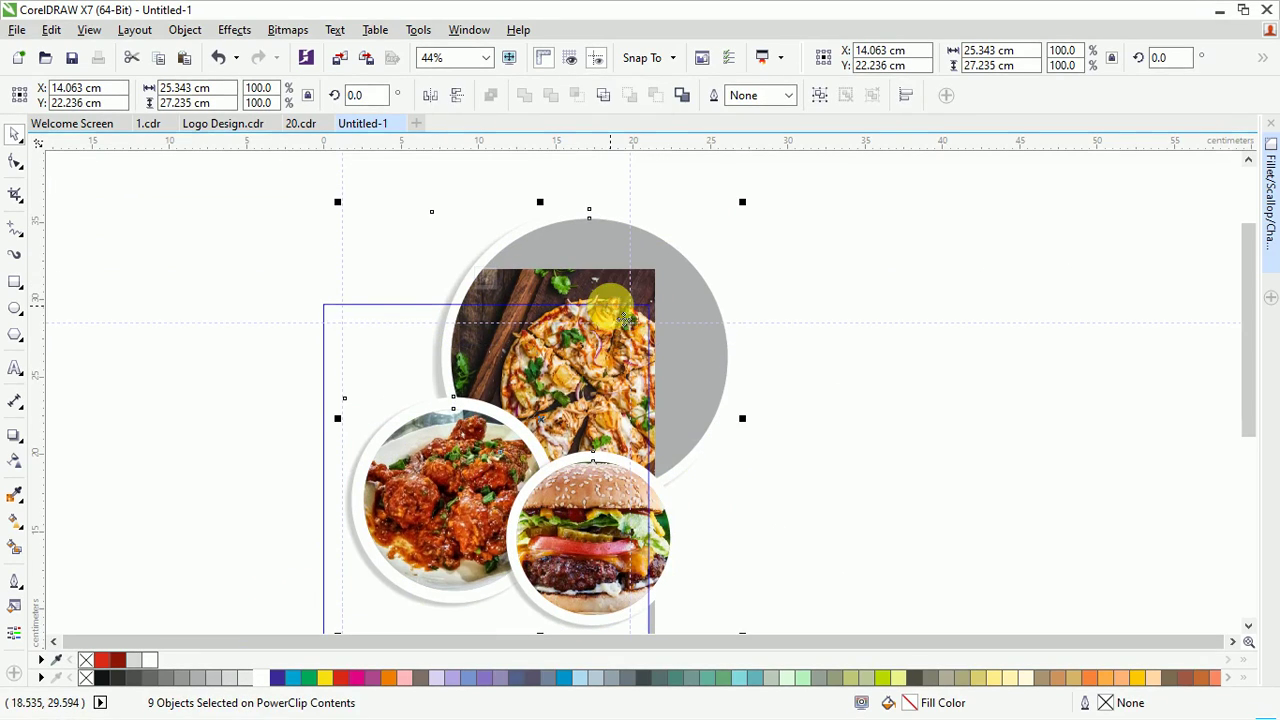
{"action": "left_click", "coordinate": [837, 397], "text": "ctrl"}
{"action": "left_click", "coordinate": [772, 404]}
Import the Tasty Corner logo, scale it to about 5.2 cm wide and place it at the page's upper-left margin corner
{"action": "key", "text": "alt+Tab"}
{"action": "left_click_drag", "start_coordinate": [537, 272], "coordinate": [383, 347]}
{"action": "key", "text": "alt+Tab"}
{"action": "left_click_drag", "start_coordinate": [609, 159], "coordinate": [588, 267]}
{"action": "scroll", "coordinate": [360, 349], "scroll_direction": "up", "scroll_amount": 2}
{"action": "left_click_drag", "start_coordinate": [571, 209], "coordinate": [505, 266]}
{"action": "scroll", "coordinate": [447, 348], "scroll_direction": "up", "scroll_amount": 3}
{"action": "left_click_drag", "start_coordinate": [447, 348], "coordinate": [612, 399]}
{"action": "left_click_drag", "start_coordinate": [722, 551], "coordinate": [667, 506]}
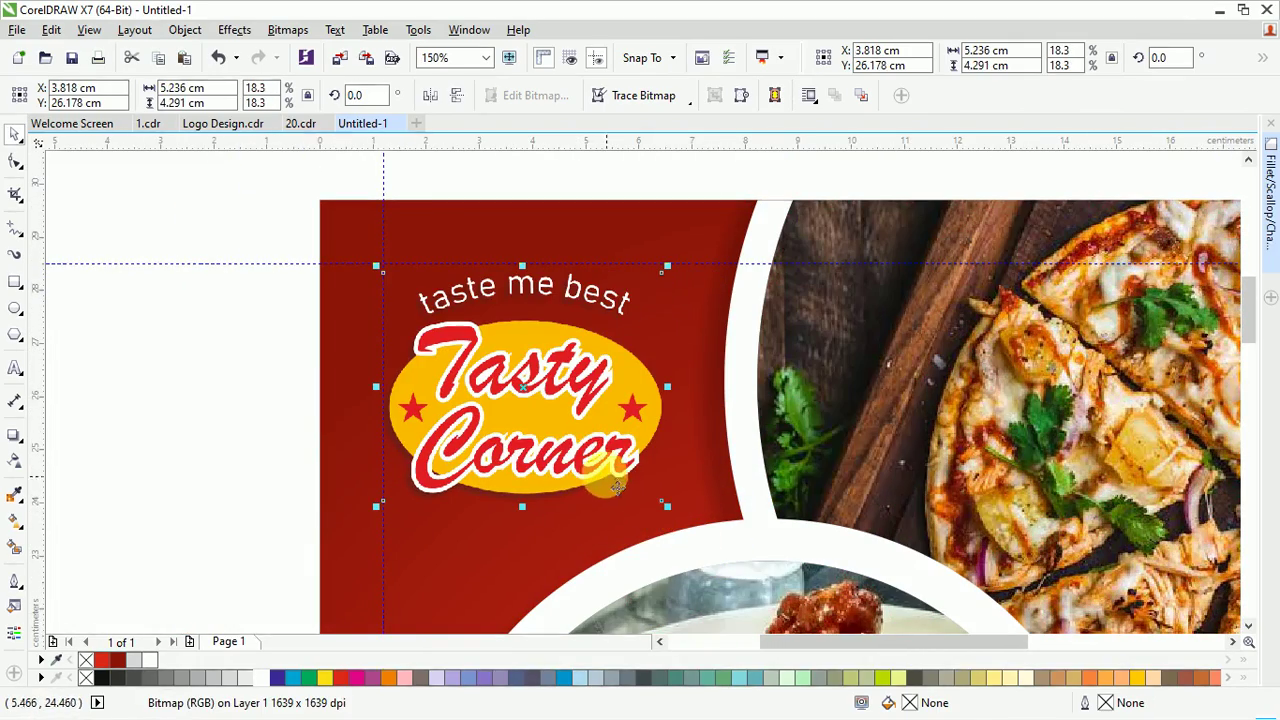
Align the top edge of the Tasty Corner logo with the top of the page's margin rectangle
{"action": "left_click_drag", "start_coordinate": [560, 533], "coordinate": [560, 399]}
{"action": "scroll", "coordinate": [556, 404], "scroll_direction": "down", "scroll_amount": 1}
{"action": "left_click", "coordinate": [509, 429], "text": "shift"}
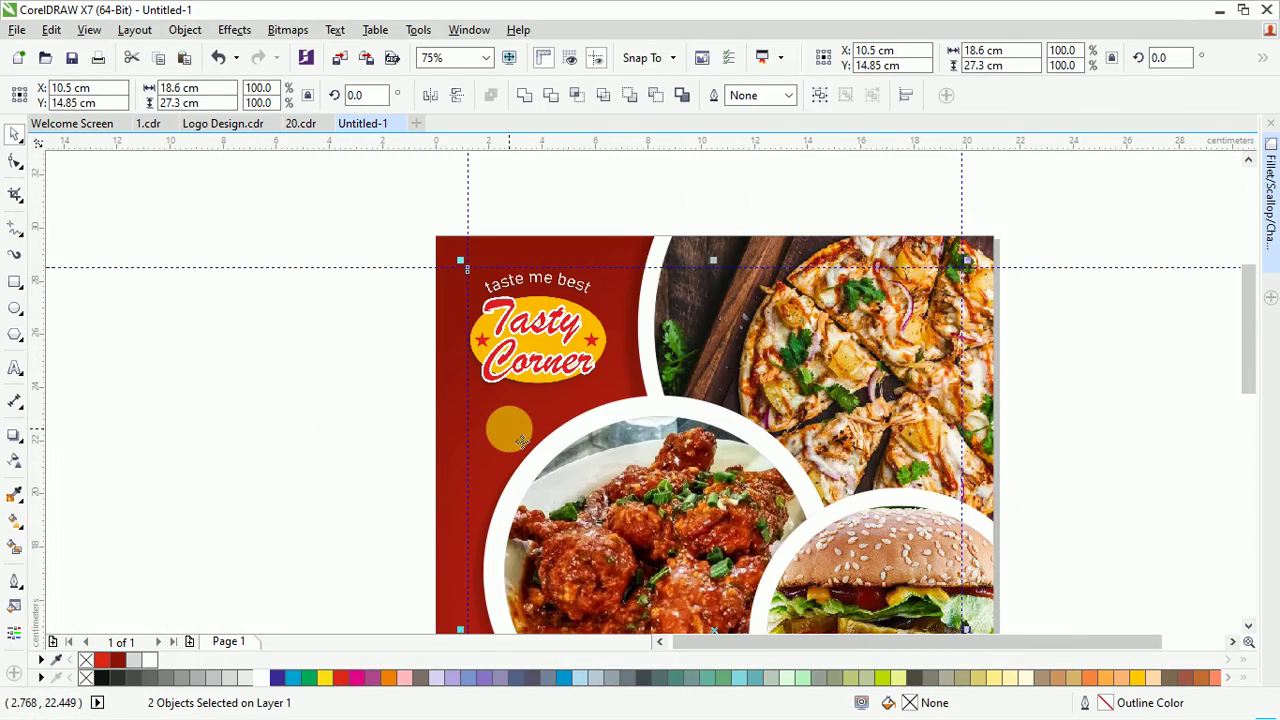
{"action": "key", "text": "t"}
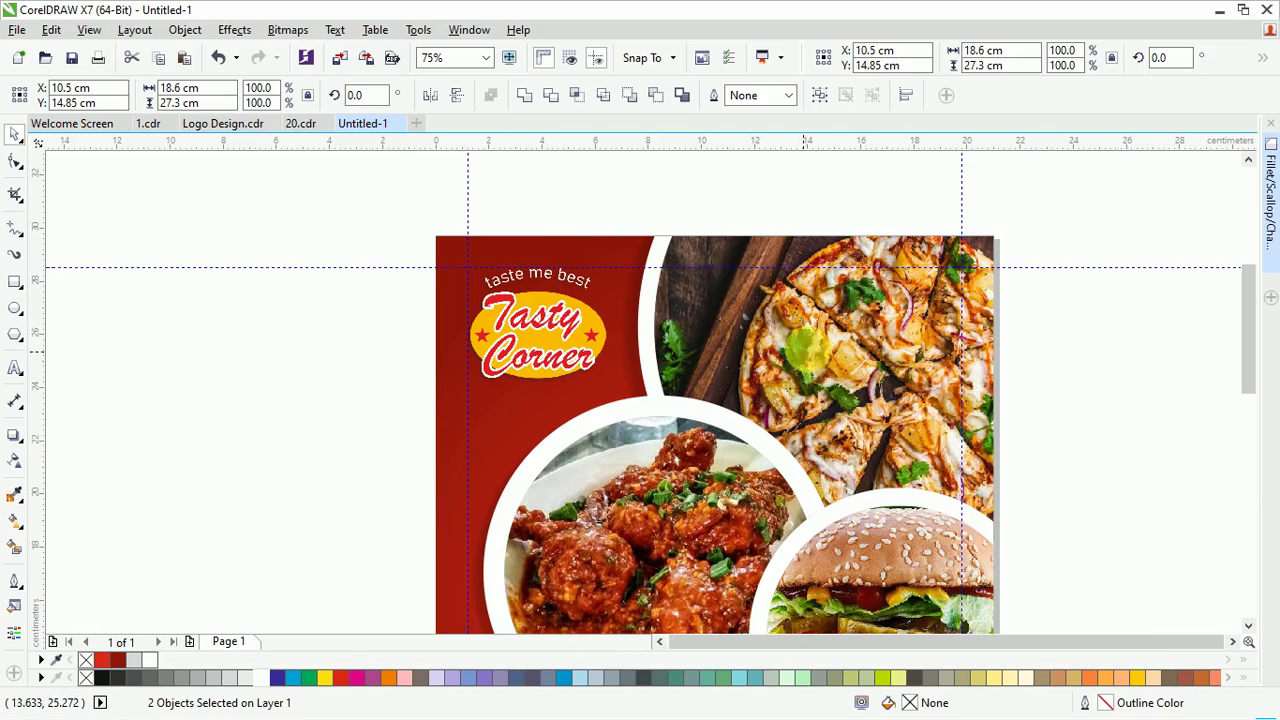
{"action": "key", "text": "shift+F4"}
{"action": "left_click", "coordinate": [1023, 357]}
Add 24 pt Arial artistic text outside the page reading FREE, DELIVERY and NO MINIMUM ORDER on three lines
{"action": "left_click", "coordinate": [15, 370]}
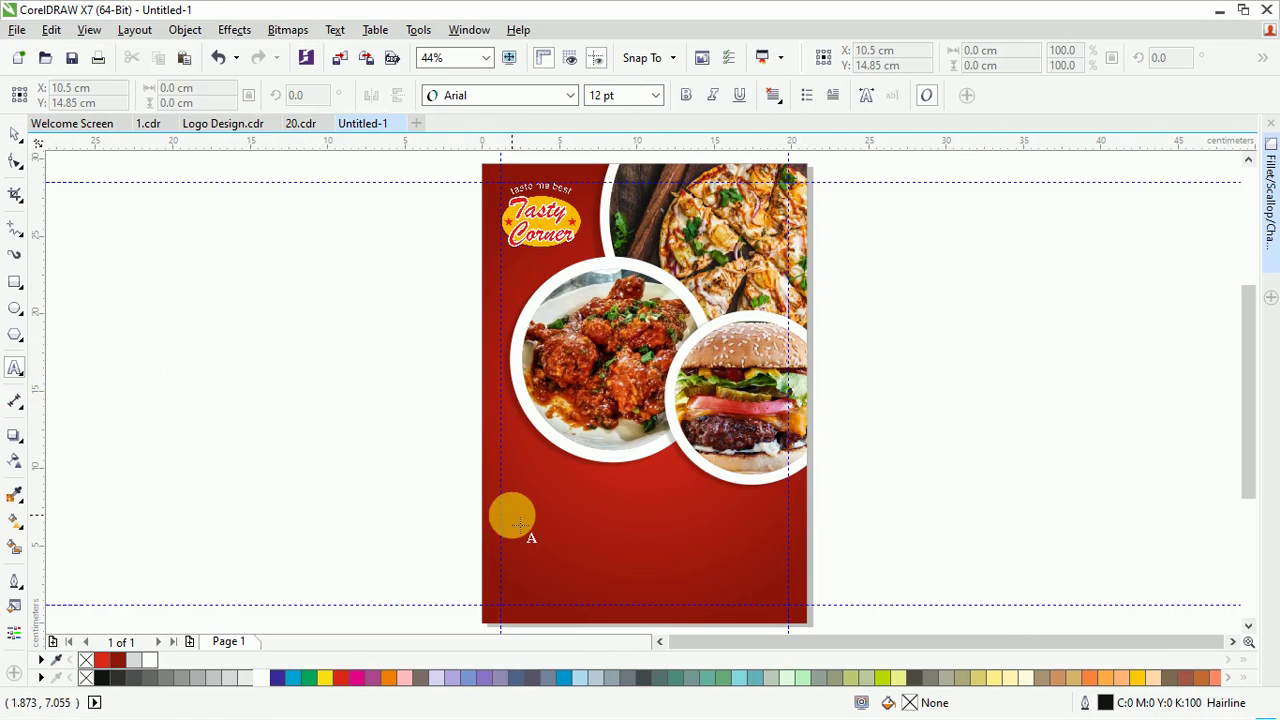
{"action": "scroll", "coordinate": [500, 514], "scroll_direction": "up", "scroll_amount": 3}
{"action": "scroll", "coordinate": [535, 523], "scroll_direction": "left", "scroll_amount": 3}
{"action": "left_click", "coordinate": [455, 400]}
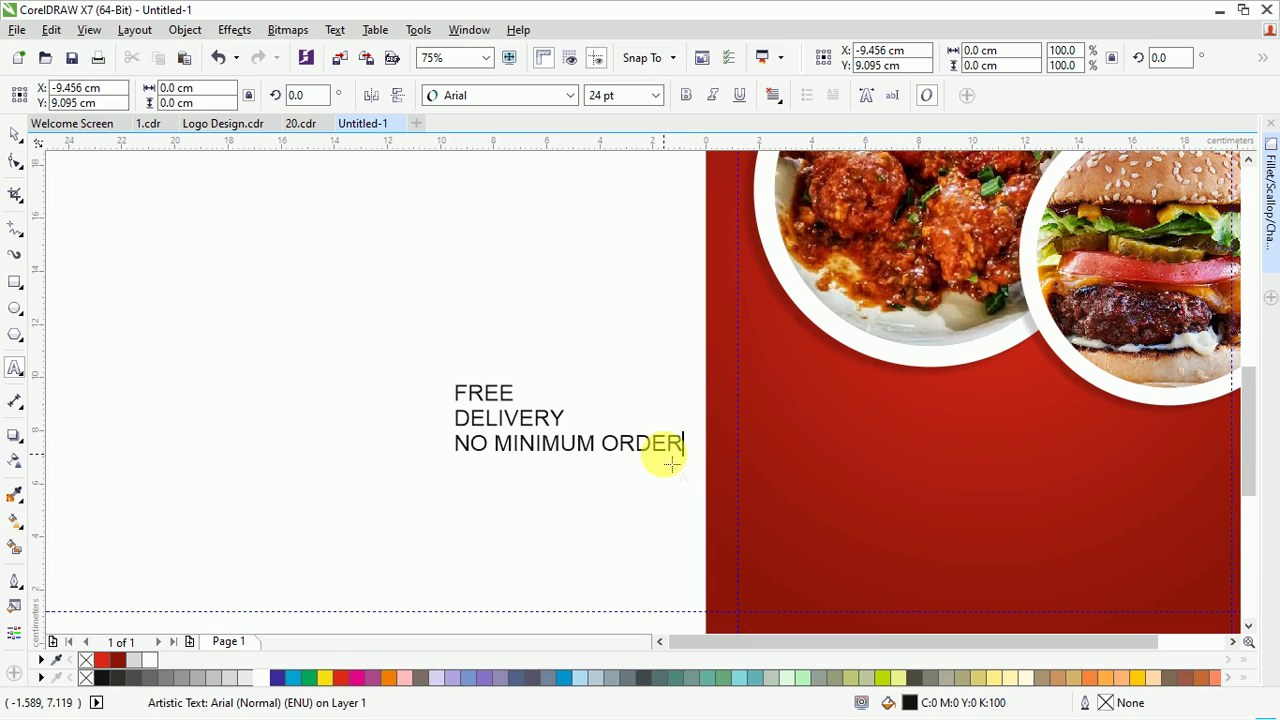
Break the three-line artistic text apart into separate text lines
{"action": "key", "text": "ctrl+space"}
{"action": "left_click", "coordinate": [184, 29]}
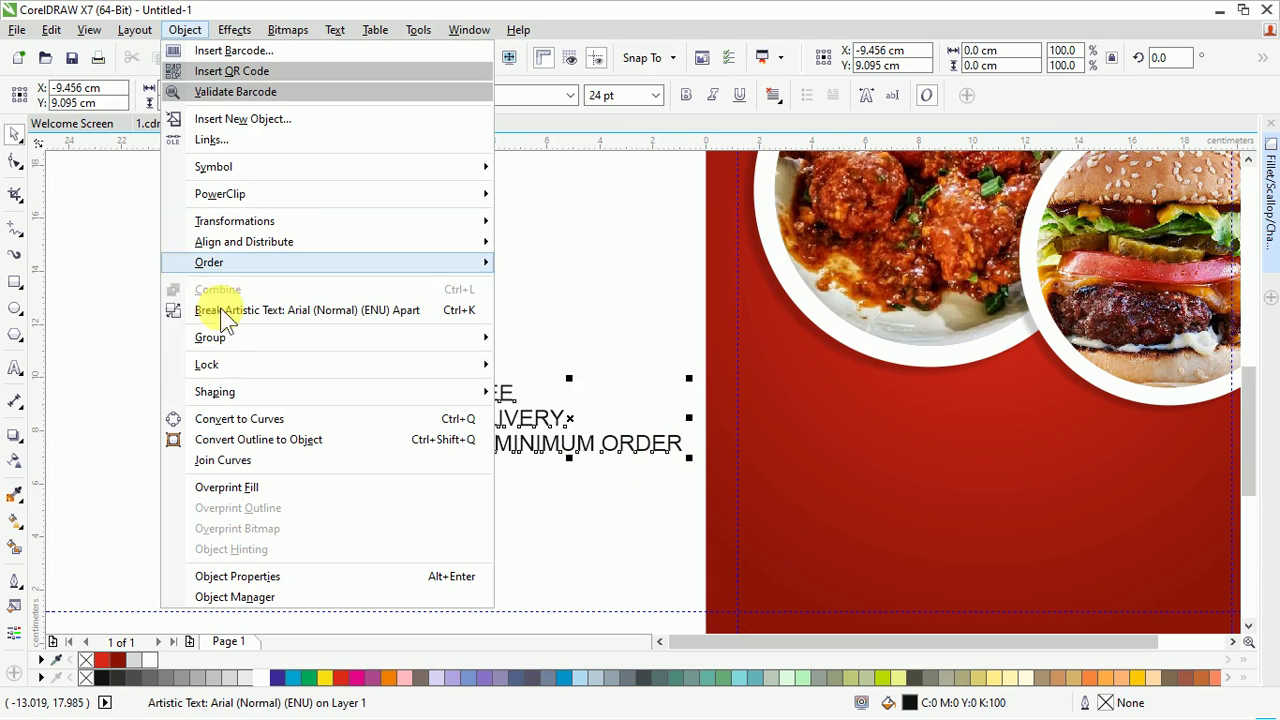
{"action": "left_click", "coordinate": [262, 309]}
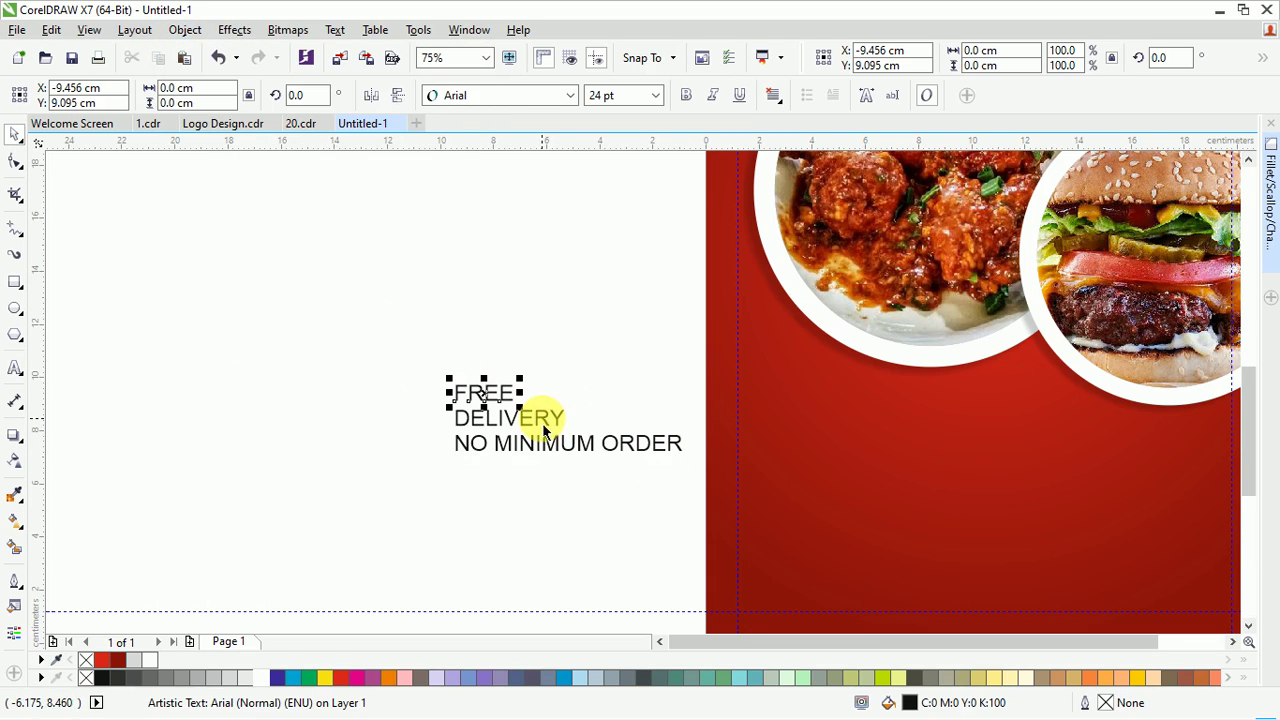
{"action": "left_click", "coordinate": [443, 369]}
Set the widths of the FREE, DELIVERY and NO MINIMUM ORDER text lines to 3 cm each
{"action": "left_click", "coordinate": [473, 391]}
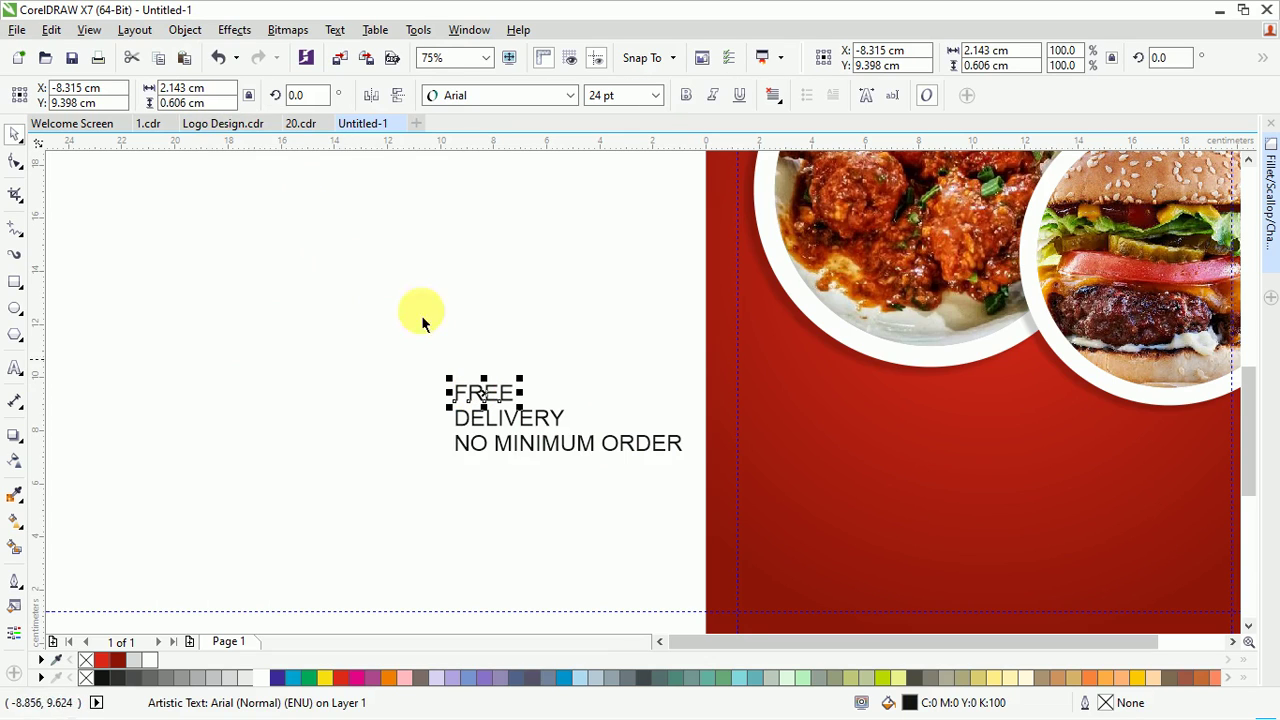
{"action": "type", "text": "3"}
{"action": "key", "text": "Return"}
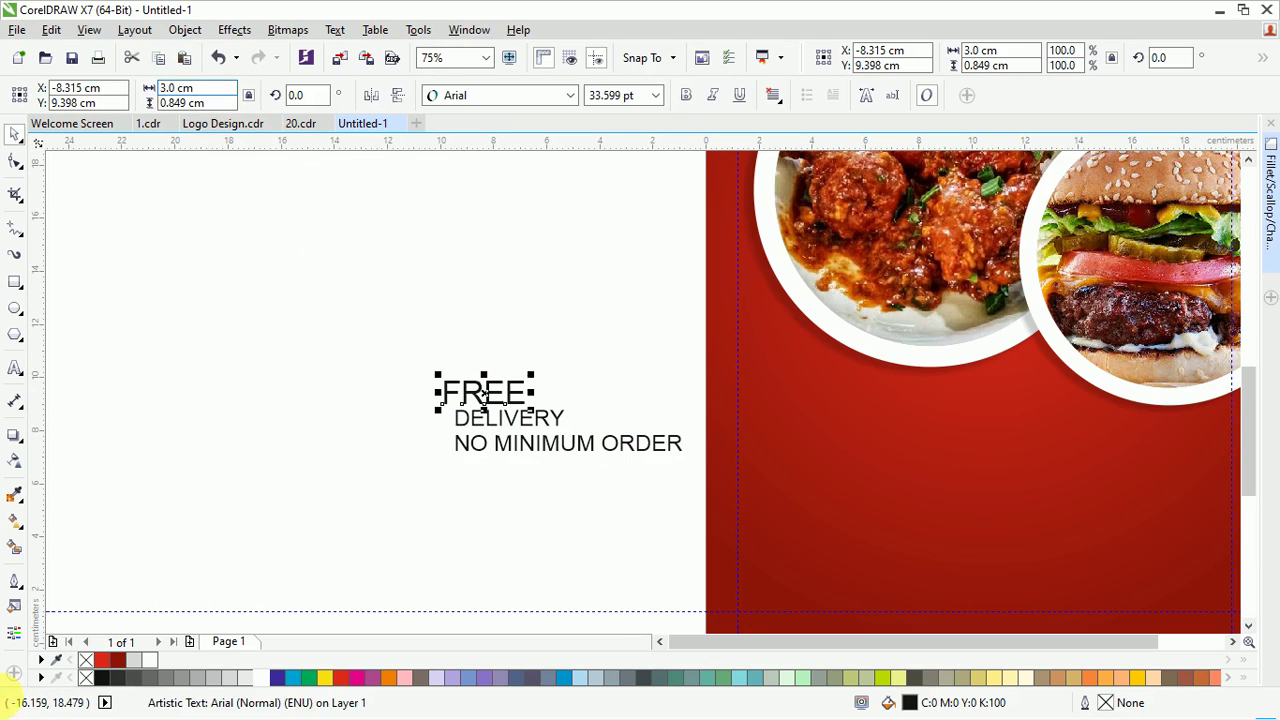
{"action": "left_click", "coordinate": [508, 421]}
{"action": "left_click", "coordinate": [190, 88]}
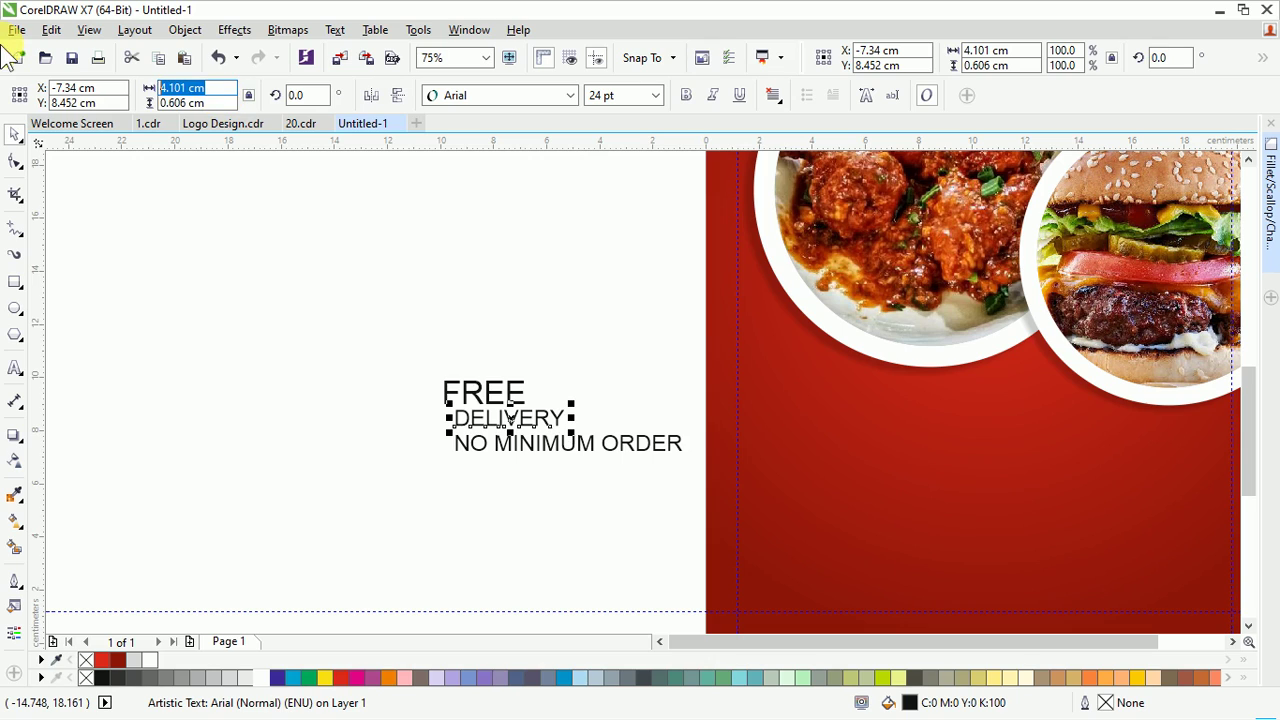
{"action": "type", "text": "3"}
{"action": "key", "text": "Return"}
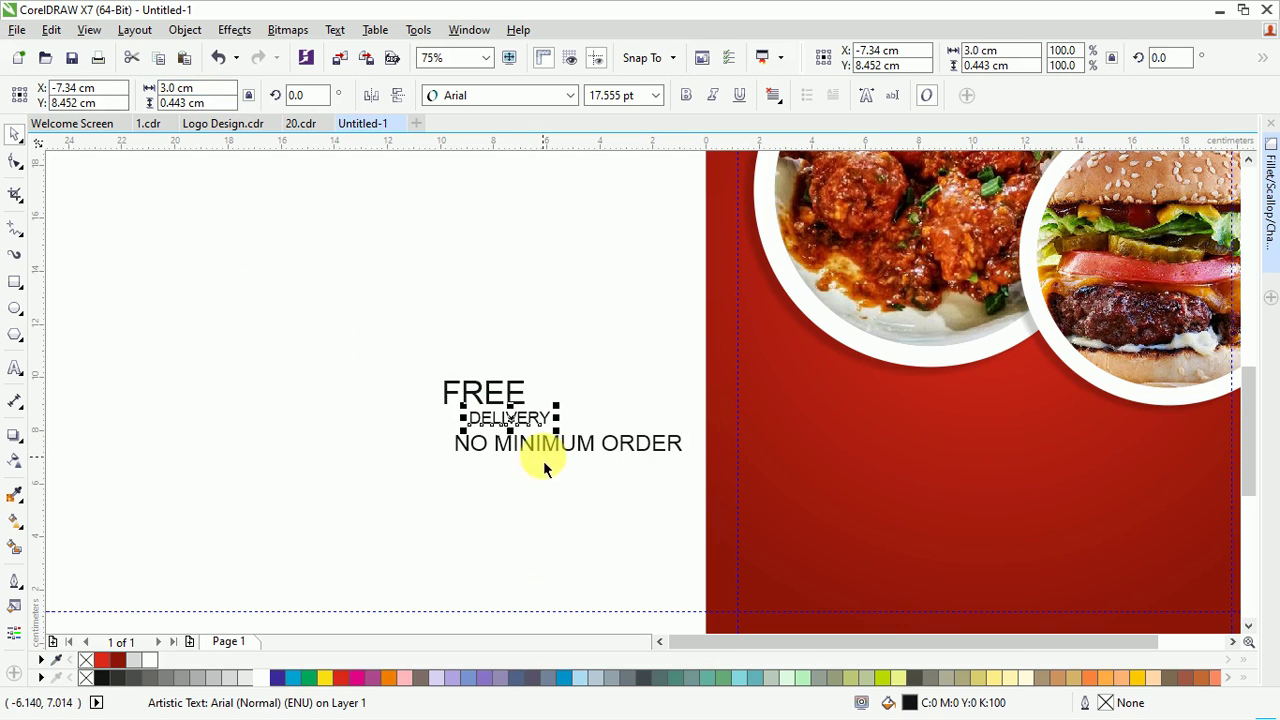
{"action": "left_click", "coordinate": [545, 452]}
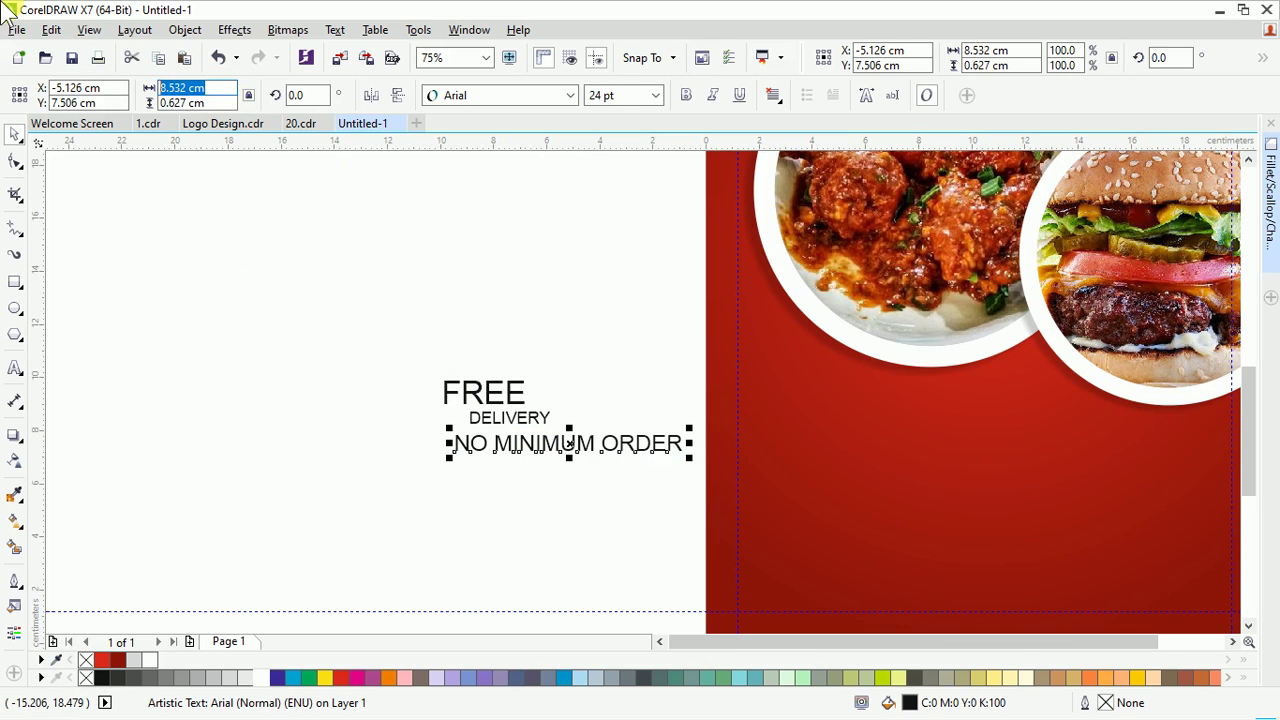
{"action": "type", "text": "3"}
{"action": "key", "text": "Return"}
Align the three text lines to a common vertical center line
{"action": "left_click", "coordinate": [504, 421]}
{"action": "left_click", "coordinate": [388, 335]}
{"action": "left_click_drag", "start_coordinate": [387, 329], "coordinate": [721, 499]}
{"action": "scroll", "coordinate": [550, 436], "scroll_direction": "up", "scroll_amount": 2}
{"action": "key", "text": "c"}
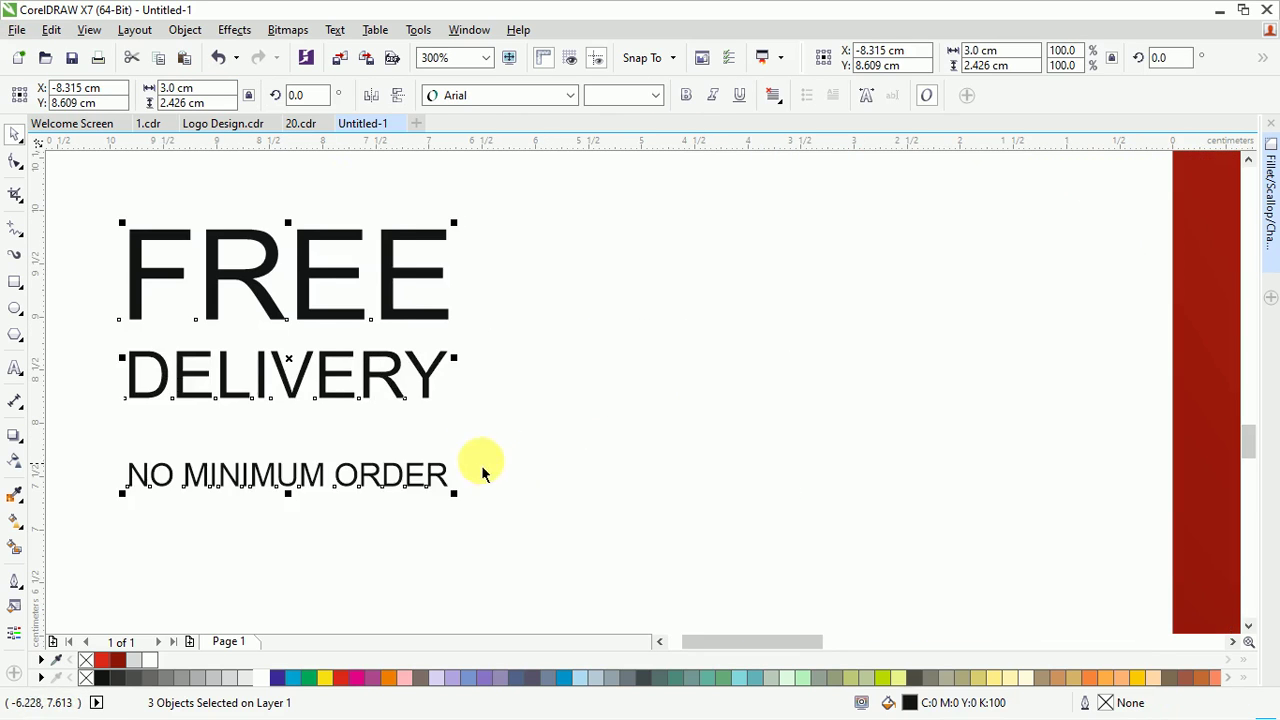
Move the NO MINIMUM ORDER line up closer to DELIVERY and close the Fillet/Scallop/Chamfer docker
{"action": "left_click_drag", "start_coordinate": [469, 464], "coordinate": [698, 499]}
{"action": "key", "text": "Escape"}
{"action": "left_click_drag", "start_coordinate": [575, 533], "coordinate": [580, 486]}
{"action": "key", "text": "Escape"}
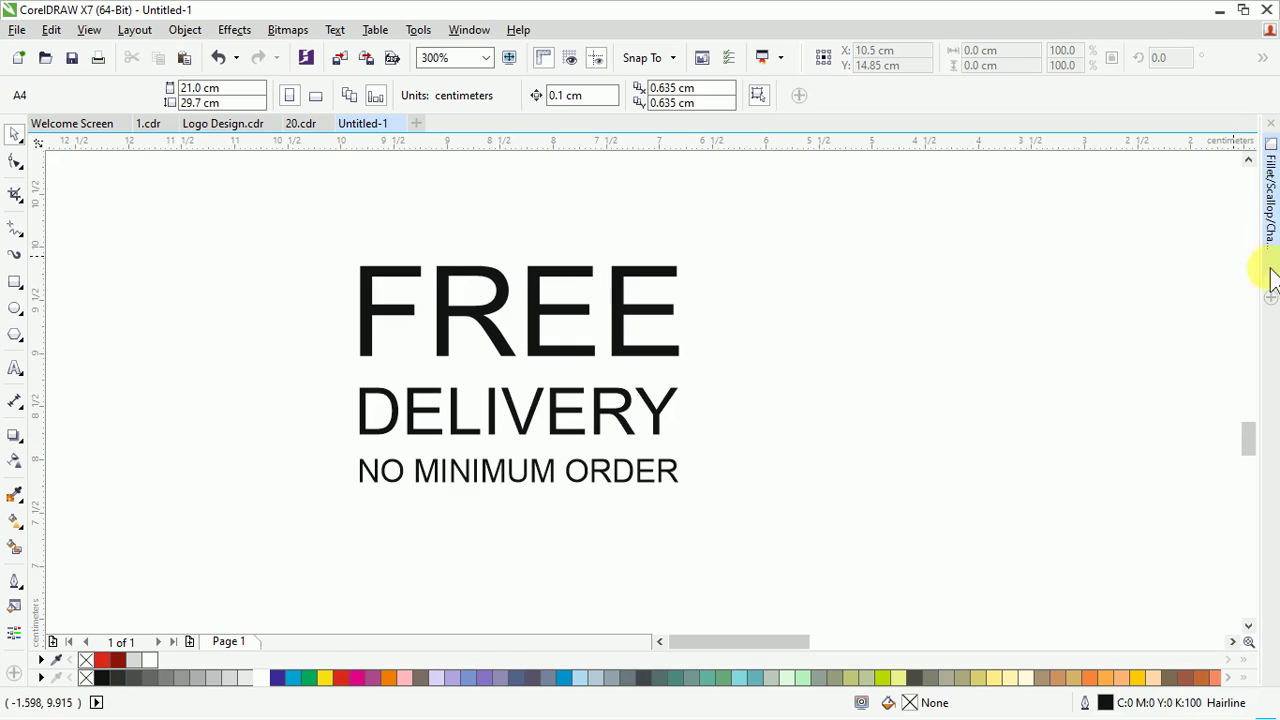
{"action": "left_click", "coordinate": [1271, 122]}
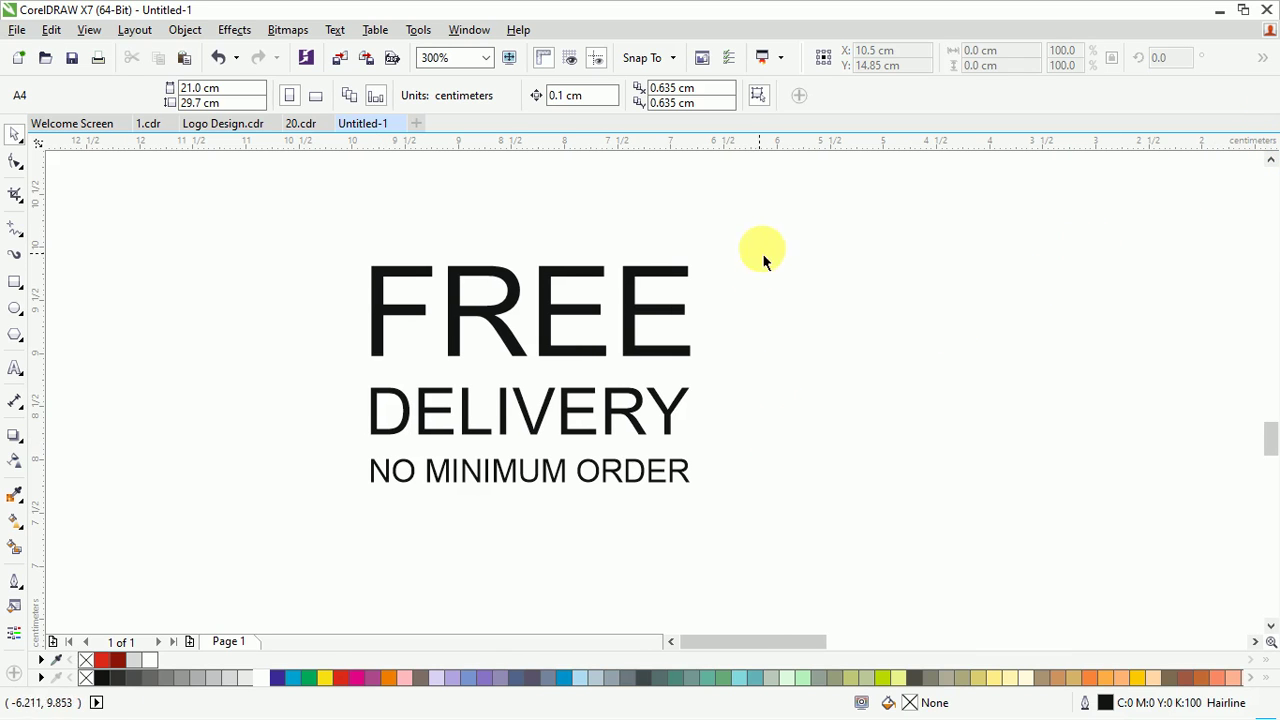
Set all three text lines to bold Bahnschrift with centered text alignment
{"action": "left_click_drag", "start_coordinate": [772, 212], "coordinate": [316, 524]}
{"action": "left_click_drag", "start_coordinate": [400, 309], "coordinate": [692, 259]}
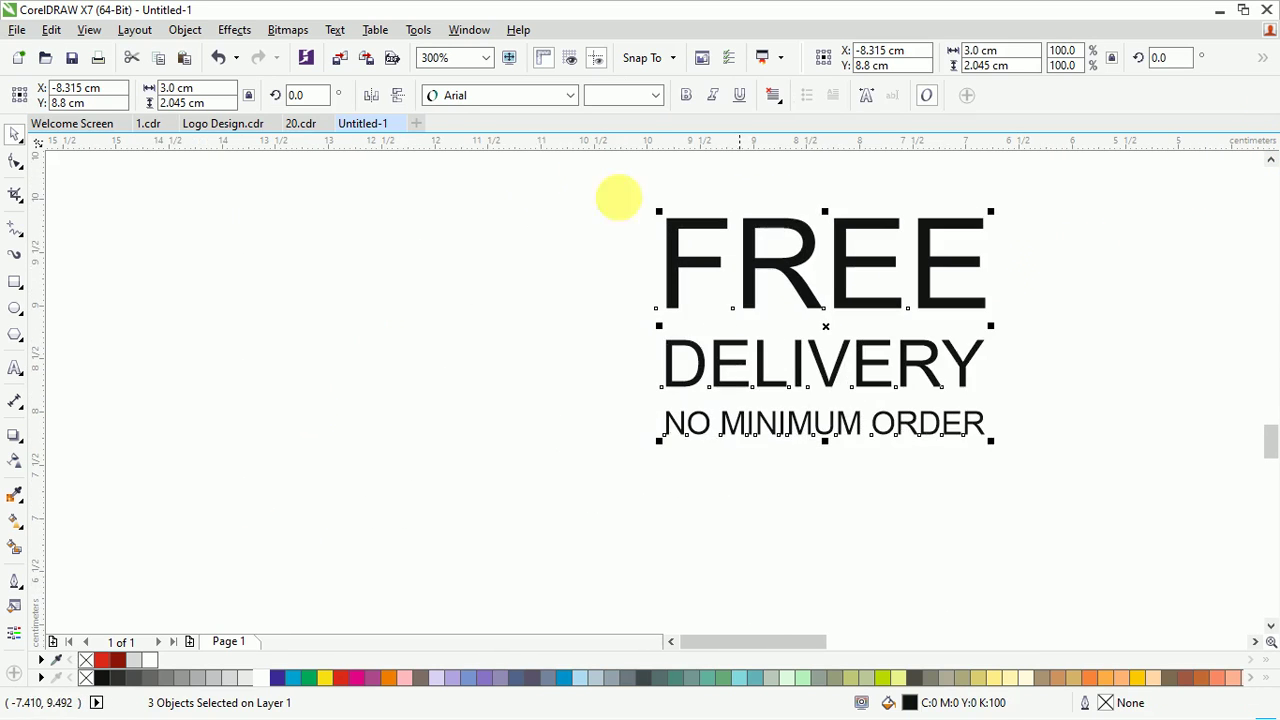
{"action": "left_click", "coordinate": [569, 95]}
{"action": "left_click", "coordinate": [537, 138]}
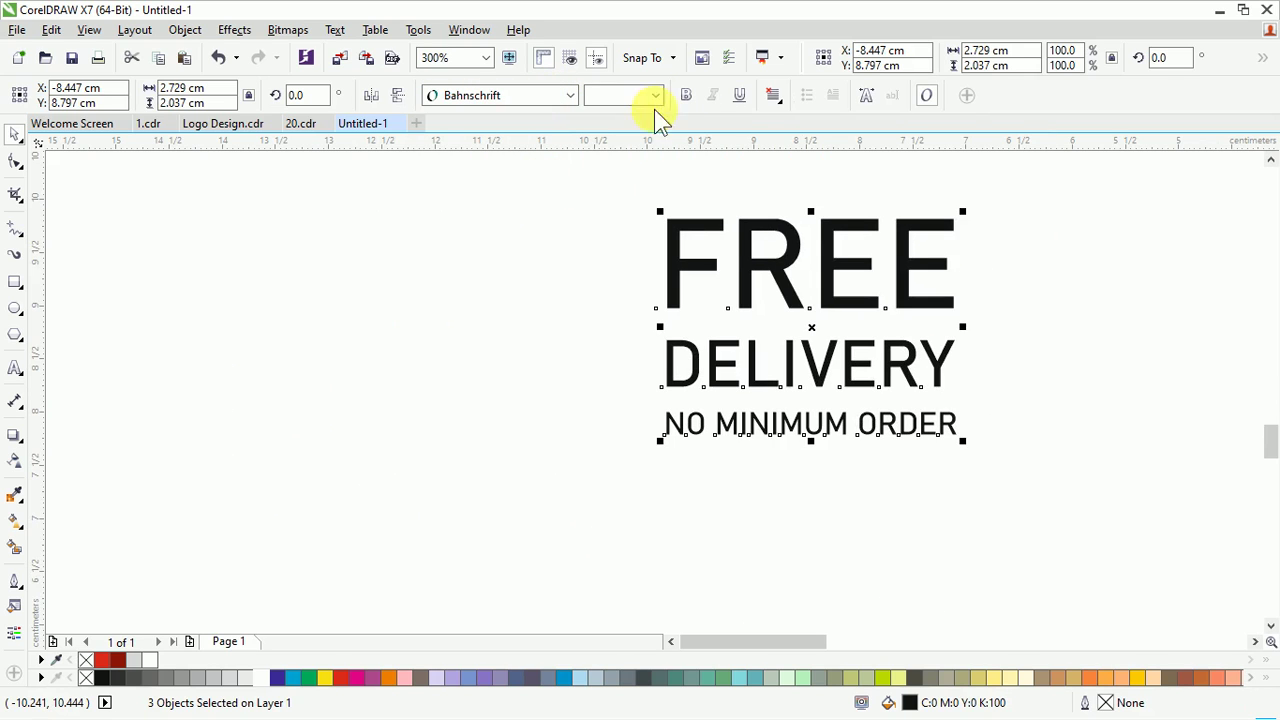
{"action": "left_click", "coordinate": [686, 95]}
{"action": "left_click", "coordinate": [768, 97]}
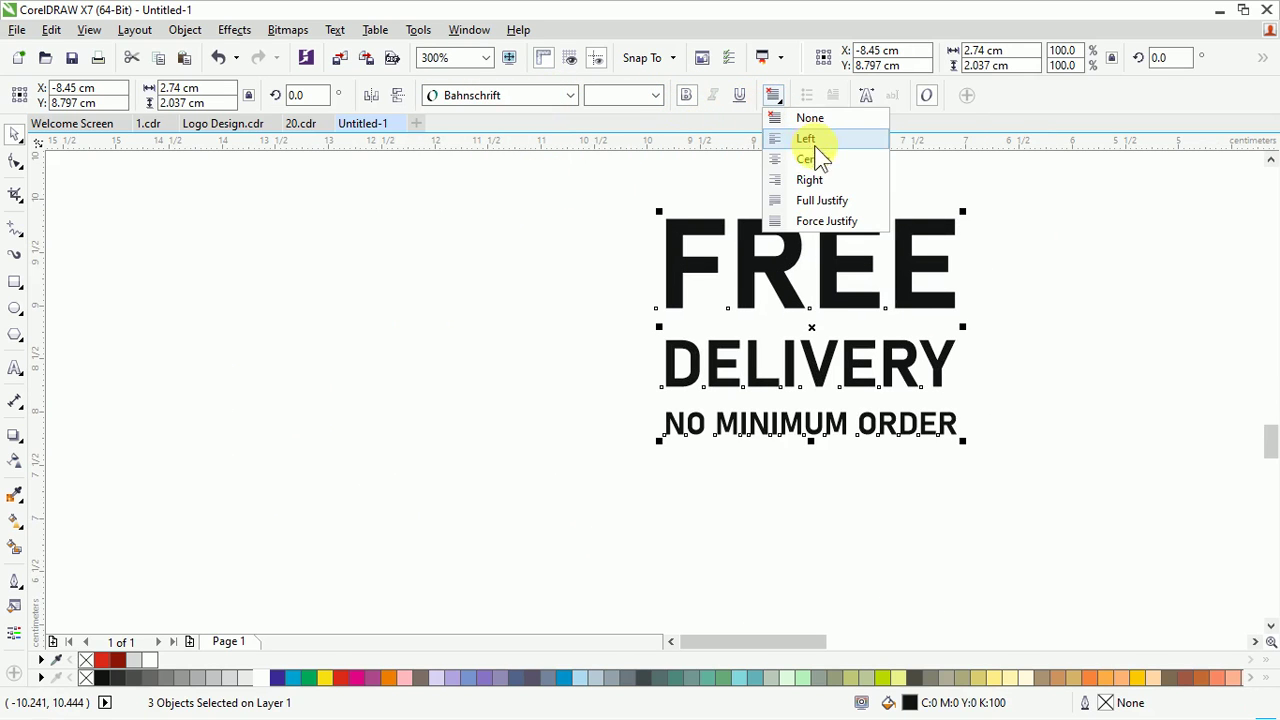
{"action": "left_click", "coordinate": [815, 160]}
Group the FREE, DELIVERY and NO MINIMUM ORDER lines into one object
{"action": "left_click", "coordinate": [1018, 210]}
{"action": "left_click_drag", "start_coordinate": [1018, 210], "coordinate": [510, 520]}
{"action": "right_click", "coordinate": [763, 262]}
{"action": "left_click", "coordinate": [826, 350]}
{"action": "scroll", "coordinate": [652, 393], "scroll_direction": "down", "scroll_amount": 3}
{"action": "left_click", "coordinate": [703, 355]}
{"action": "left_click_drag", "start_coordinate": [731, 397], "coordinate": [672, 342]}
{"action": "left_click", "coordinate": [808, 305]}
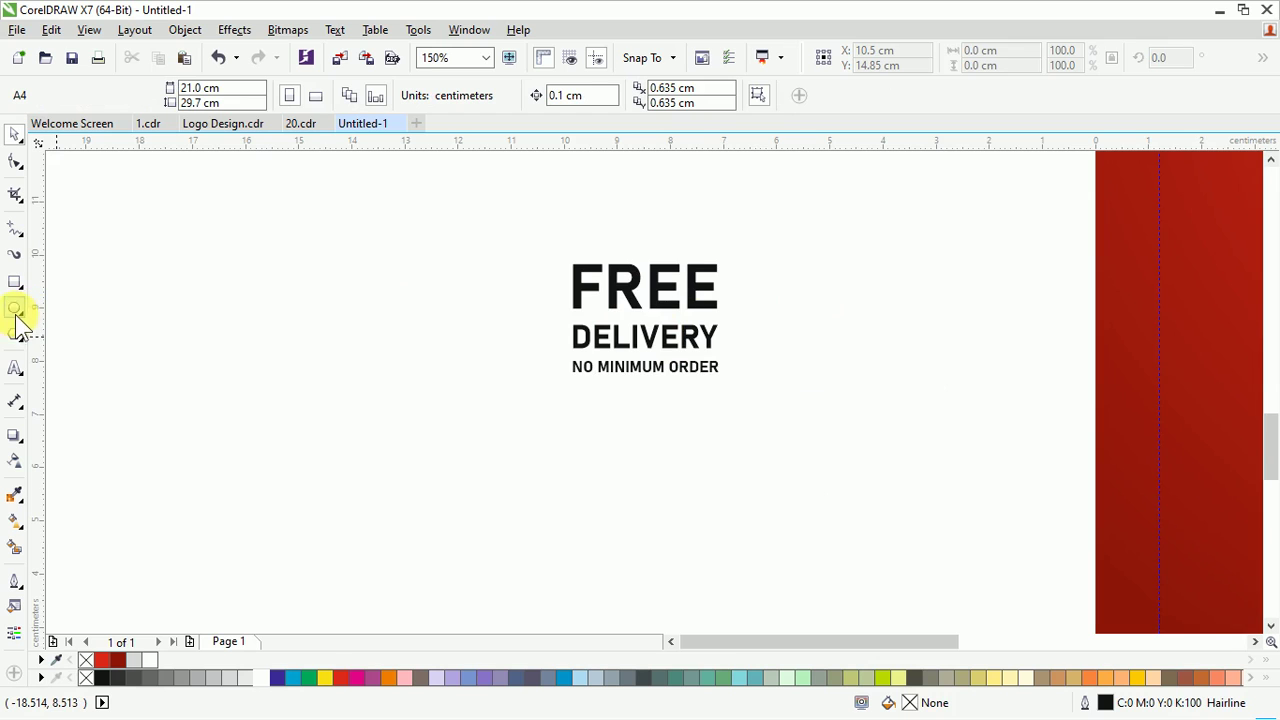
Draw a six-sided polygon about 3.7 cm wide and 4.3 cm high beside the FREE DELIVERY text
{"action": "left_click", "coordinate": [16, 334]}
{"action": "left_click", "coordinate": [72, 331]}
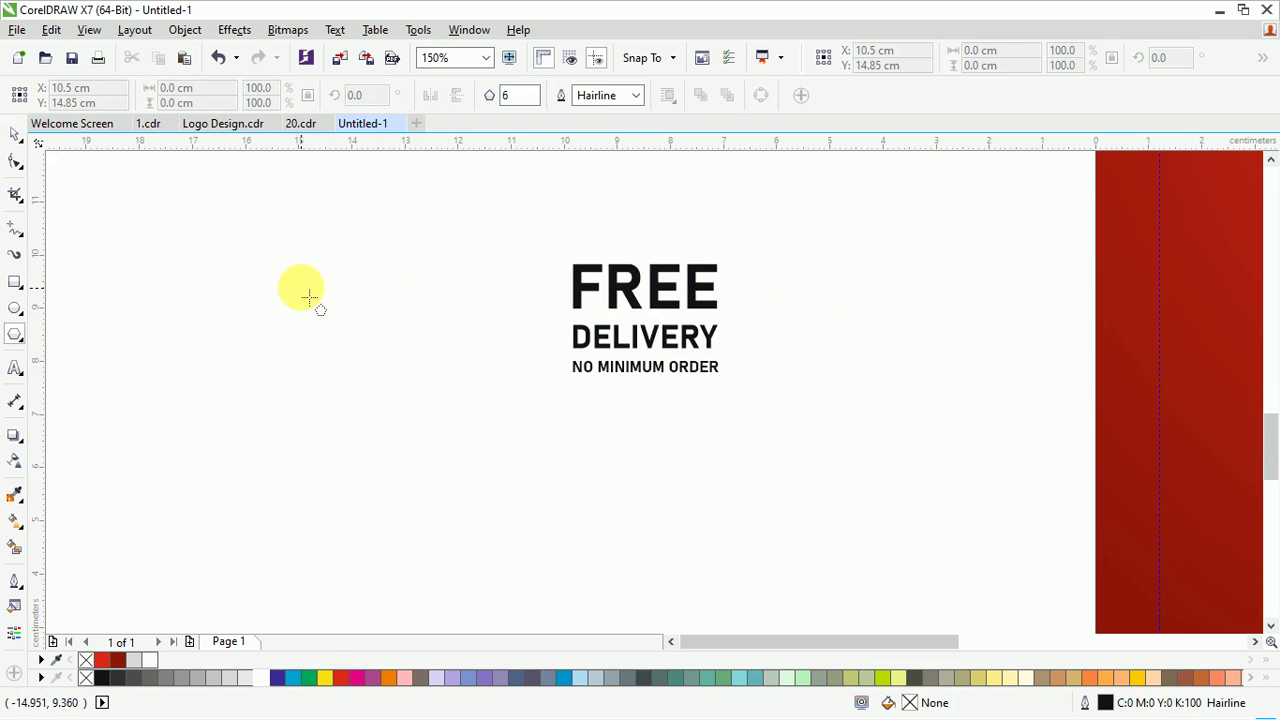
{"action": "left_click_drag", "start_coordinate": [296, 255], "coordinate": [506, 479]}
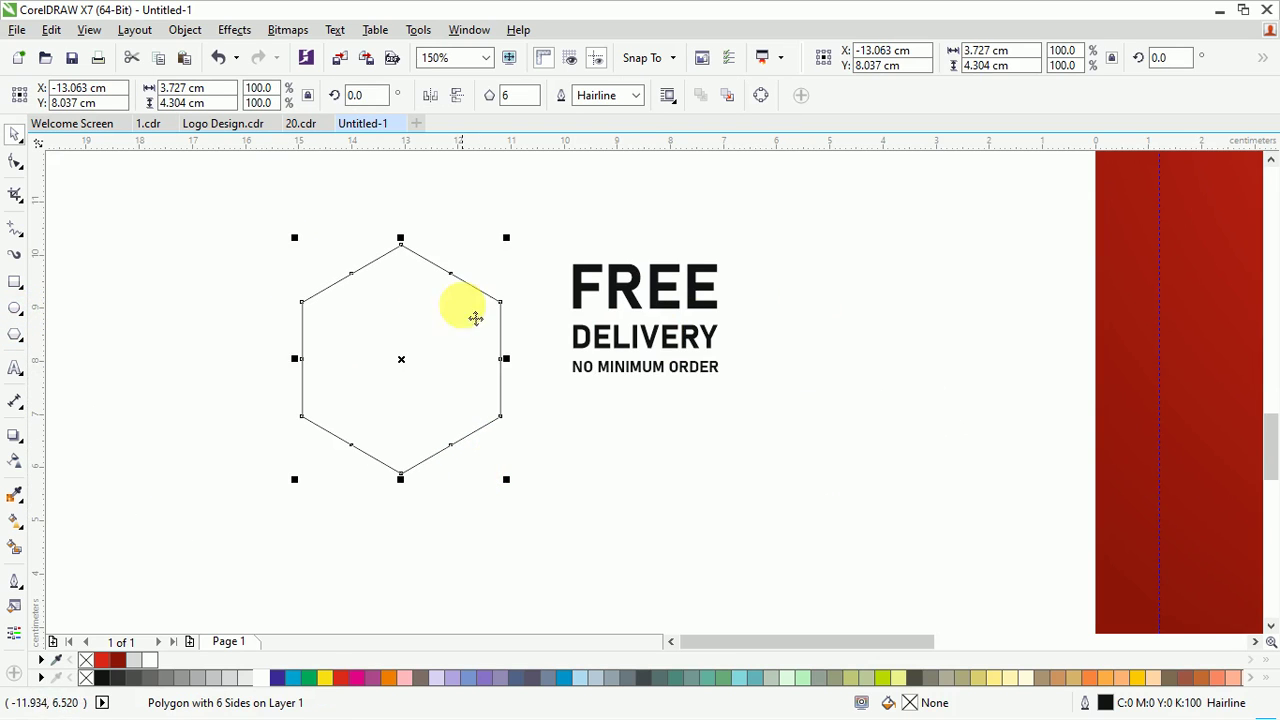
Round the hexagon's corners with a 0.782 cm fillet
{"action": "left_click", "coordinate": [466, 31]}
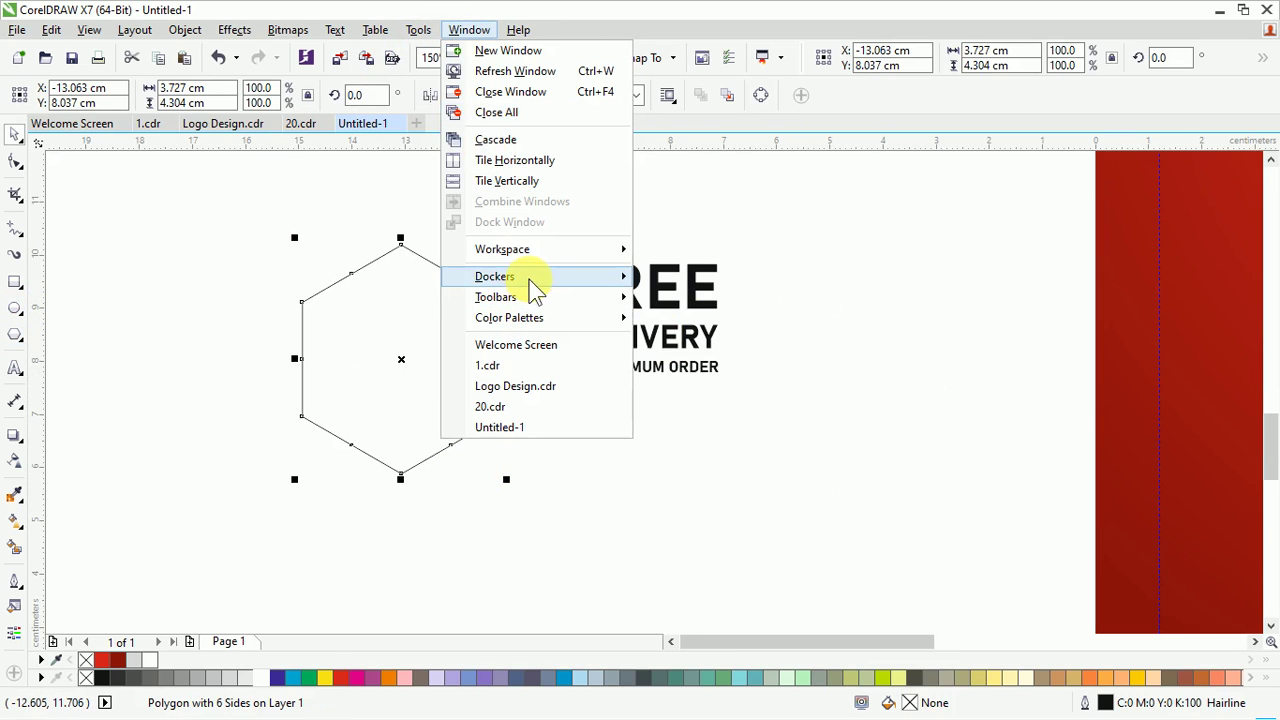
{"action": "mouse_move", "coordinate": [610, 276]}
{"action": "left_click", "coordinate": [690, 335]}
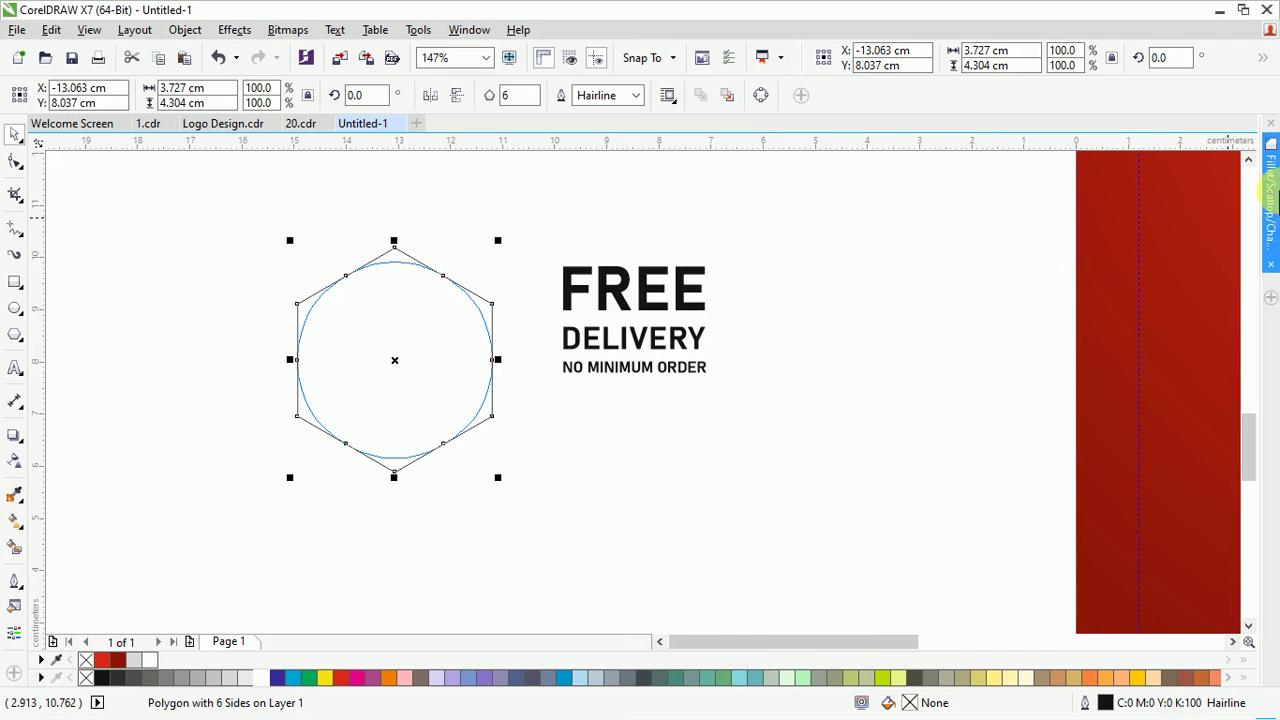
{"action": "left_click", "coordinate": [1268, 210]}
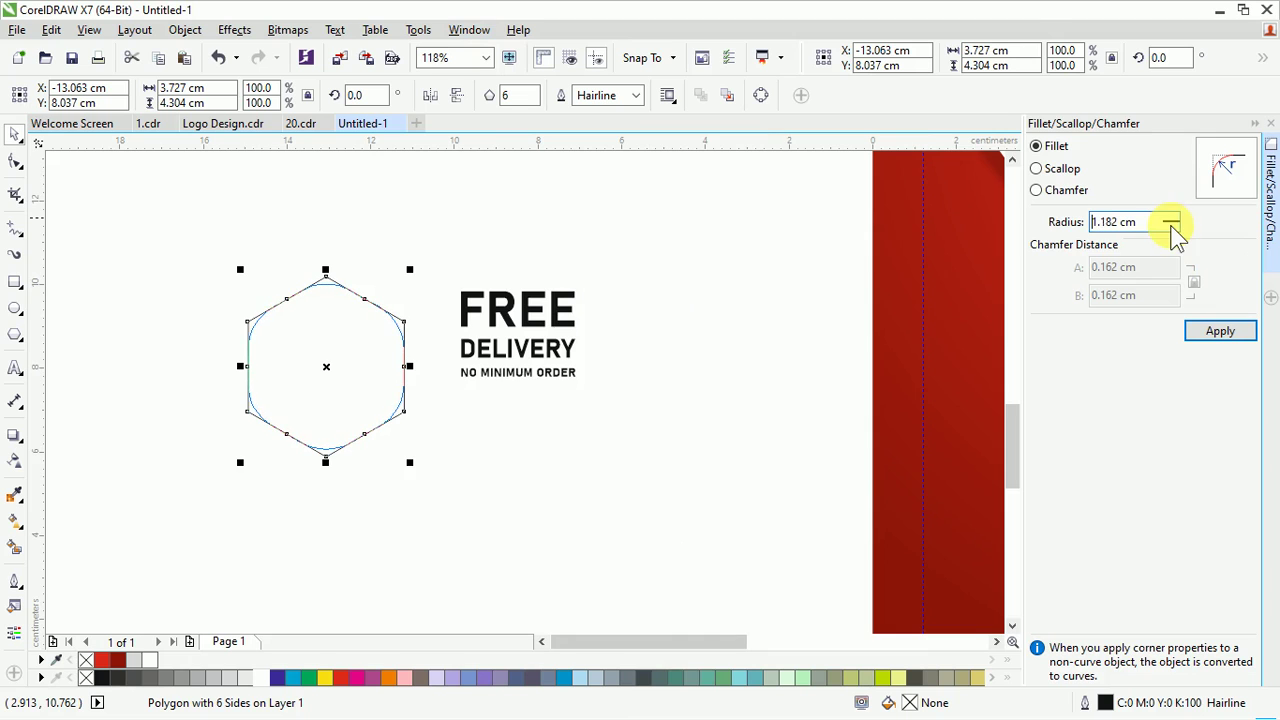
{"action": "left_click", "coordinate": [1220, 331]}
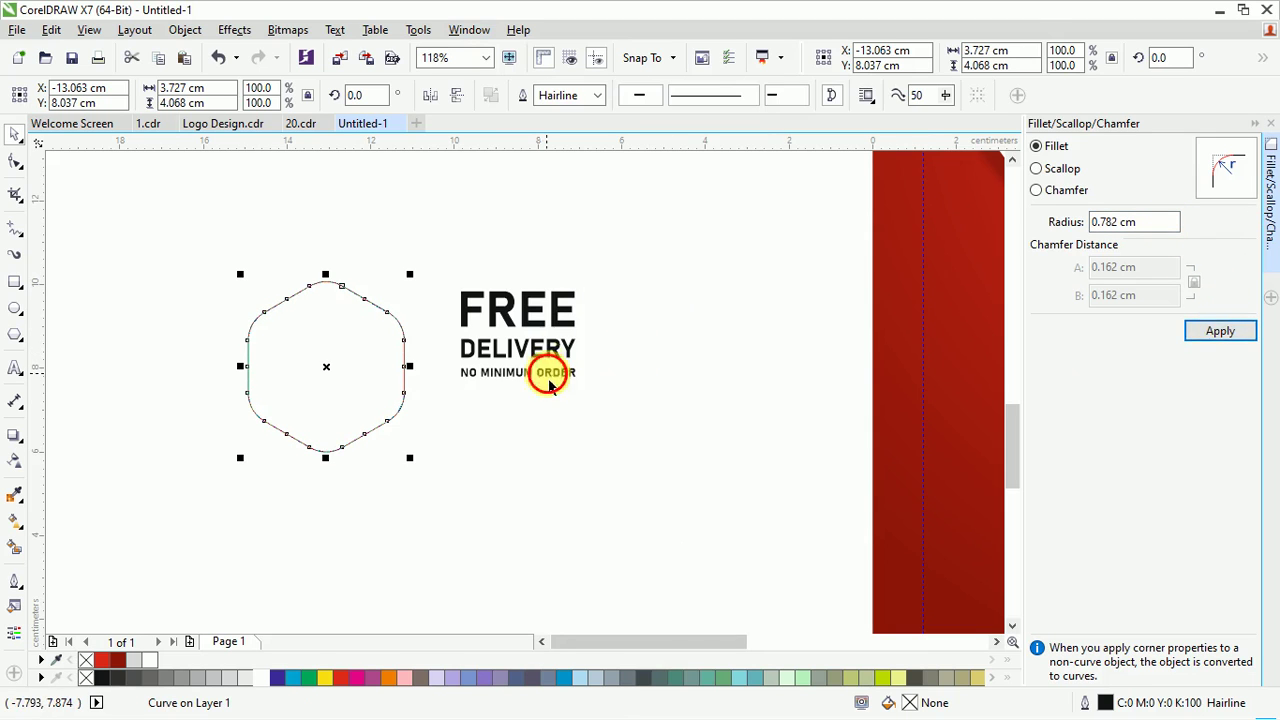
Move the FREE DELIVERY text group onto the rounded hexagon
{"action": "left_click", "coordinate": [535, 374]}
{"action": "left_click_drag", "start_coordinate": [624, 379], "coordinate": [464, 410]}
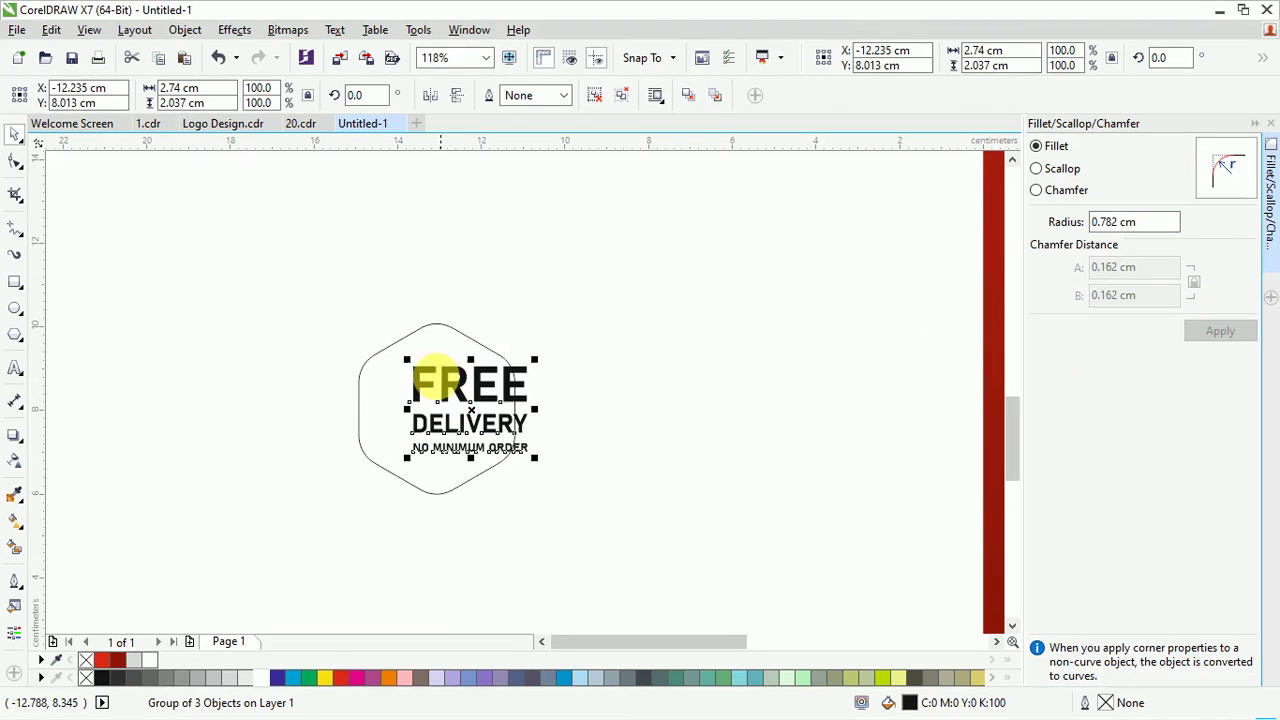
{"action": "left_click", "coordinate": [432, 359]}
{"action": "left_click_drag", "start_coordinate": [333, 571], "coordinate": [281, 541]}
{"action": "scroll", "coordinate": [397, 554], "scroll_direction": "down", "scroll_amount": 3}
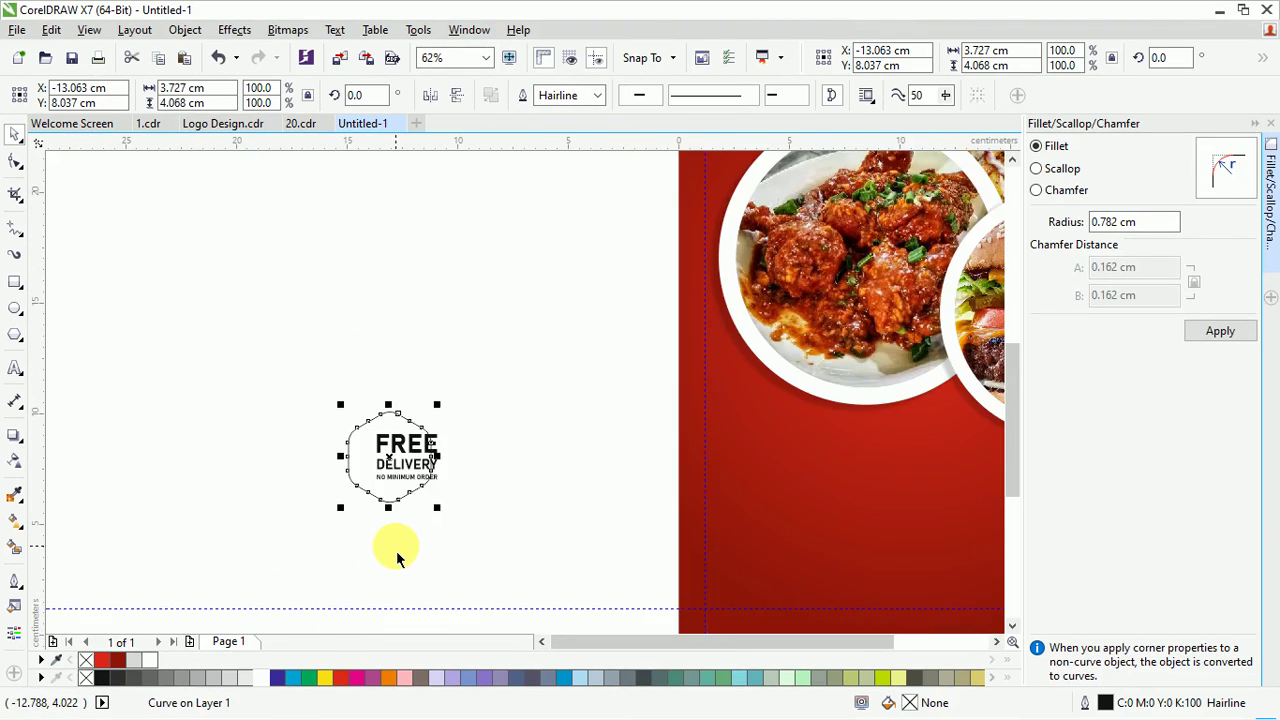
{"action": "left_click", "coordinate": [240, 485]}
Fill the rounded hexagon with red (C:0 M:100 Y:100 K:0) and remove its outline
{"action": "scroll", "coordinate": [245, 475], "scroll_direction": "left", "scroll_amount": 3}
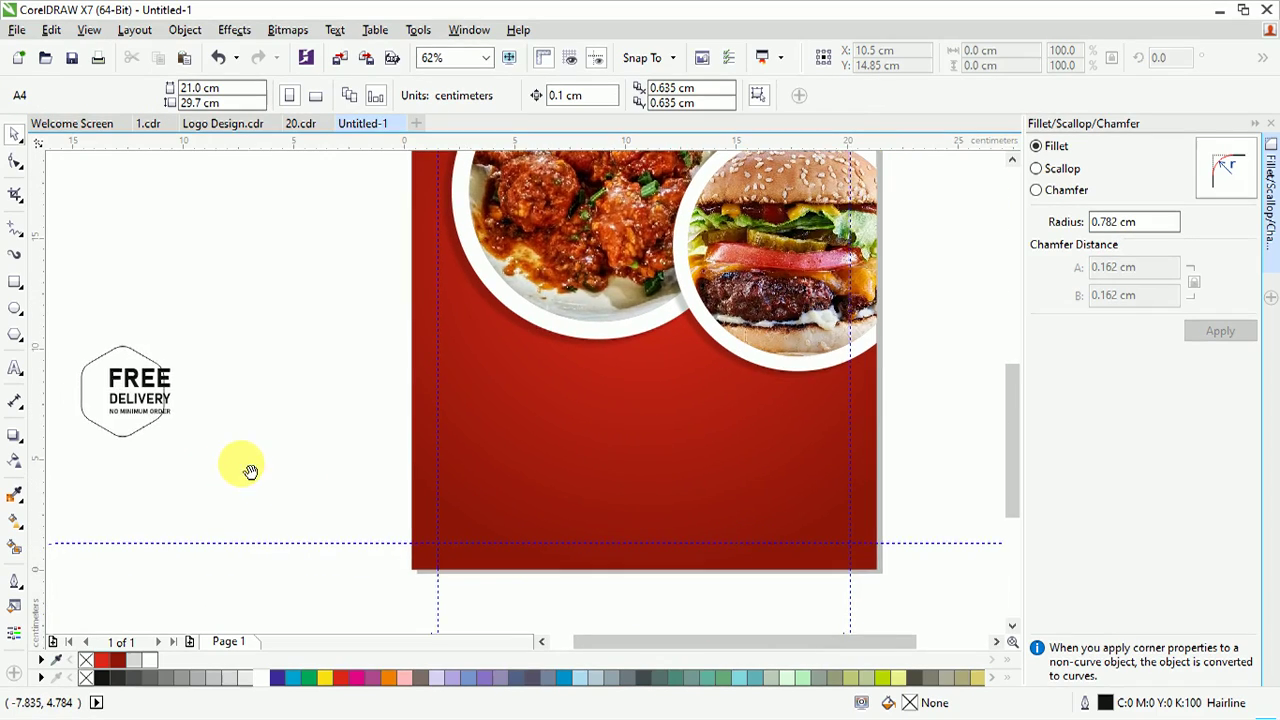
{"action": "left_click", "coordinate": [268, 435]}
{"action": "left_click", "coordinate": [258, 410]}
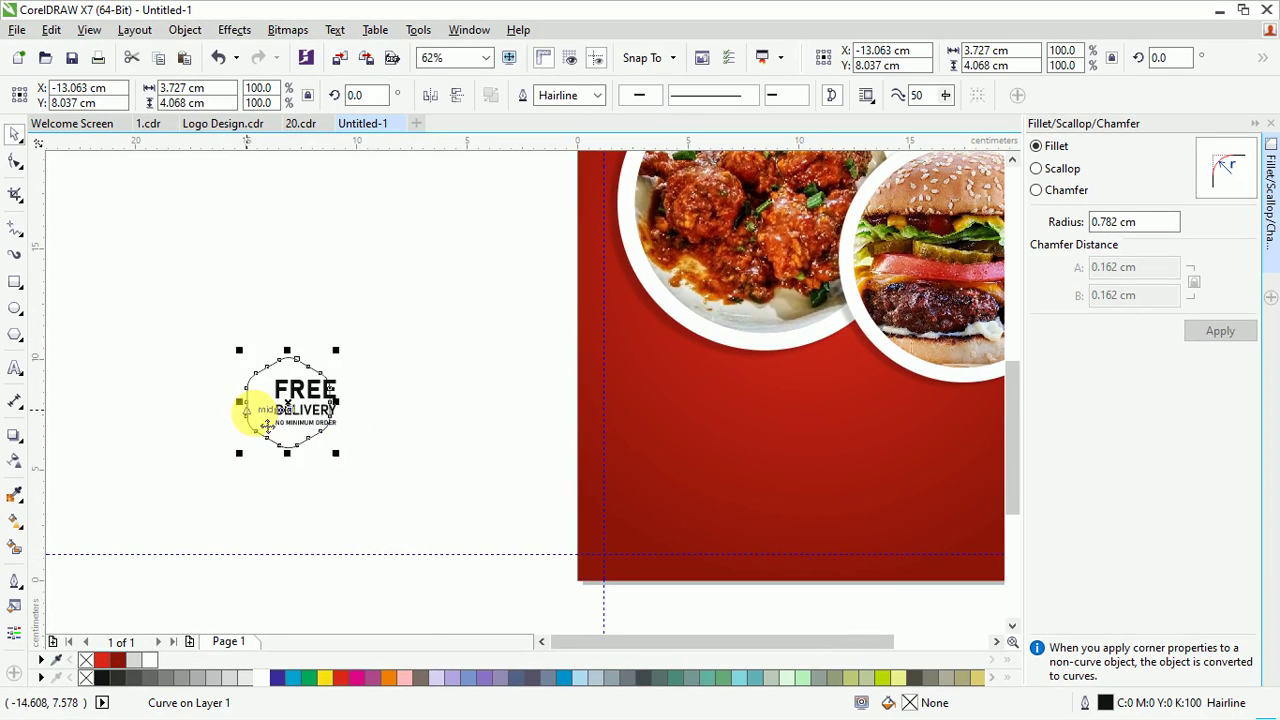
{"action": "scroll", "coordinate": [262, 412], "scroll_direction": "up", "scroll_amount": 2}
{"action": "left_click", "coordinate": [341, 677]}
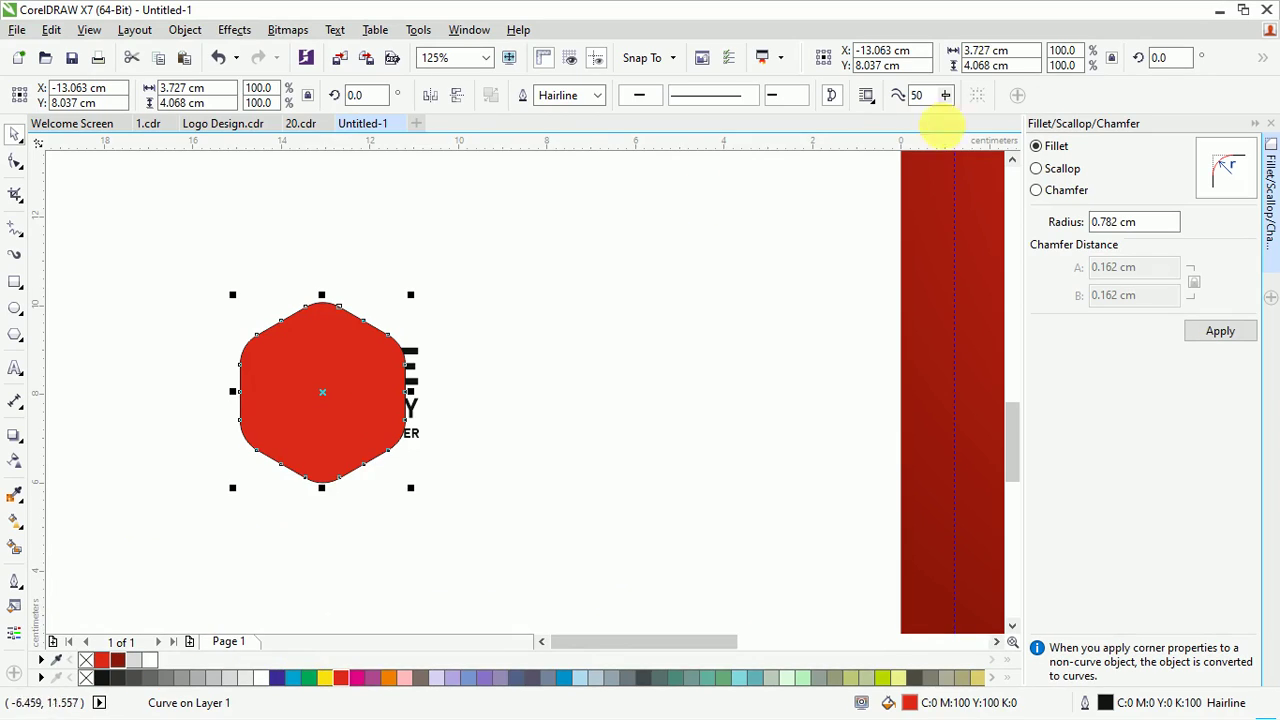
{"action": "left_click", "coordinate": [598, 95]}
{"action": "left_click", "coordinate": [575, 110]}
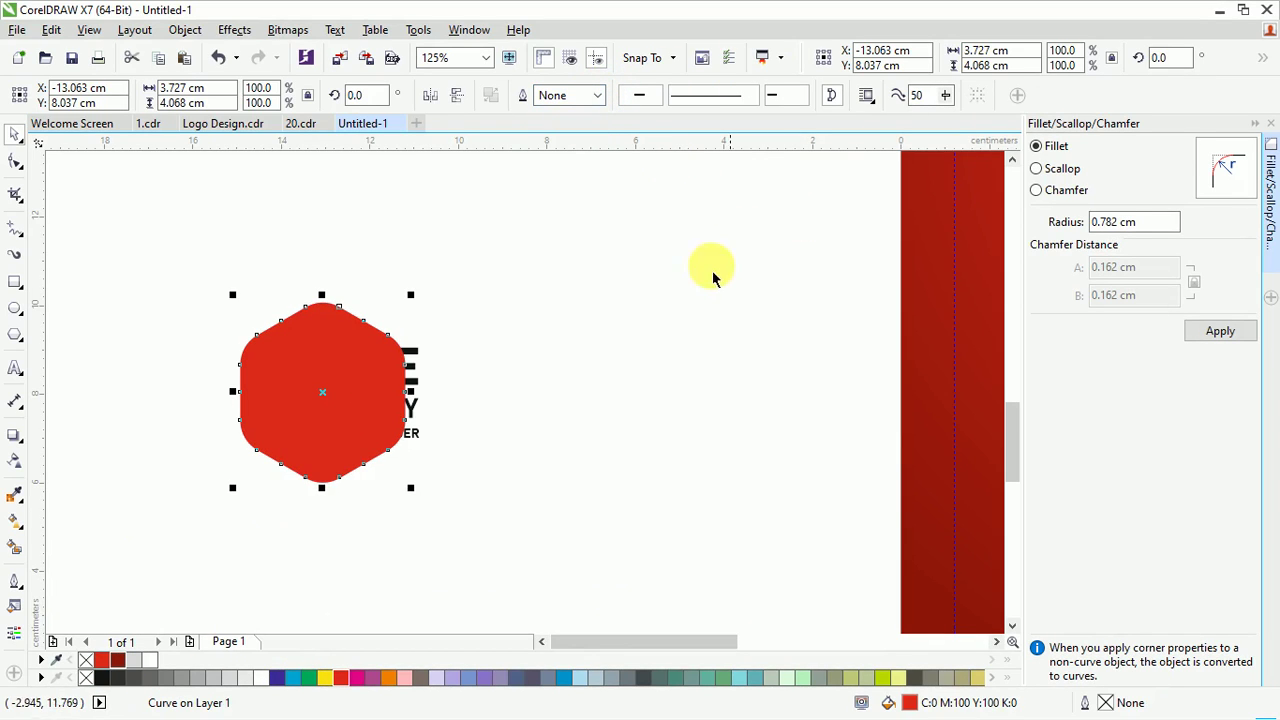
Bring the FREE DELIVERY text group to the front and center it horizontally and vertically on the red hexagon
{"action": "key", "text": "super"}
{"action": "key", "text": "super"}
{"action": "left_click", "coordinate": [460, 340]}
{"action": "left_click", "coordinate": [410, 356]}
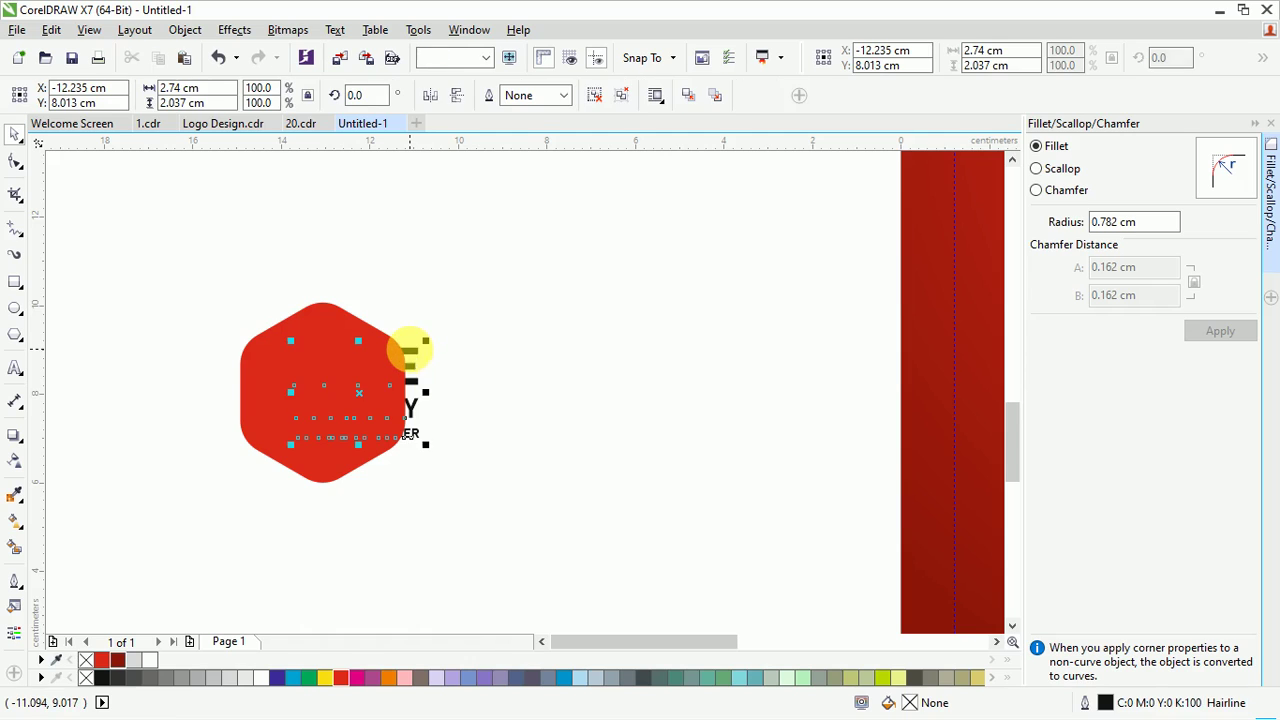
{"action": "key", "text": "shift+Page_Up"}
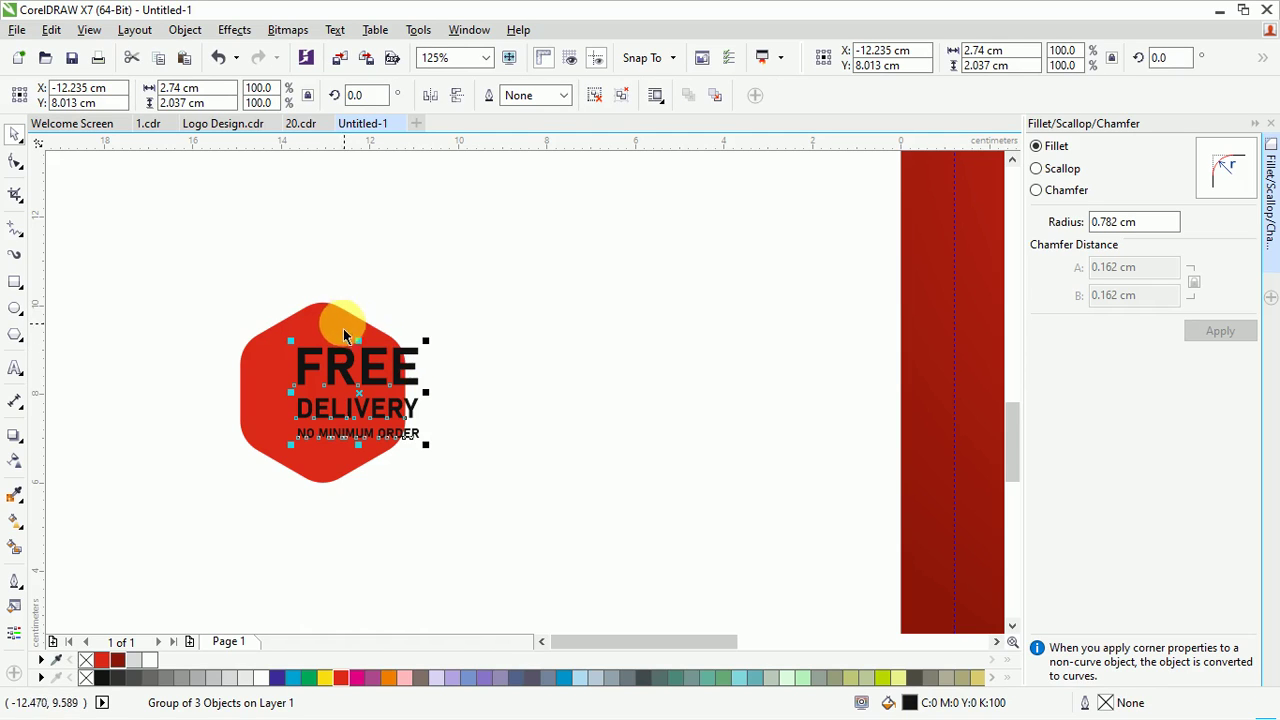
{"action": "left_click", "coordinate": [351, 329], "text": "shift"}
{"action": "key", "text": "c"}
{"action": "key", "text": "Escape"}
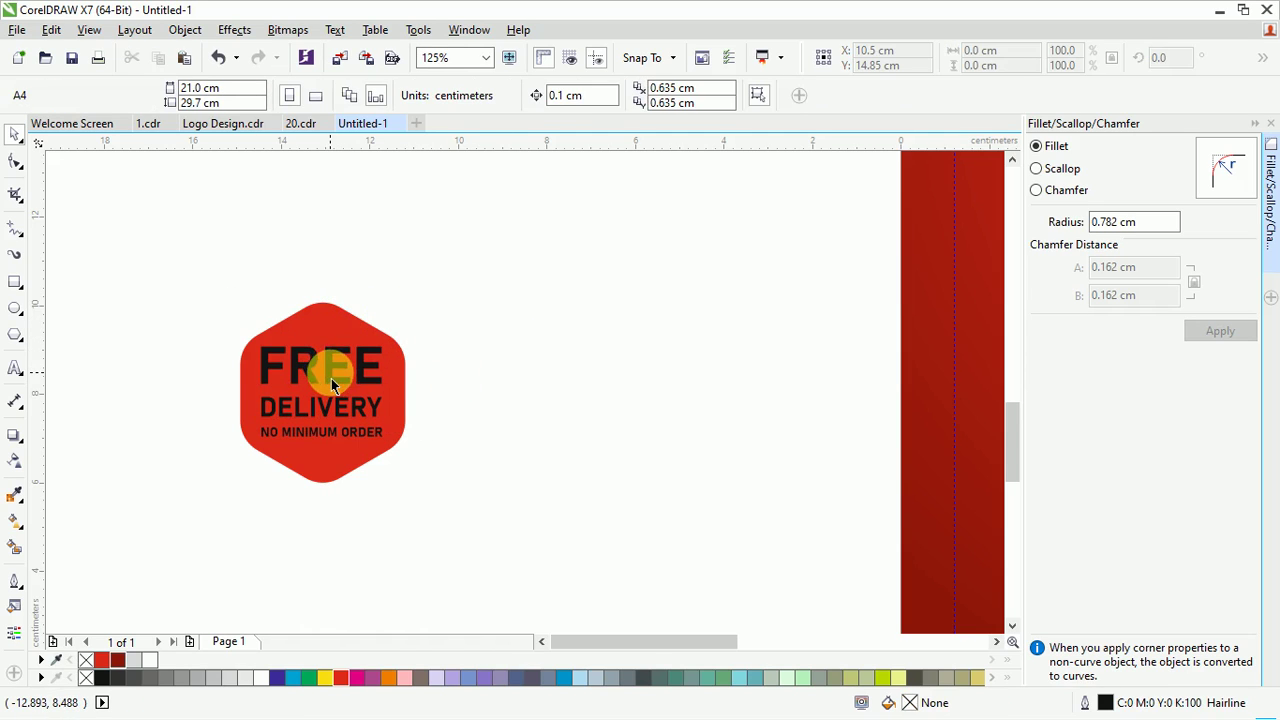
Fill the FREE DELIVERY text group with yellow (C:0 M:0 Y:100 K:0)
{"action": "left_click", "coordinate": [332, 379]}
{"action": "left_click", "coordinate": [325, 677]}
{"action": "scroll", "coordinate": [359, 426], "scroll_direction": "up", "scroll_amount": 2}
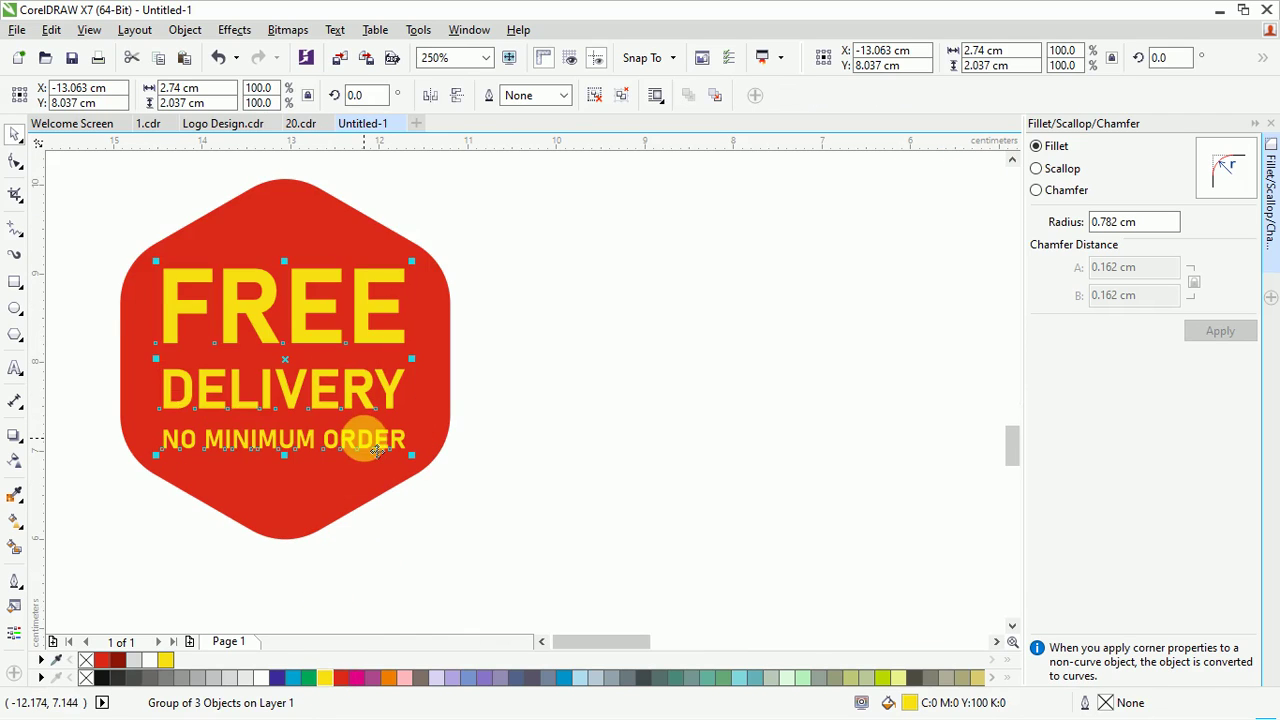
{"action": "scroll", "coordinate": [372, 452], "scroll_direction": "down", "scroll_amount": 2}
Group the yellow text and the red hexagon into one badge
{"action": "left_click_drag", "start_coordinate": [517, 237], "coordinate": [203, 491]}
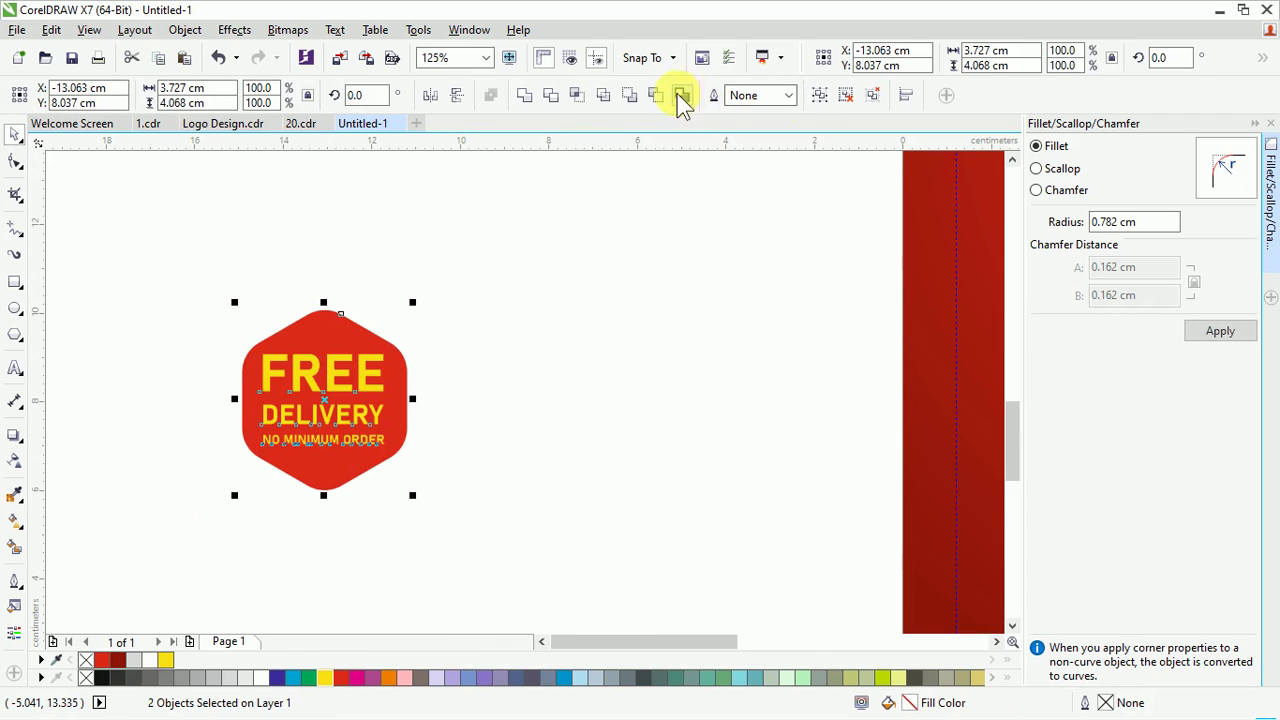
{"action": "left_click", "coordinate": [818, 103]}
{"action": "scroll", "coordinate": [429, 306], "scroll_direction": "down", "scroll_amount": 2}
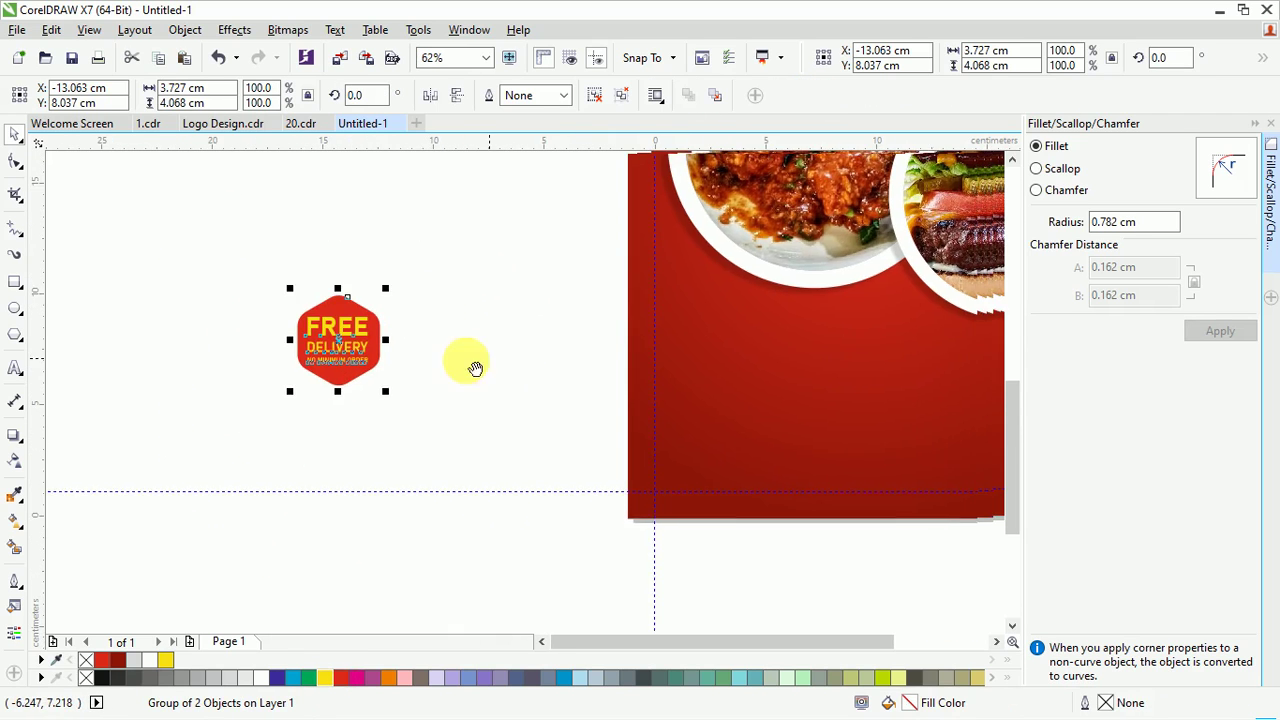
Place the badge in the flyer's lower-left area against the margin guide and enlarge it to about 4.4 by 4.8 cm
{"action": "left_click_drag", "start_coordinate": [232, 366], "coordinate": [634, 441]}
{"action": "left_click", "coordinate": [668, 405], "text": "shift"}
{"action": "left_click", "coordinate": [660, 408], "text": "shift"}
{"action": "left_click", "coordinate": [691, 436], "text": "shift"}
{"action": "left_click", "coordinate": [389, 439]}
{"action": "left_click", "coordinate": [600, 415]}
Add a flat drop shadow beneath the badge's lower tip and set its feathering to 67
{"action": "left_click", "coordinate": [14, 435]}
{"action": "left_click", "coordinate": [15, 435]}
{"action": "scroll", "coordinate": [539, 431], "scroll_direction": "up", "scroll_amount": 5}
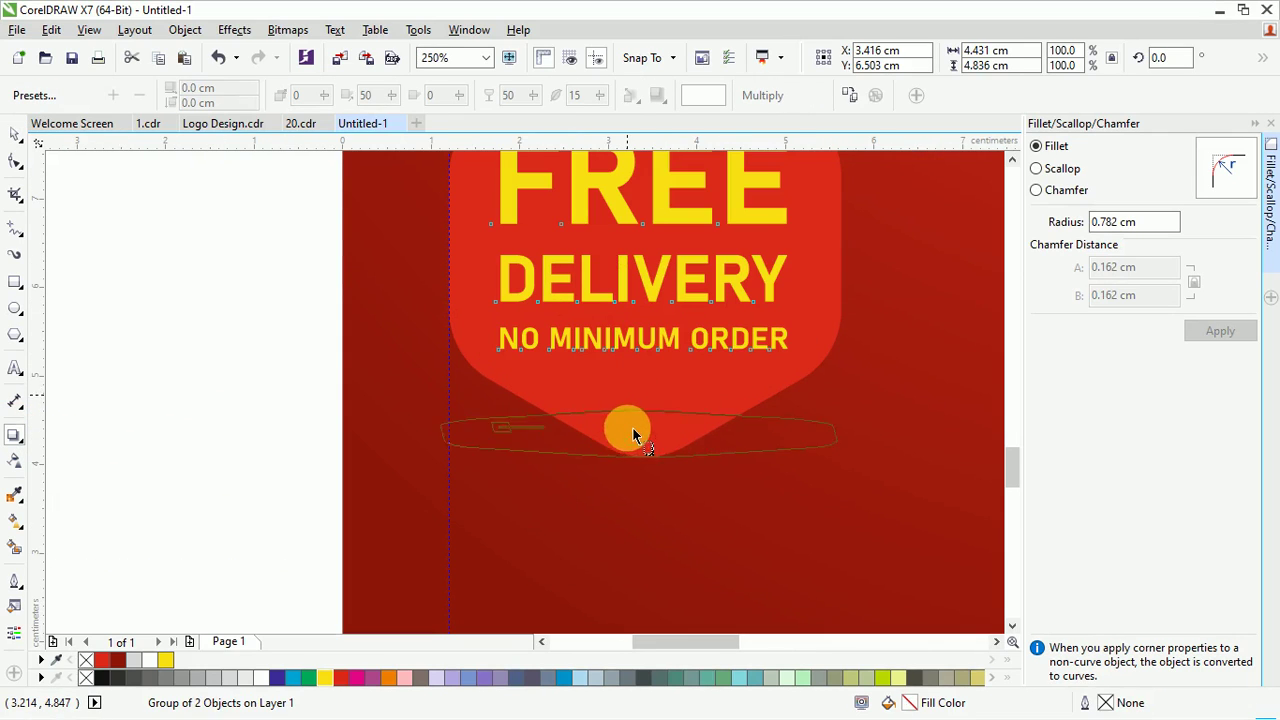
{"action": "left_click_drag", "start_coordinate": [640, 489], "coordinate": [634, 489]}
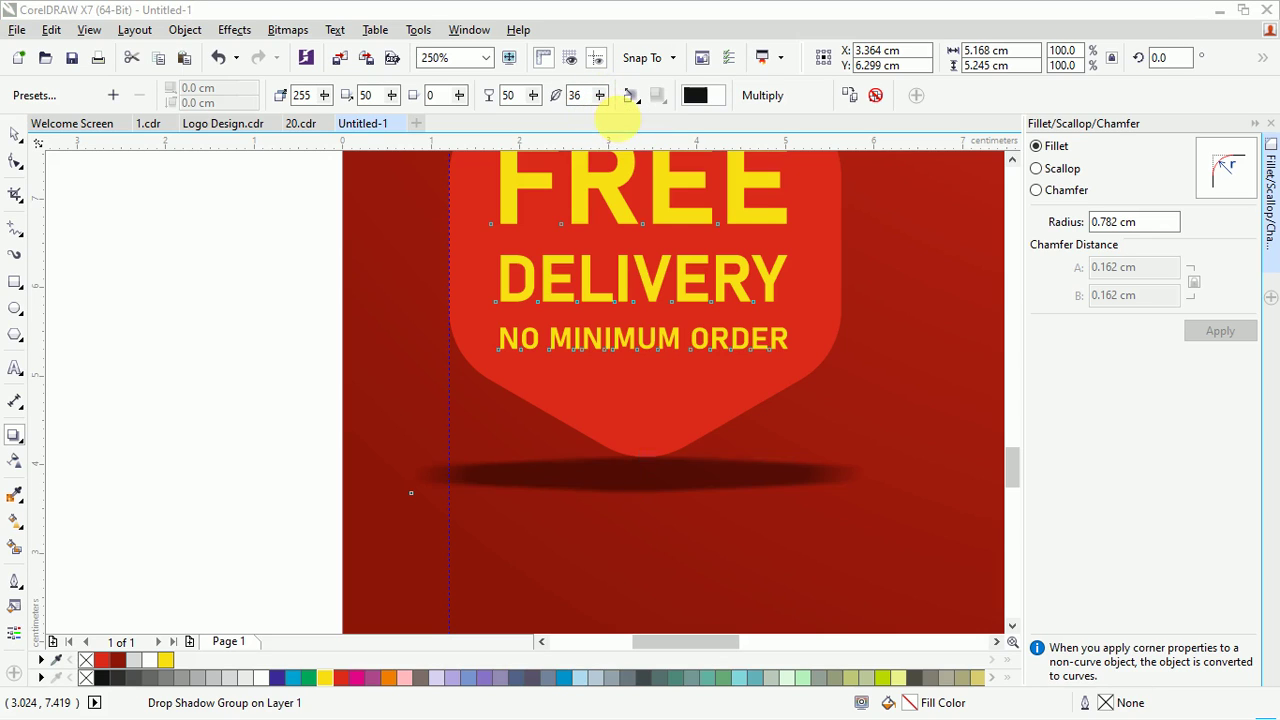
{"action": "left_click", "coordinate": [600, 95]}
{"action": "left_click_drag", "start_coordinate": [598, 120], "coordinate": [626, 119]}
{"action": "scroll", "coordinate": [488, 440], "scroll_direction": "down", "scroll_amount": 3}
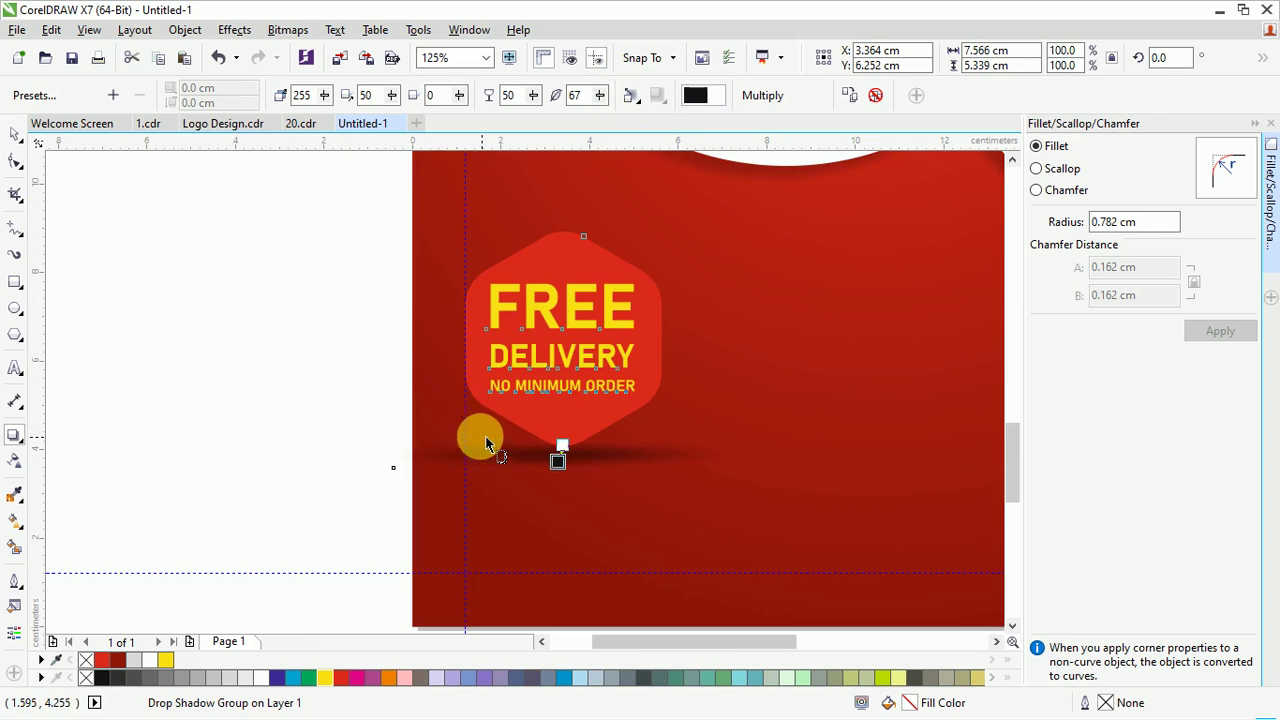
Shift the badge with its shadow about 0.5 cm to the right, away from the flyer's left margin guide
{"action": "key", "text": "space"}
{"action": "left_click", "coordinate": [565, 385]}
{"action": "scroll", "coordinate": [571, 414], "scroll_direction": "down", "scroll_amount": 3}
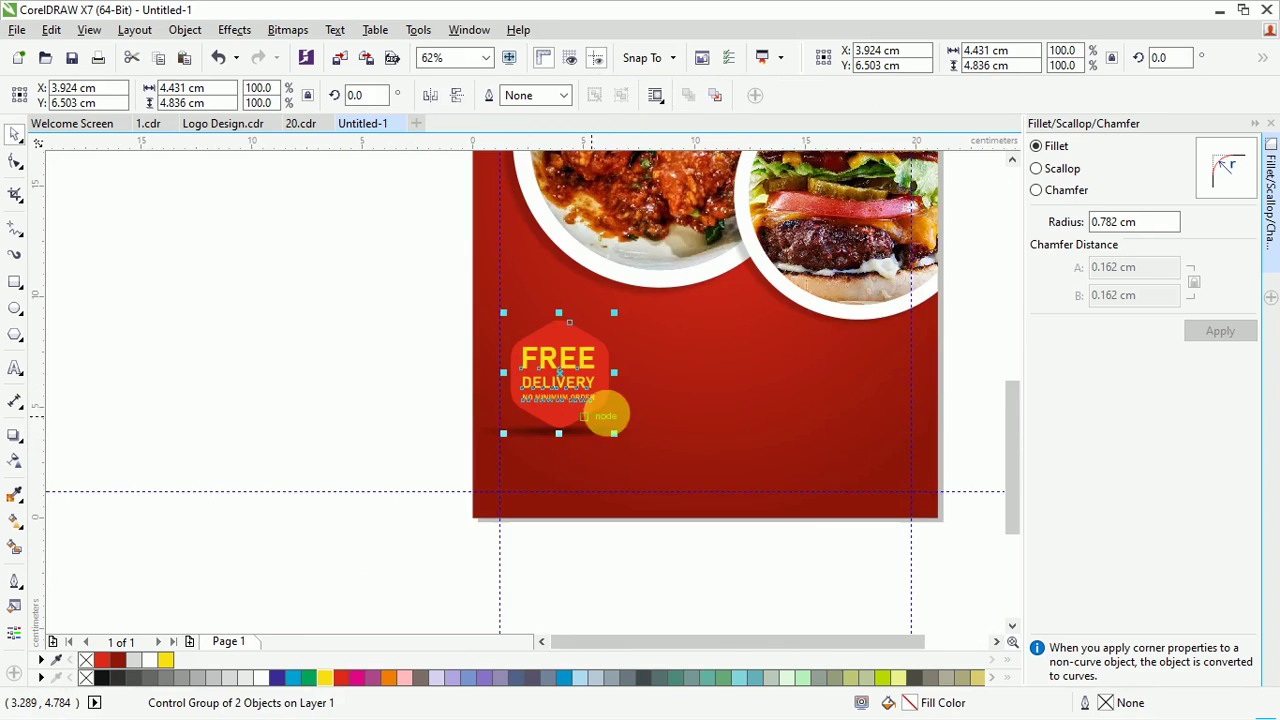
{"action": "left_click", "coordinate": [266, 420]}
Add 24 pt text below the burger photo reading CALL TO ORDER, with the order phone number on a second line
{"action": "key", "text": "F8"}
{"action": "scroll", "coordinate": [657, 366], "scroll_direction": "up", "scroll_amount": 3}
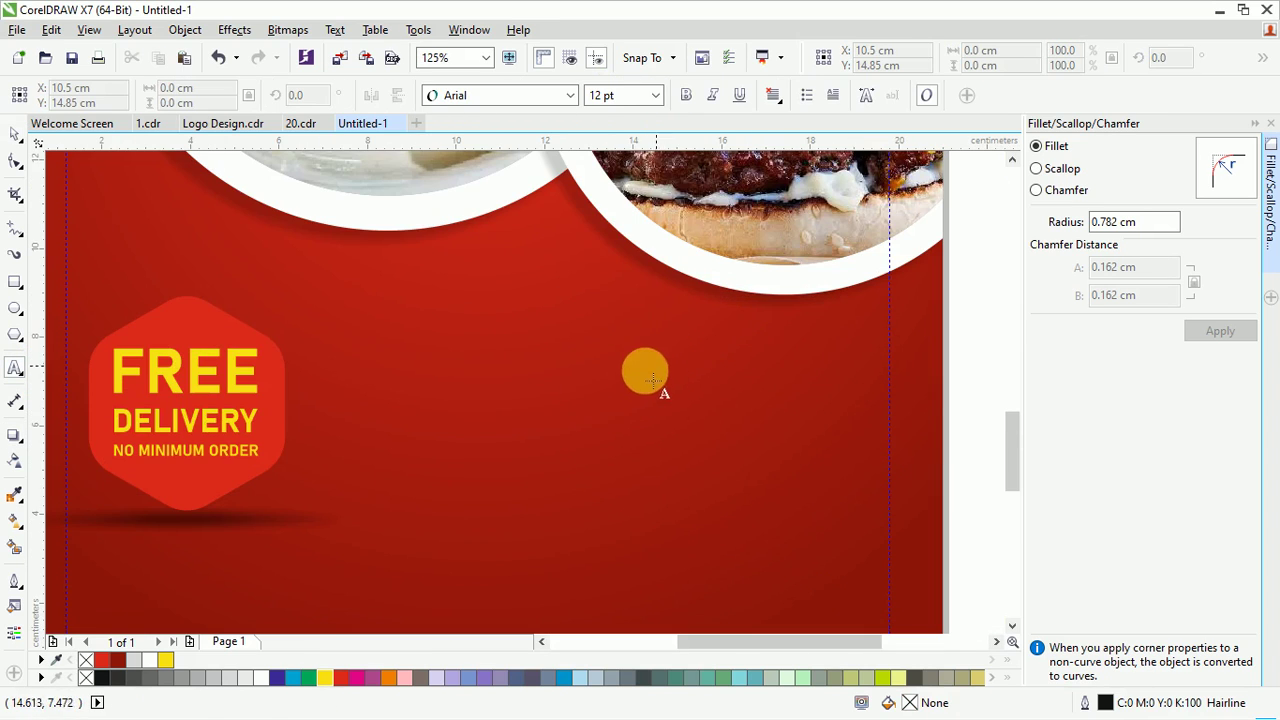
{"action": "left_click", "coordinate": [630, 366]}
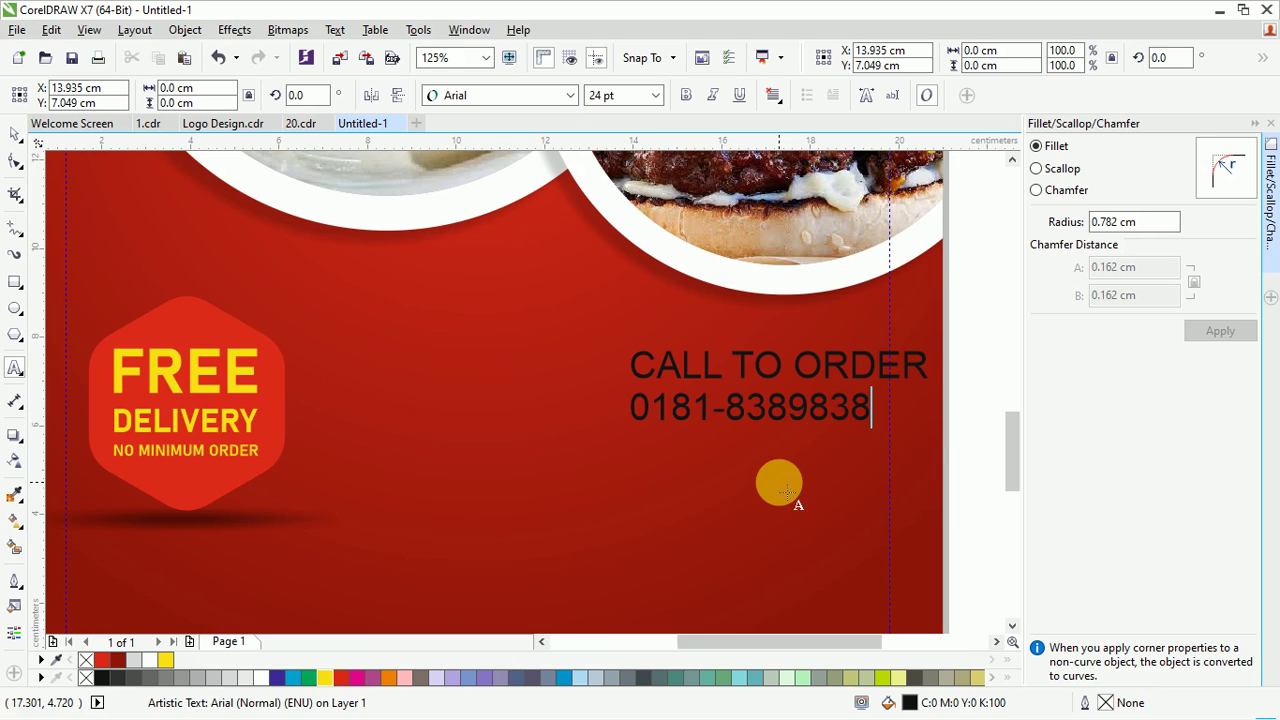
{"action": "key", "text": "ctrl+space"}
Set the phone number line's font size to 36 pt
{"action": "double_click", "coordinate": [673, 402]}
{"action": "left_click_drag", "start_coordinate": [670, 405], "coordinate": [410, 400]}
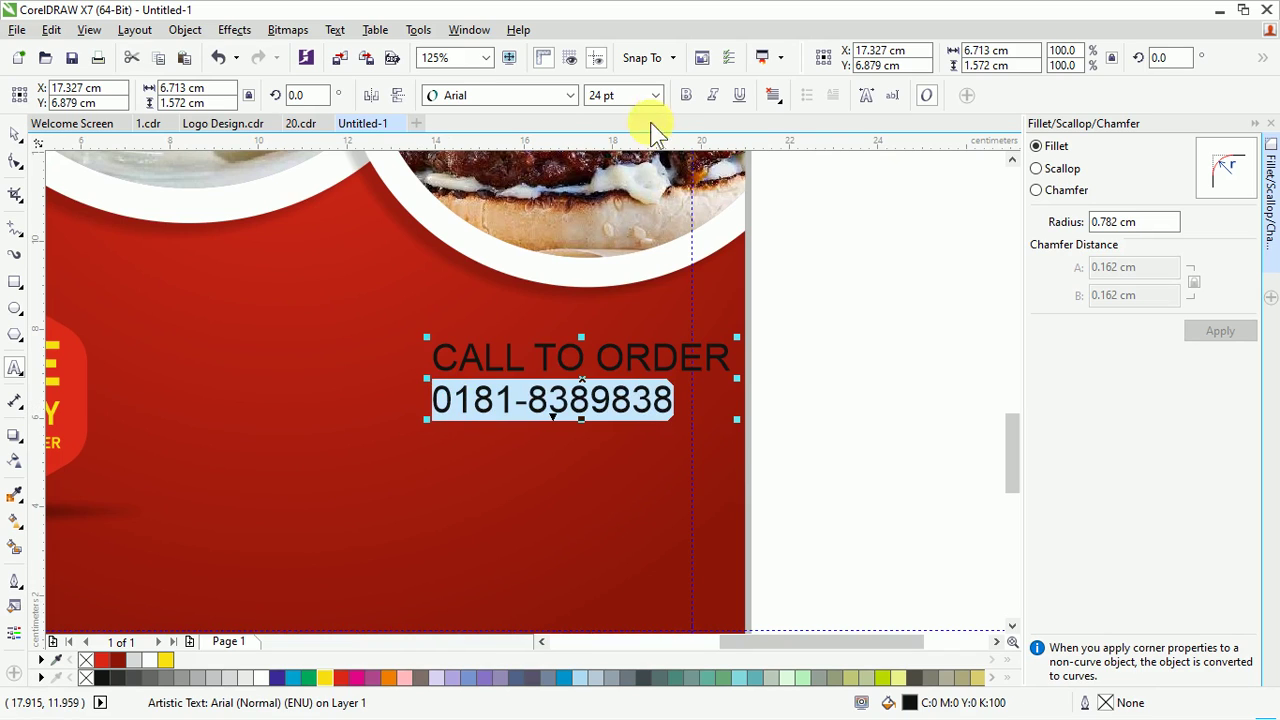
{"action": "left_click", "coordinate": [656, 95]}
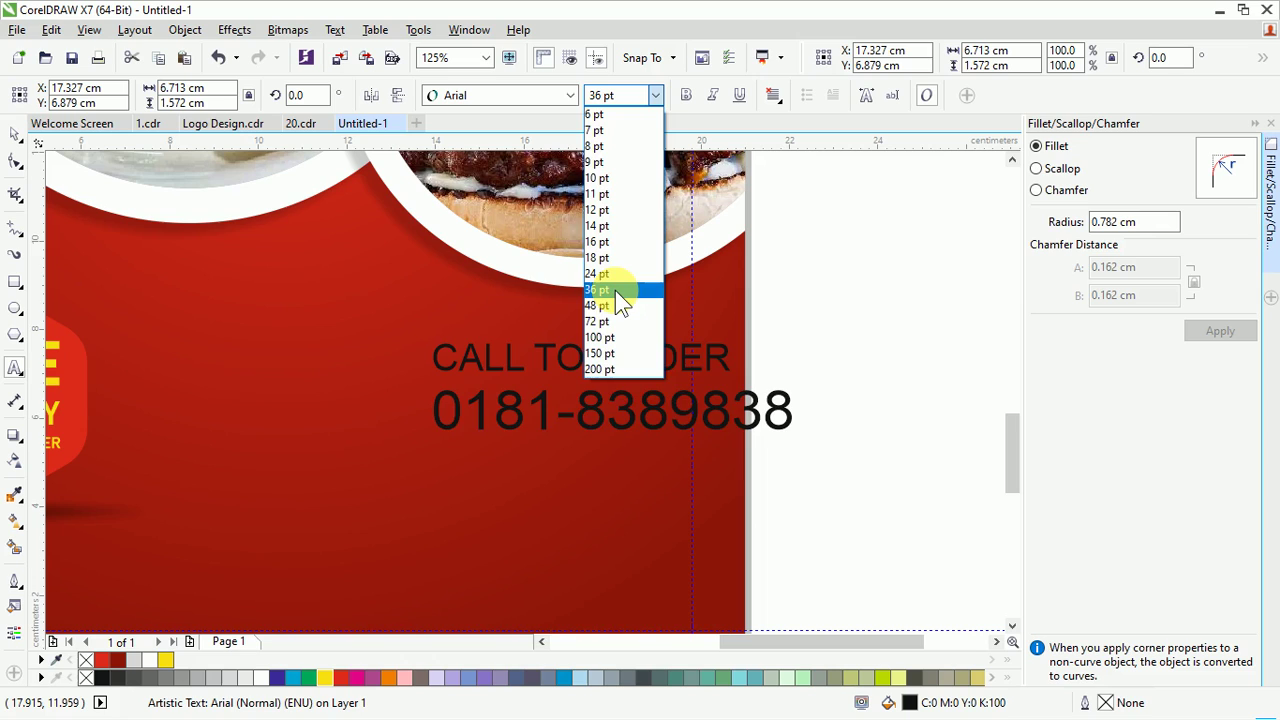
{"action": "left_click", "coordinate": [597, 290]}
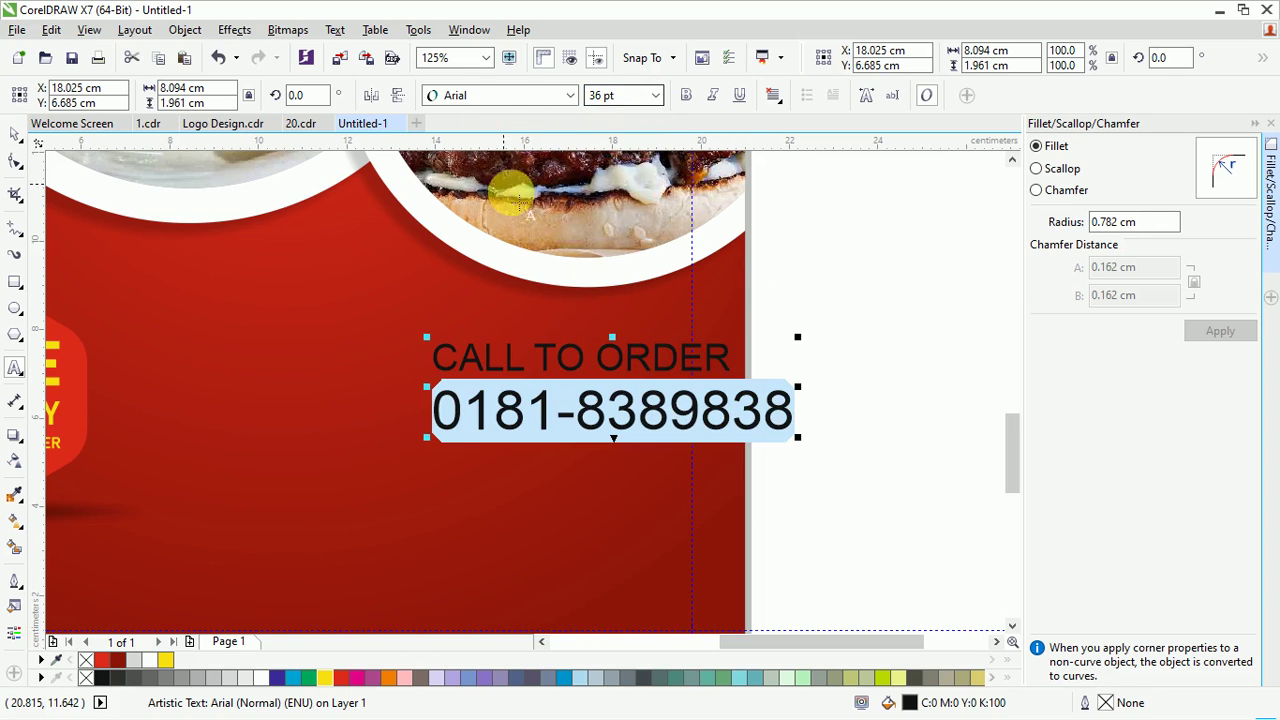
Break the artistic text apart into separate CALL TO ORDER and phone number lines
{"action": "left_click", "coordinate": [594, 343]}
{"action": "right_click", "coordinate": [620, 370]}
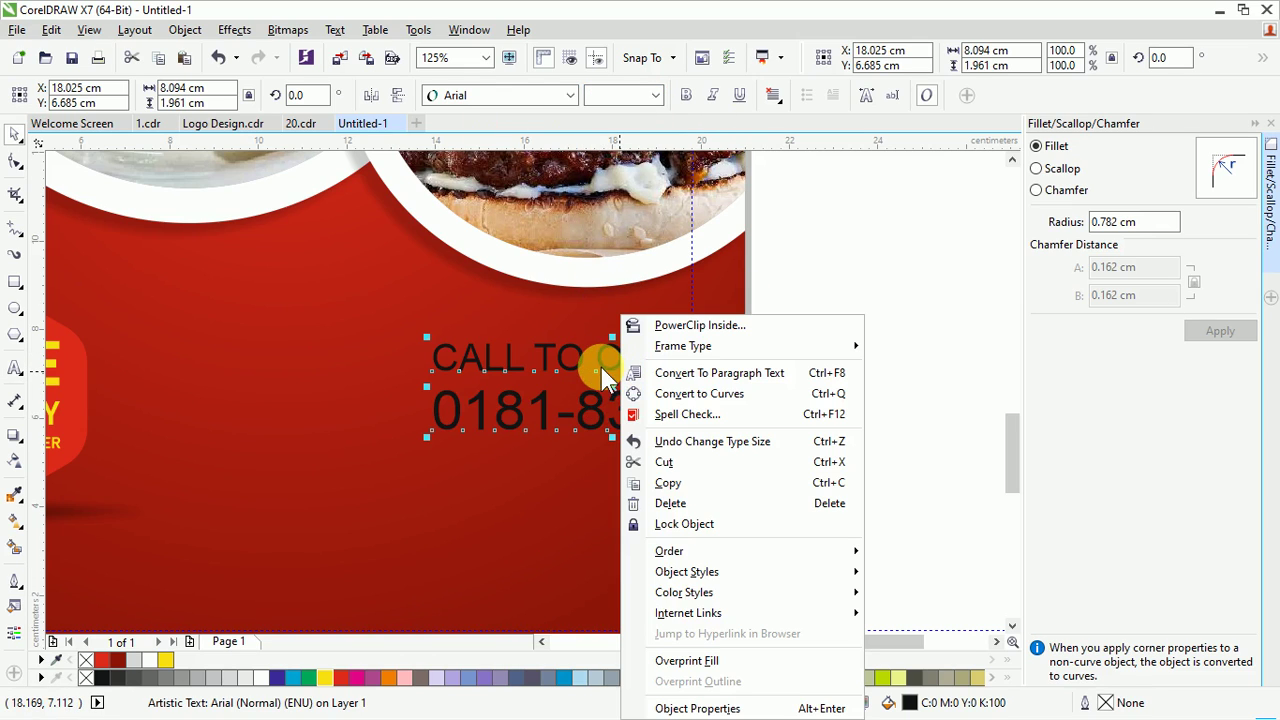
{"action": "left_click", "coordinate": [600, 366]}
{"action": "left_click", "coordinate": [185, 30]}
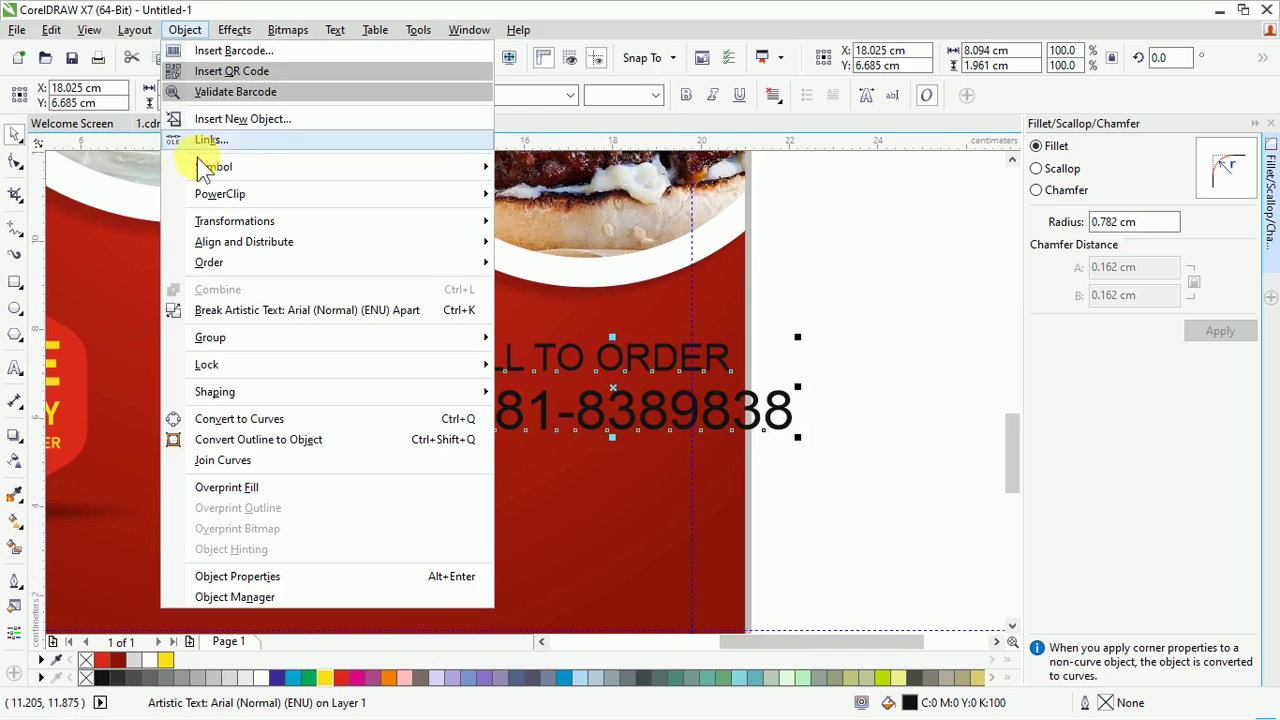
{"action": "left_click", "coordinate": [242, 309]}
Set both the CALL TO ORDER and phone number lines to the Bahnschrift font
{"action": "left_click_drag", "start_coordinate": [741, 337], "coordinate": [420, 450]}
{"action": "left_click", "coordinate": [515, 95]}
{"action": "left_click", "coordinate": [511, 137]}
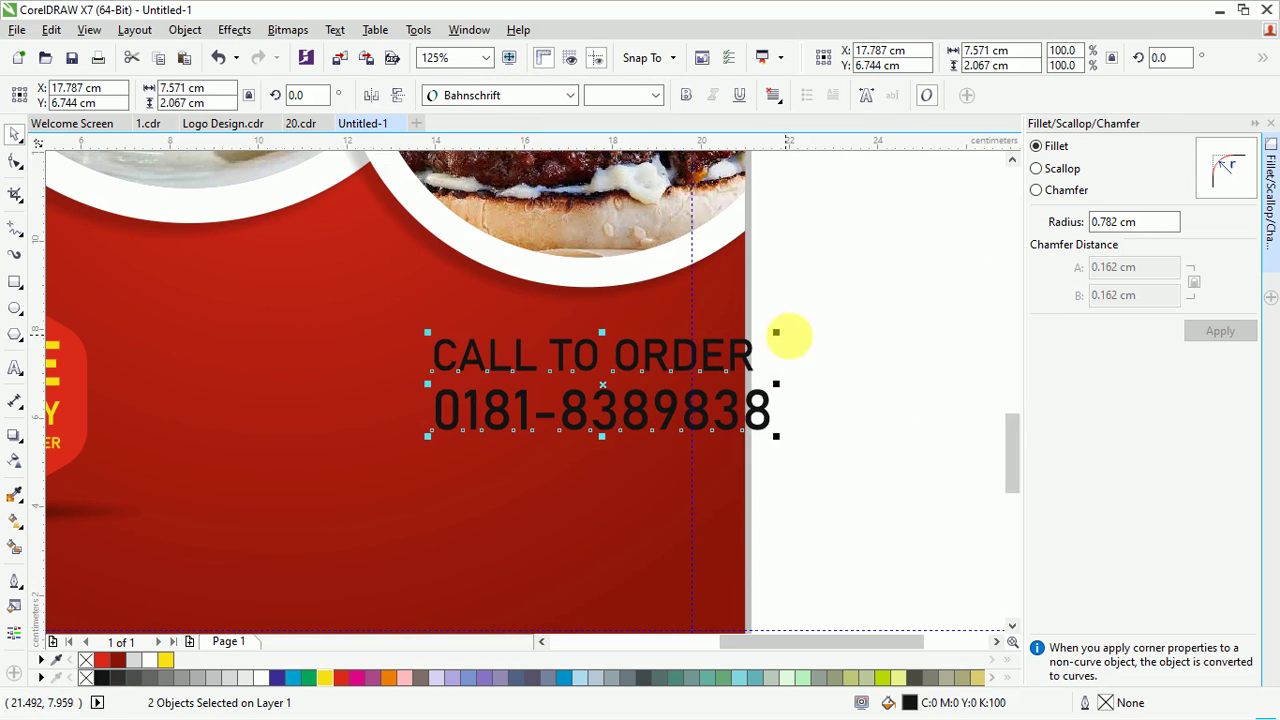
Enlarge the CALL TO ORDER line to about 30 pt and make it bold, matching the phone number's width
{"action": "left_click", "coordinate": [745, 356]}
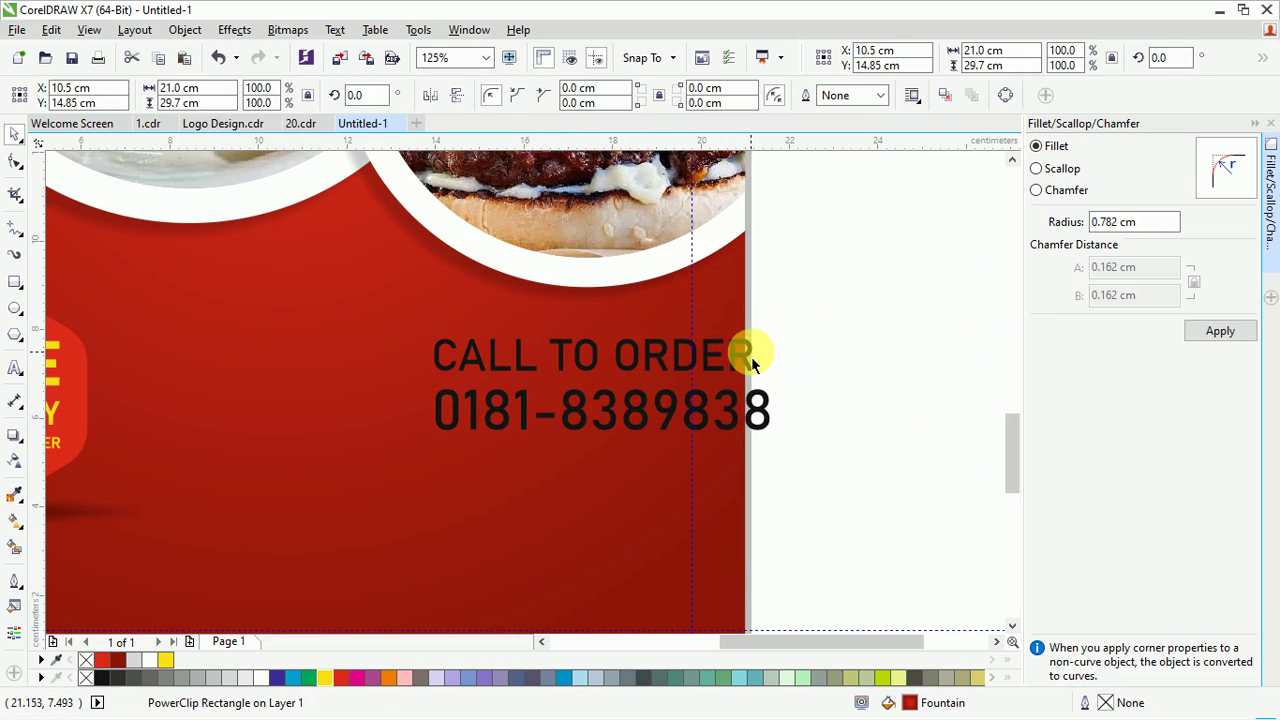
{"action": "left_click", "coordinate": [752, 356]}
{"action": "left_click_drag", "start_coordinate": [762, 352], "coordinate": [776, 300]}
{"action": "left_click", "coordinate": [687, 95]}
{"action": "left_click", "coordinate": [842, 307]}
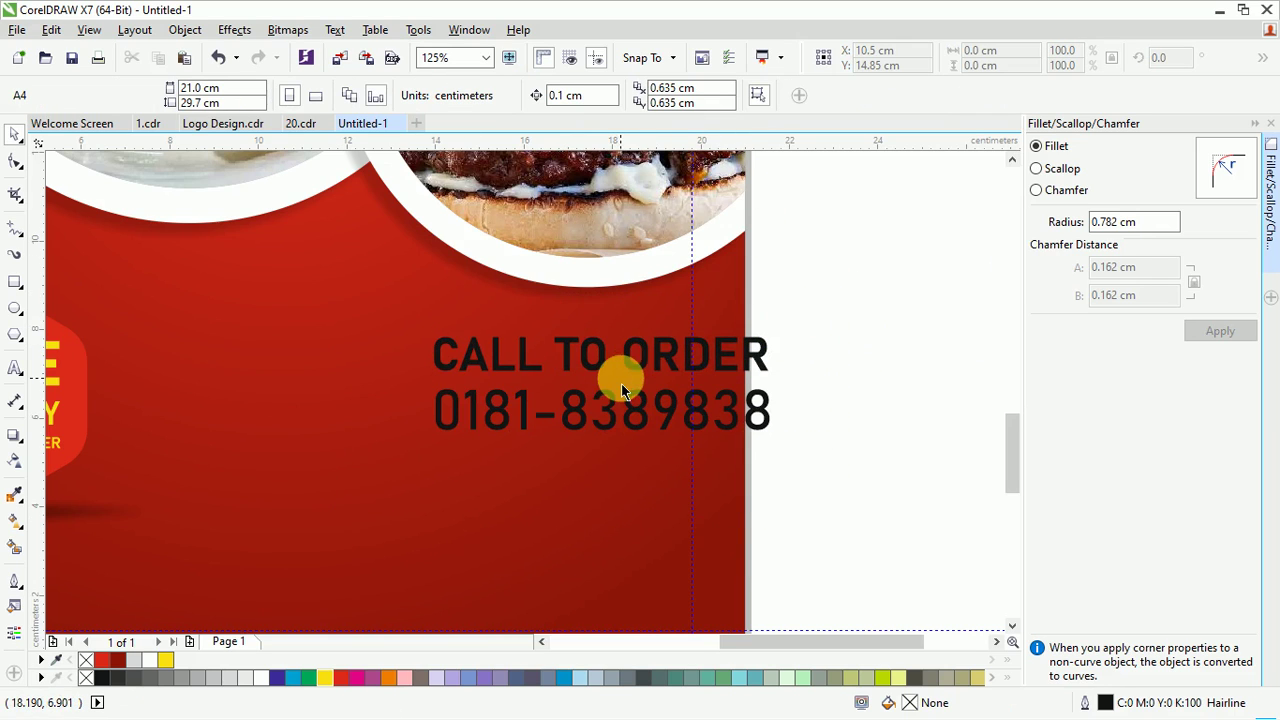
Color the CALL TO ORDER line yellow and the phone number white
{"action": "left_click", "coordinate": [639, 369]}
{"action": "left_click", "coordinate": [324, 677]}
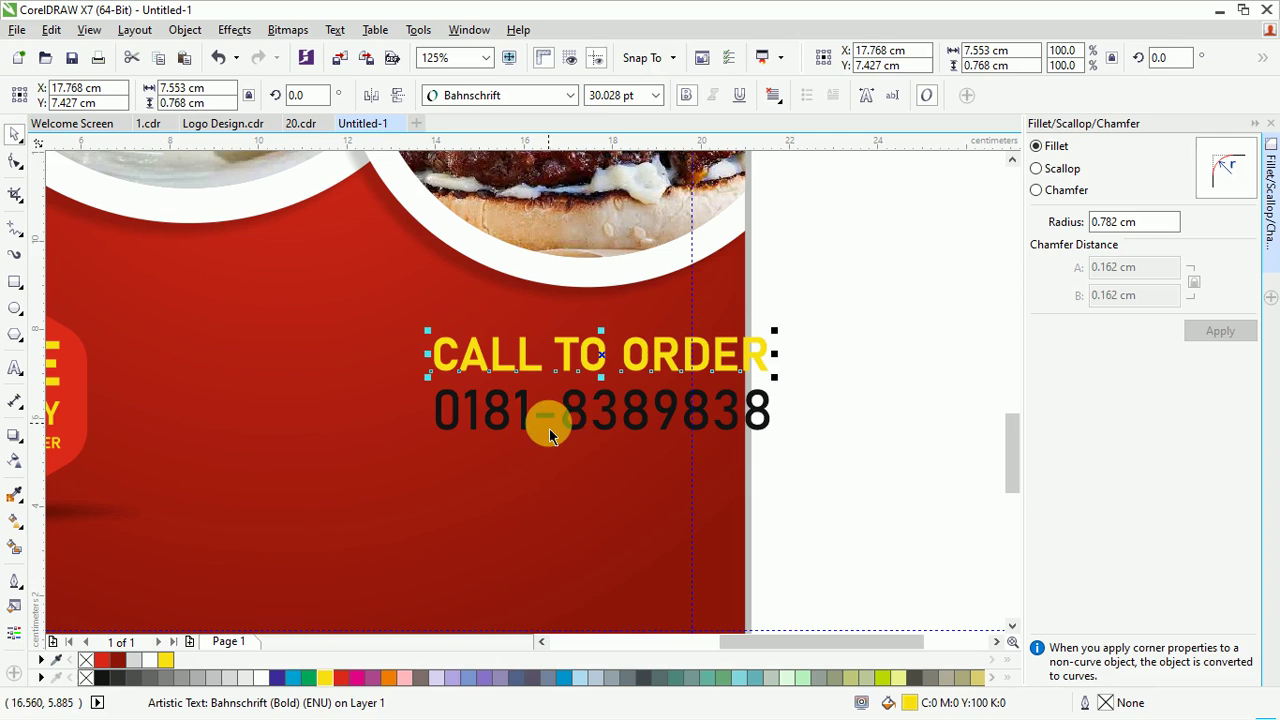
{"action": "left_click", "coordinate": [566, 410]}
{"action": "left_click", "coordinate": [262, 678]}
Group the CALL TO ORDER line and the phone number into one object
{"action": "left_click_drag", "start_coordinate": [880, 286], "coordinate": [302, 490]}
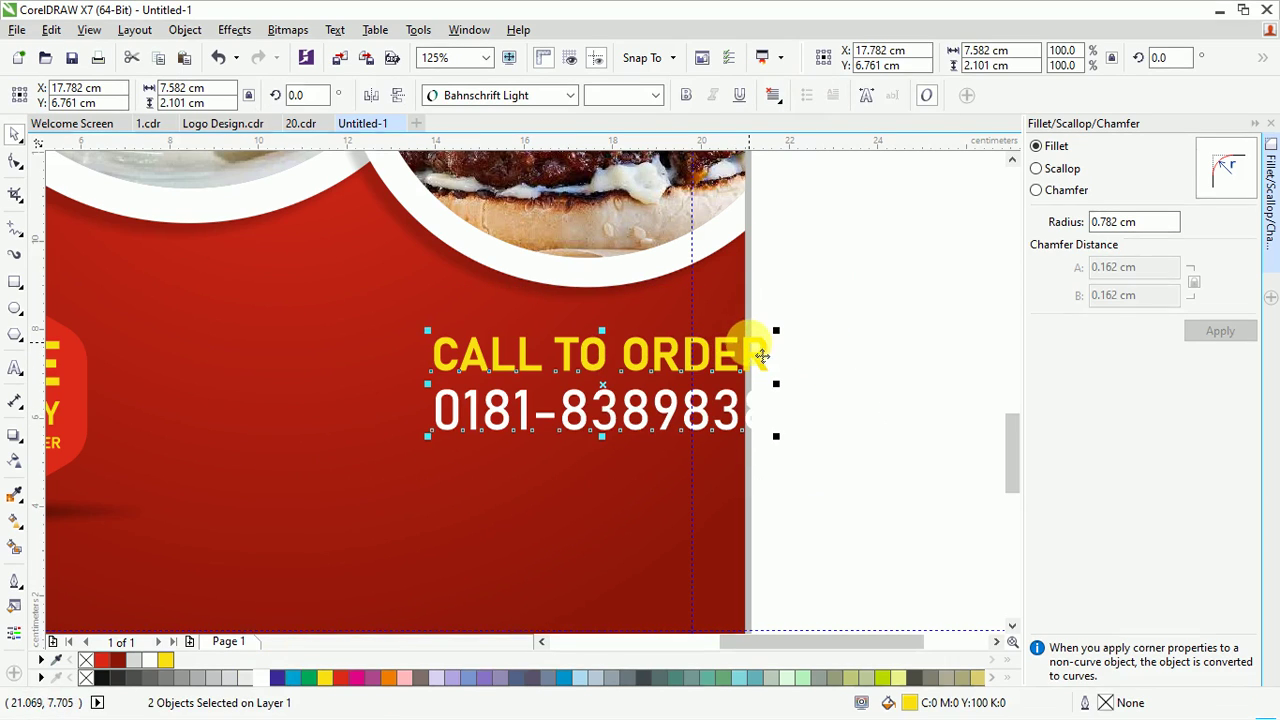
{"action": "right_click", "coordinate": [753, 340]}
{"action": "left_click", "coordinate": [826, 400]}
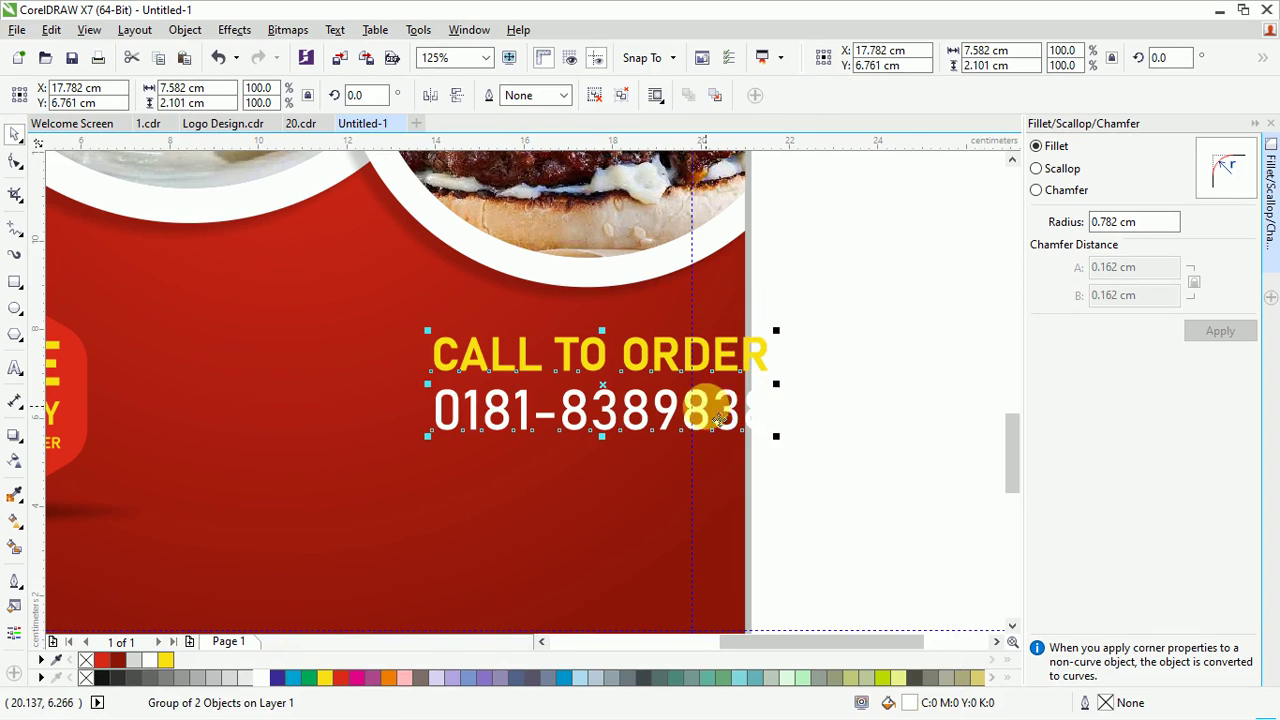
Align the CALL TO ORDER group to the right margin and centre it vertically with the FREE DELIVERY badge
{"action": "left_click_drag", "start_coordinate": [706, 408], "coordinate": [889, 378]}
{"action": "left_click", "coordinate": [756, 474], "text": "shift"}
{"action": "key", "text": "r"}
{"action": "key", "text": "ctrl+g"}
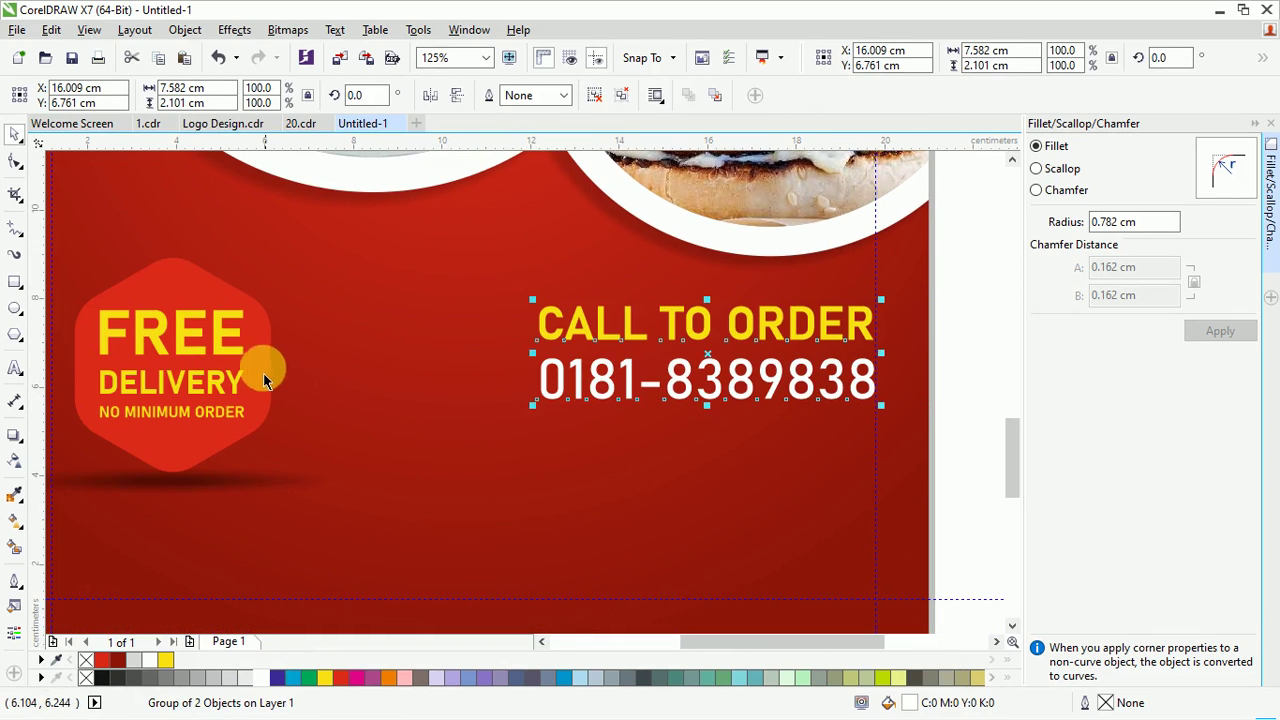
{"action": "left_click", "coordinate": [243, 363], "text": "shift"}
{"action": "scroll", "coordinate": [249, 386], "scroll_direction": "down", "scroll_amount": 2}
{"action": "left_click", "coordinate": [613, 390]}
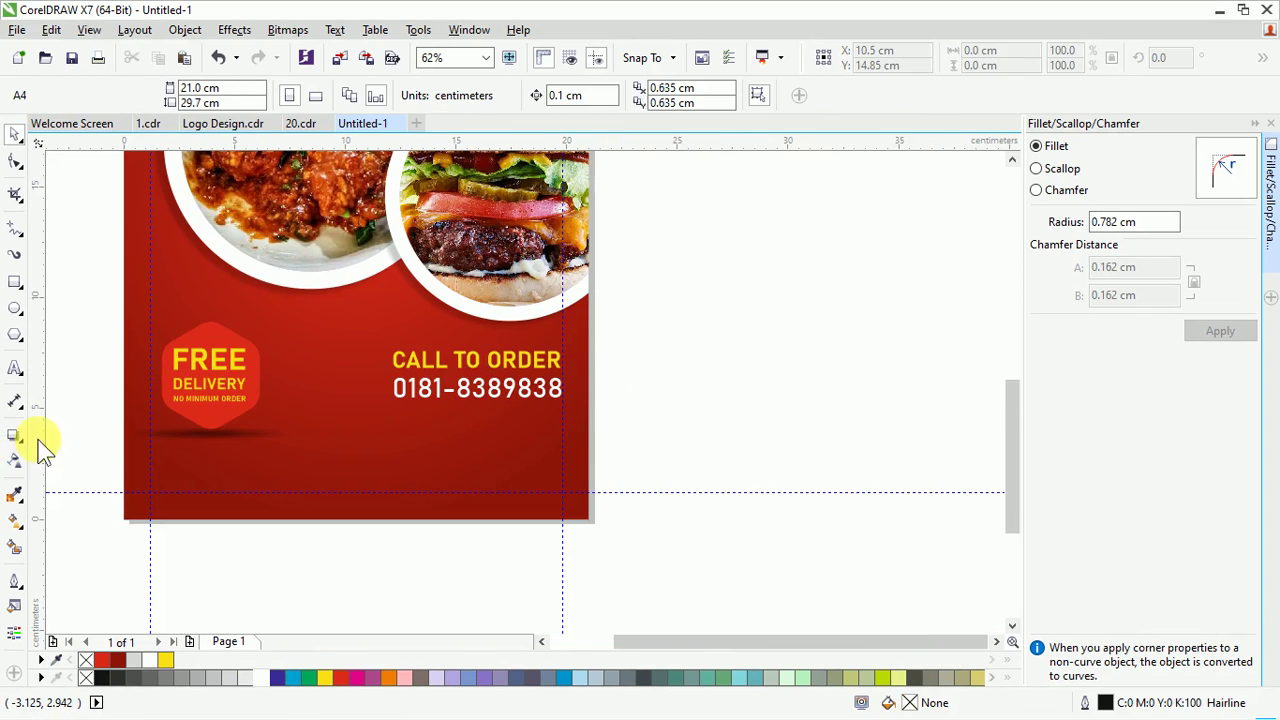
{"action": "left_click", "coordinate": [15, 367]}
{"action": "scroll", "coordinate": [308, 455], "scroll_direction": "up", "scroll_amount": 2}
{"action": "left_click", "coordinate": [308, 453]}
{"action": "left_click_drag", "start_coordinate": [308, 453], "coordinate": [620, 449]}
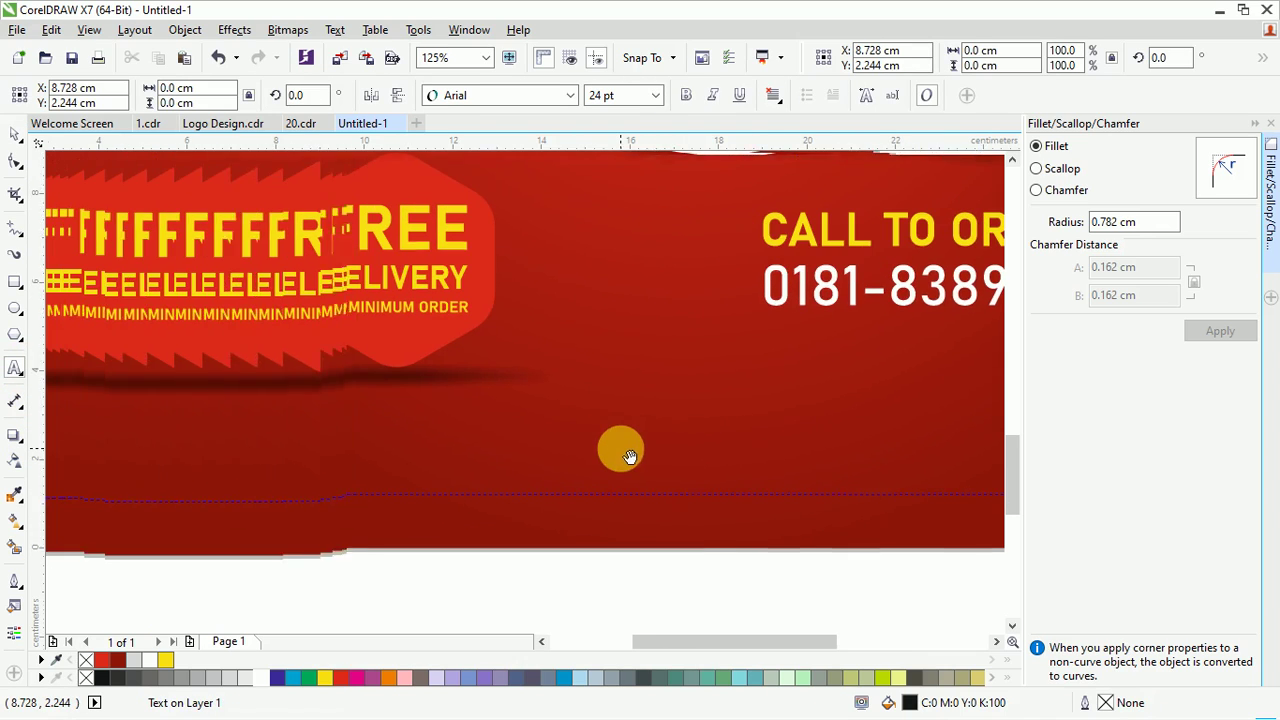
{"action": "type", "text": "WWW."}
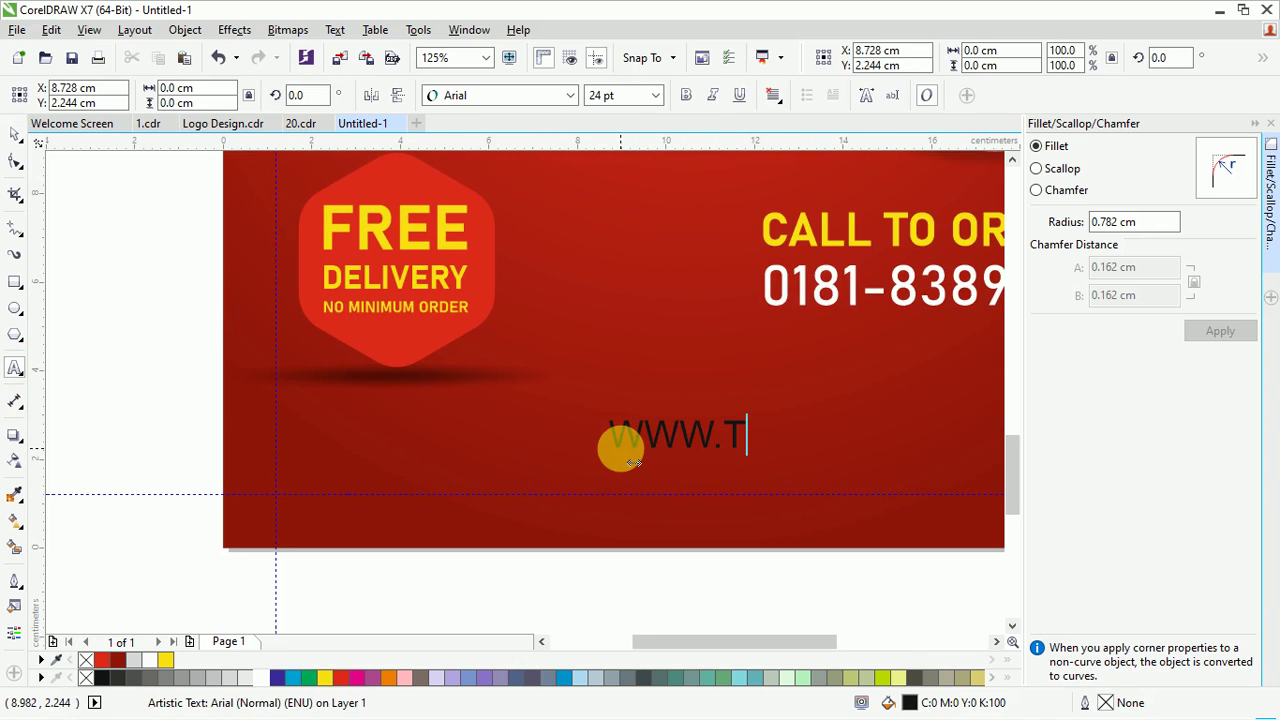
{"action": "double_click", "coordinate": [621, 450]}
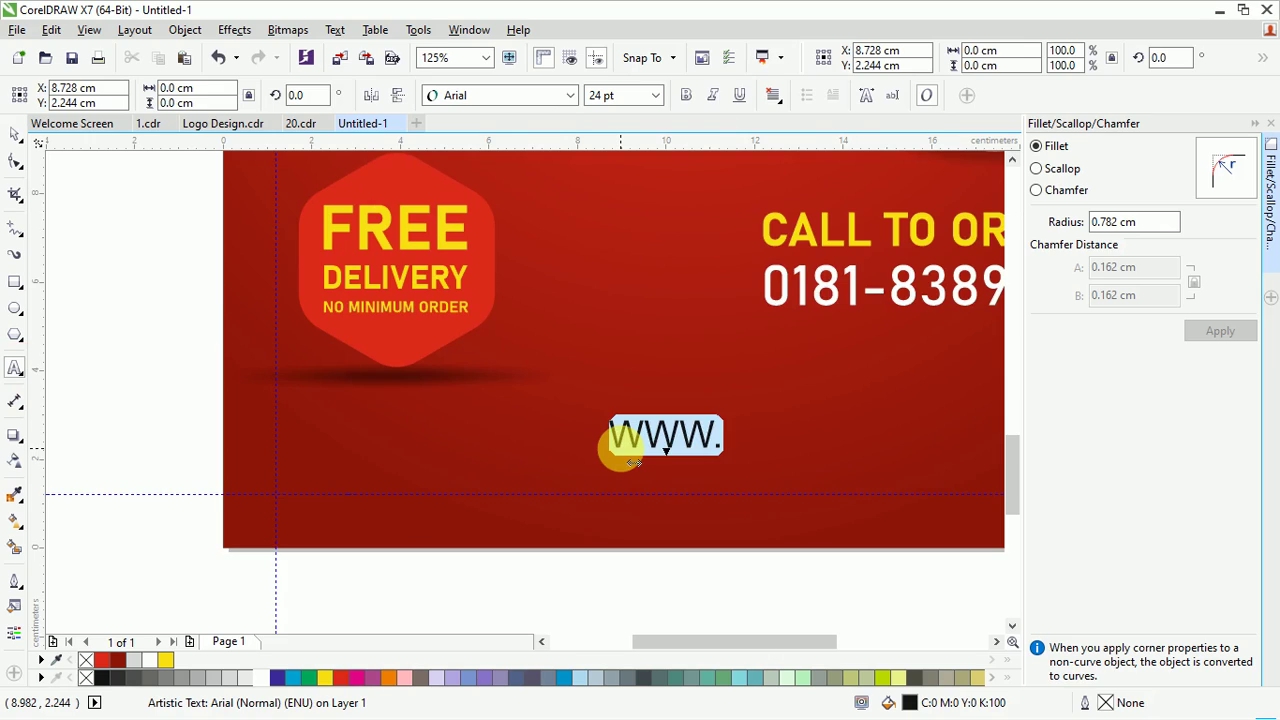
{"action": "type", "text": "www"}
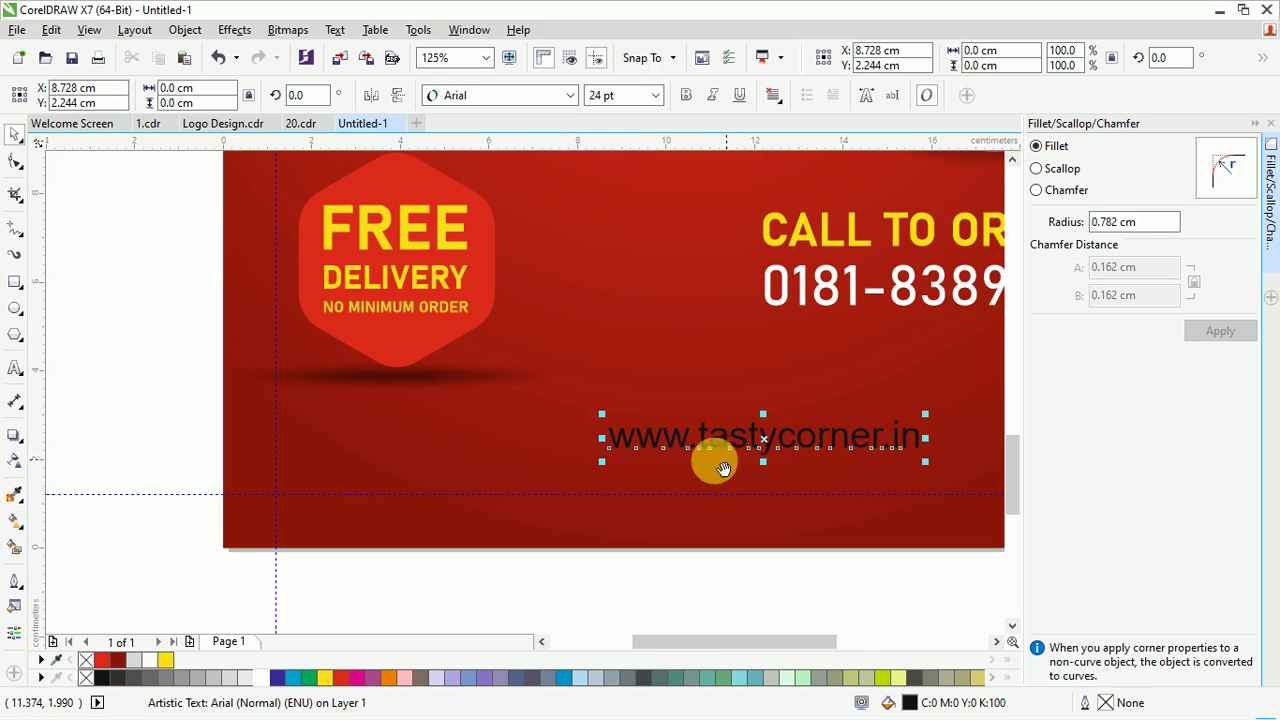
Set the website text to the Bahnschrift font with centre text alignment
{"action": "left_click", "coordinate": [569, 95]}
{"action": "left_click", "coordinate": [510, 140]}
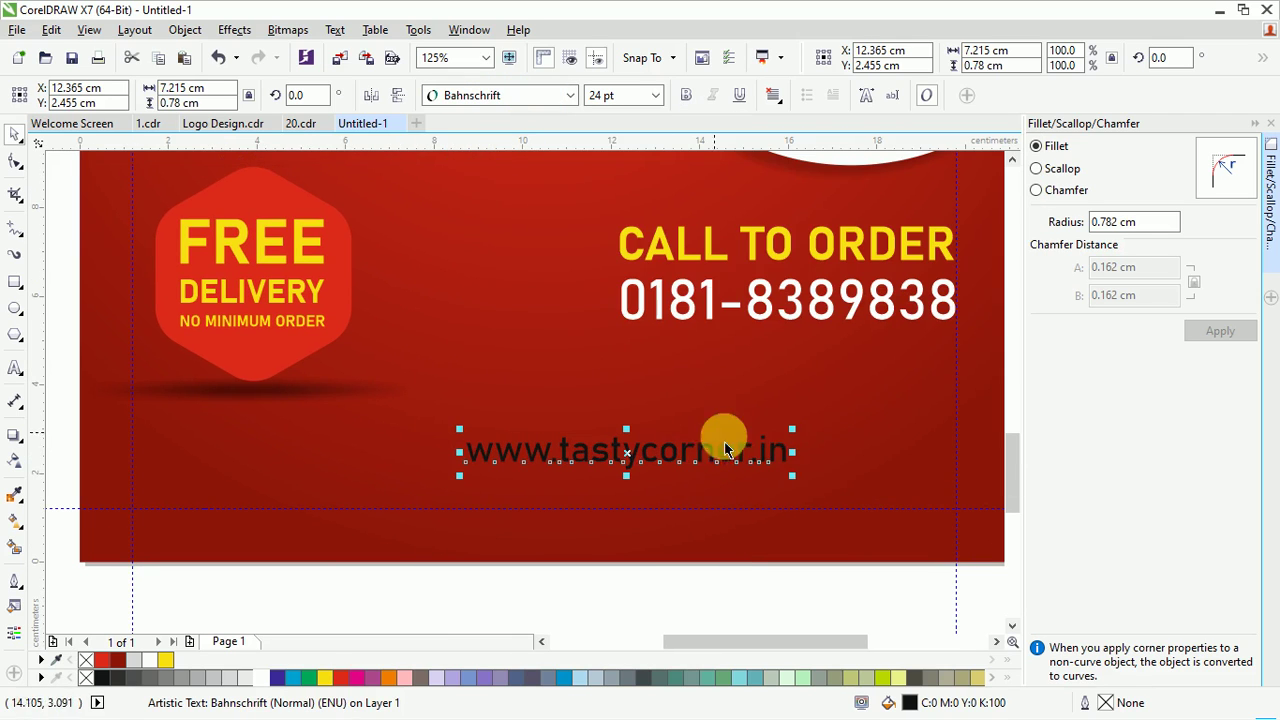
{"action": "left_click", "coordinate": [773, 95]}
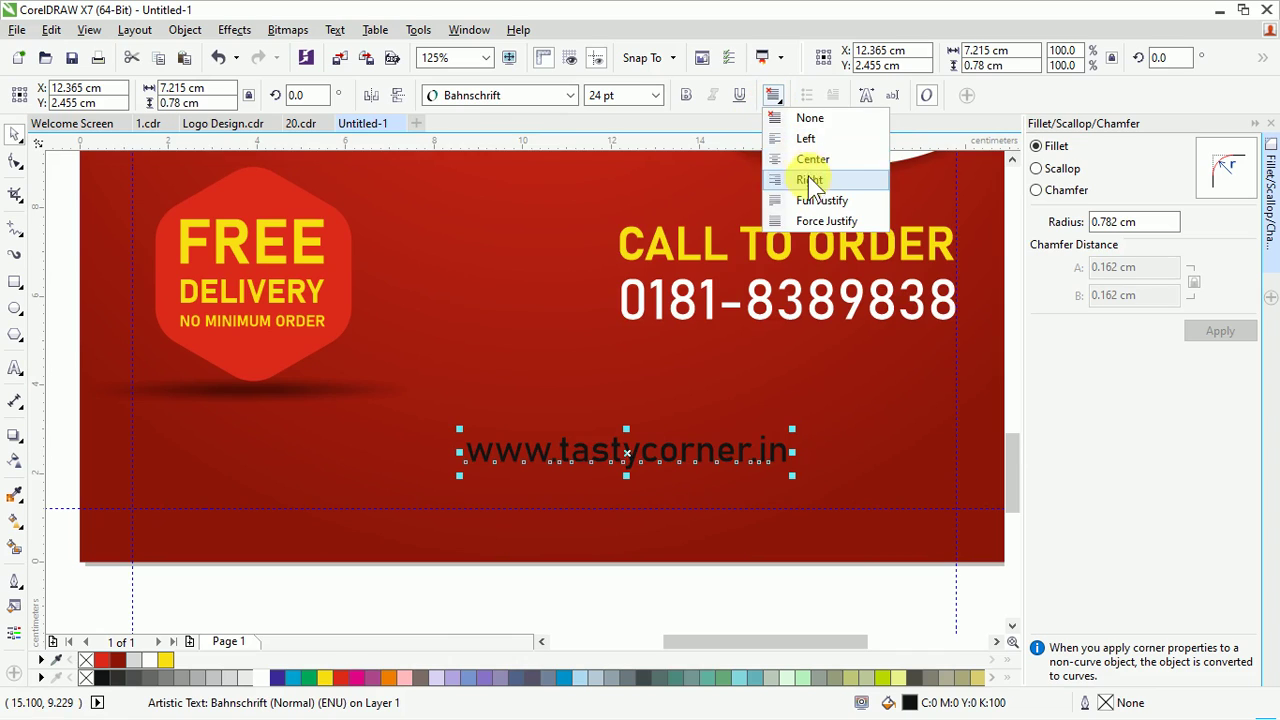
{"action": "left_click", "coordinate": [819, 160]}
Align the website text to the bottom centre of the margin frame and color it white
{"action": "left_click", "coordinate": [626, 388], "text": "shift"}
{"action": "key", "text": "c"}
{"action": "left_click", "coordinate": [626, 390], "text": "shift"}
{"action": "left_click", "coordinate": [626, 388], "text": "shift"}
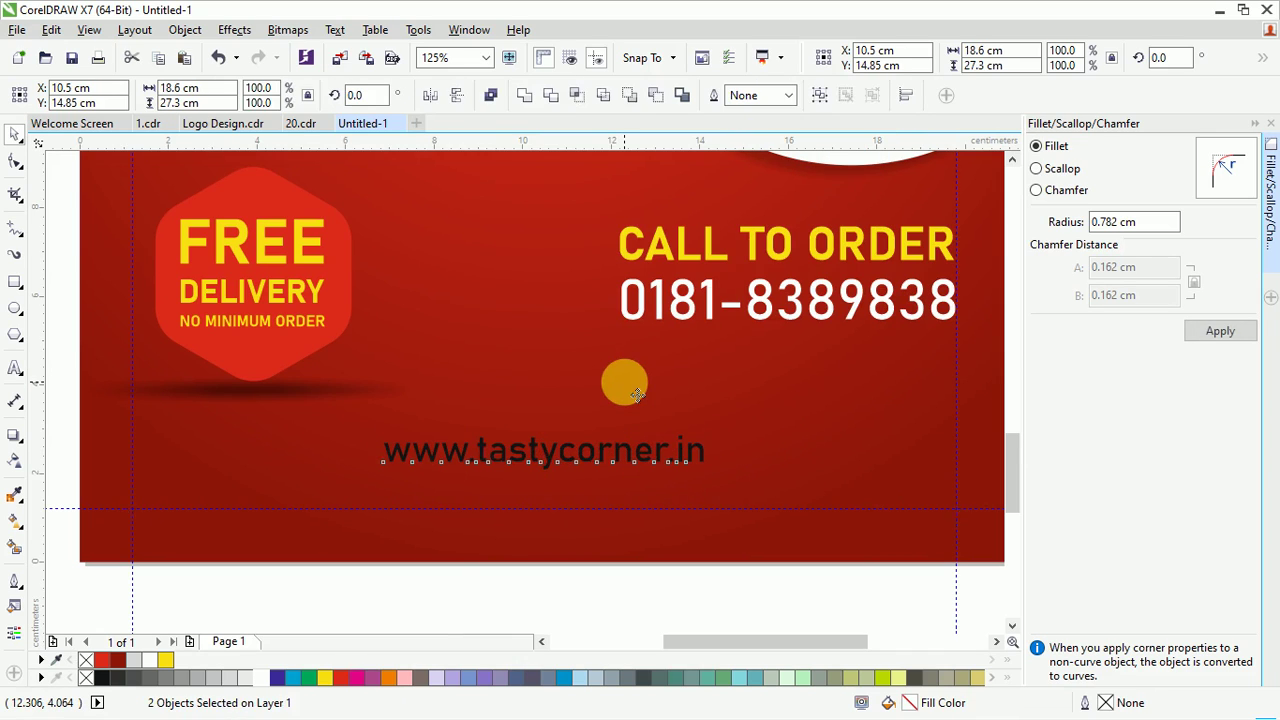
{"action": "key", "text": "b"}
{"action": "left_click", "coordinate": [617, 400], "text": "shift"}
{"action": "left_click", "coordinate": [262, 680]}
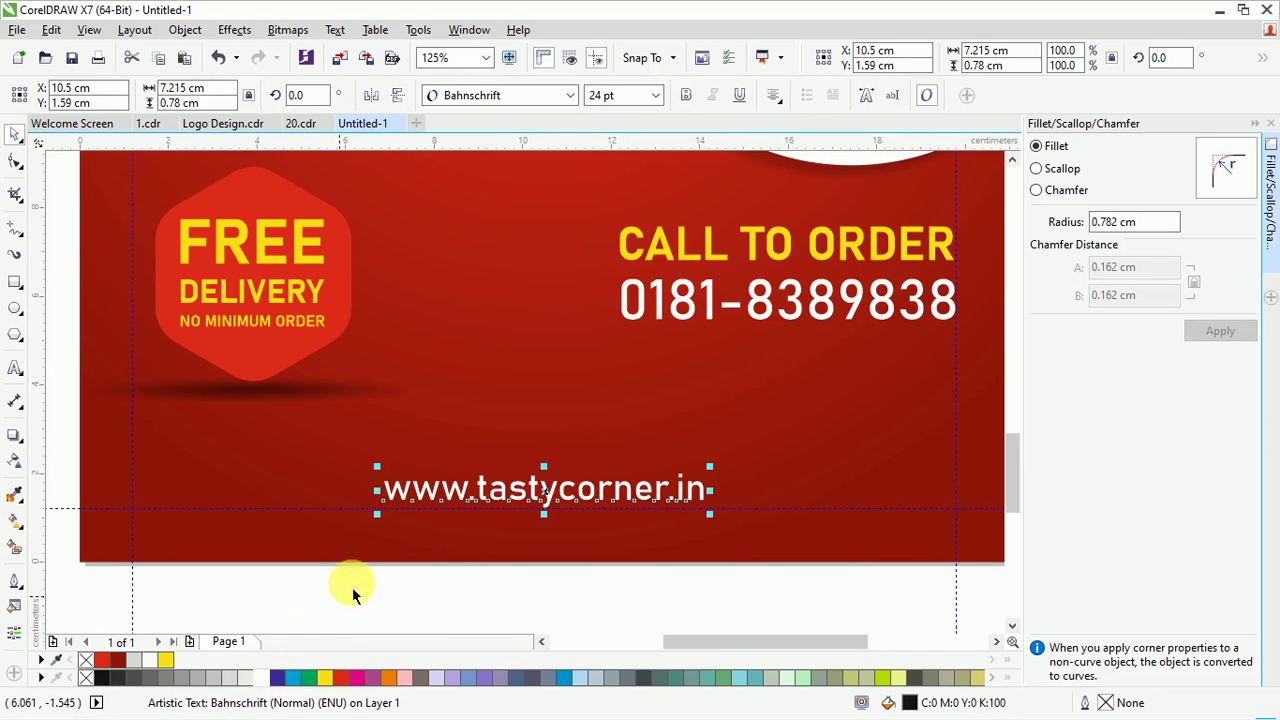
Draw a page-wide strip about 21 x 0.6 cm across the website text, filled red with no outline
{"action": "left_click_drag", "start_coordinate": [369, 561], "coordinate": [406, 460]}
{"action": "left_click", "coordinate": [226, 438]}
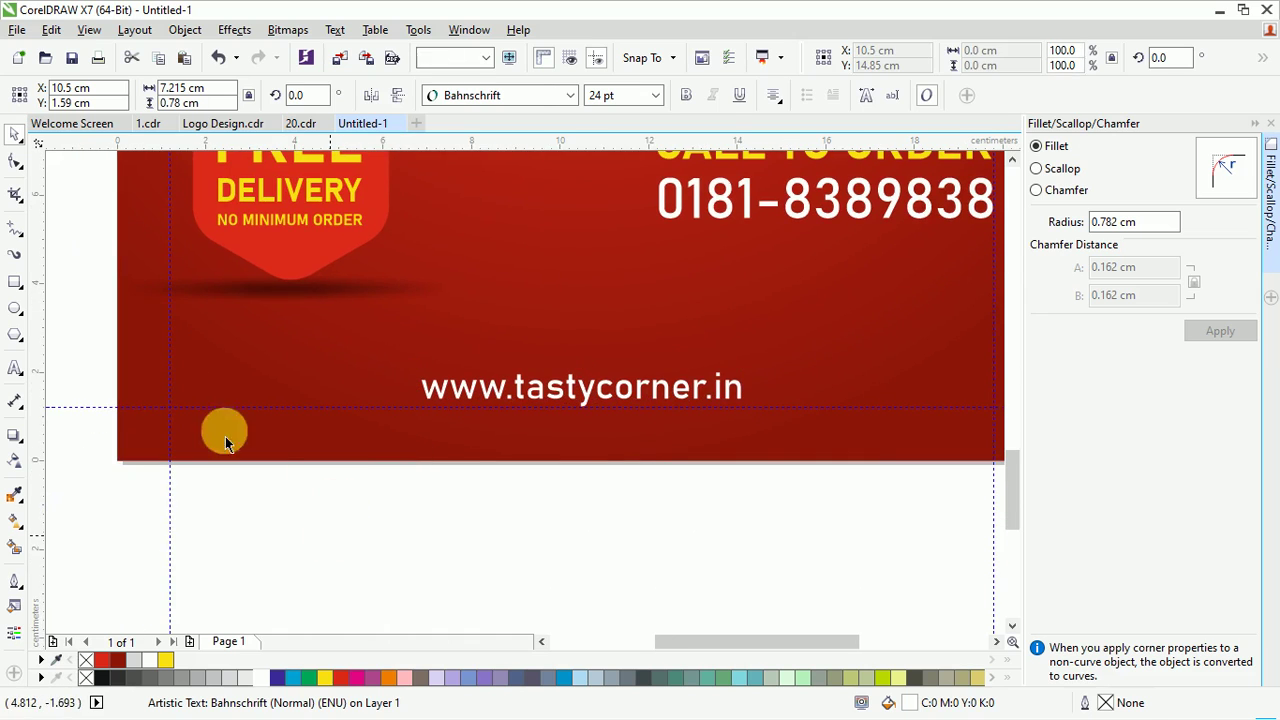
{"action": "left_click", "coordinate": [15, 283]}
{"action": "left_click_drag", "start_coordinate": [243, 371], "coordinate": [162, 451]}
{"action": "scroll", "coordinate": [80, 475], "scroll_direction": "down", "scroll_amount": 1}
{"action": "scroll", "coordinate": [80, 475], "scroll_direction": "left", "scroll_amount": 1}
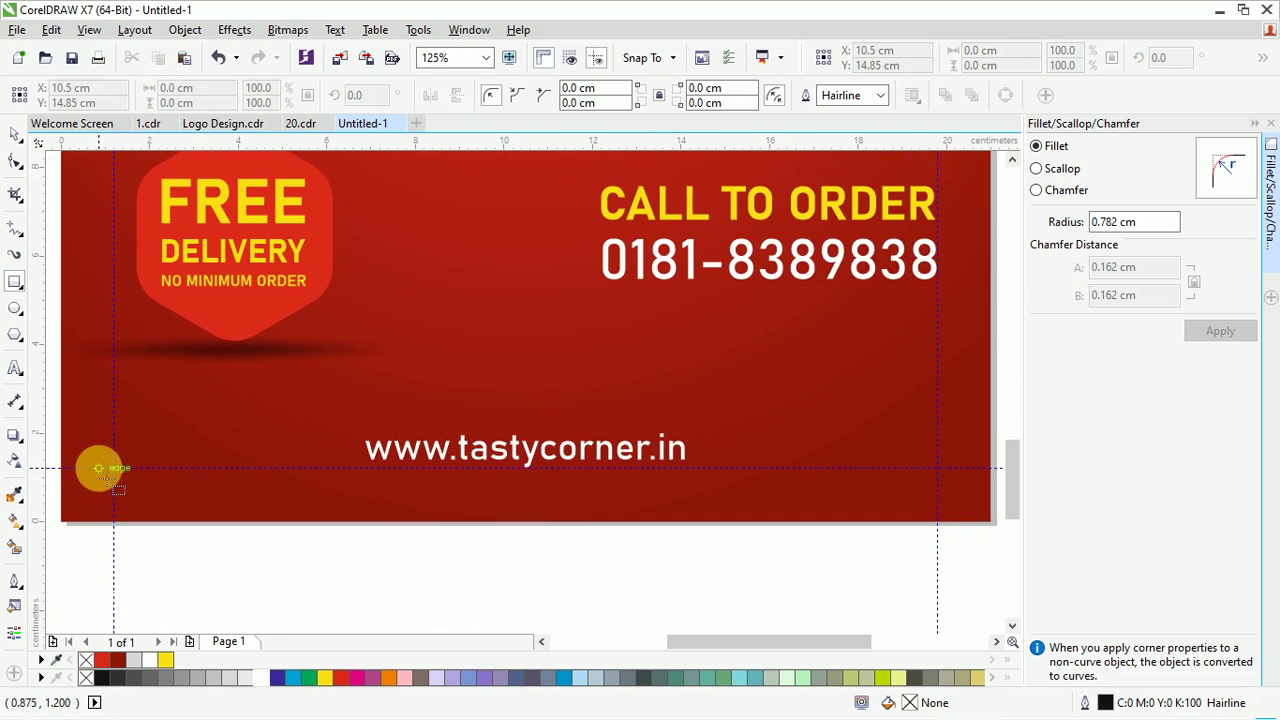
{"action": "left_click_drag", "start_coordinate": [63, 463], "coordinate": [903, 470]}
{"action": "key", "text": "space"}
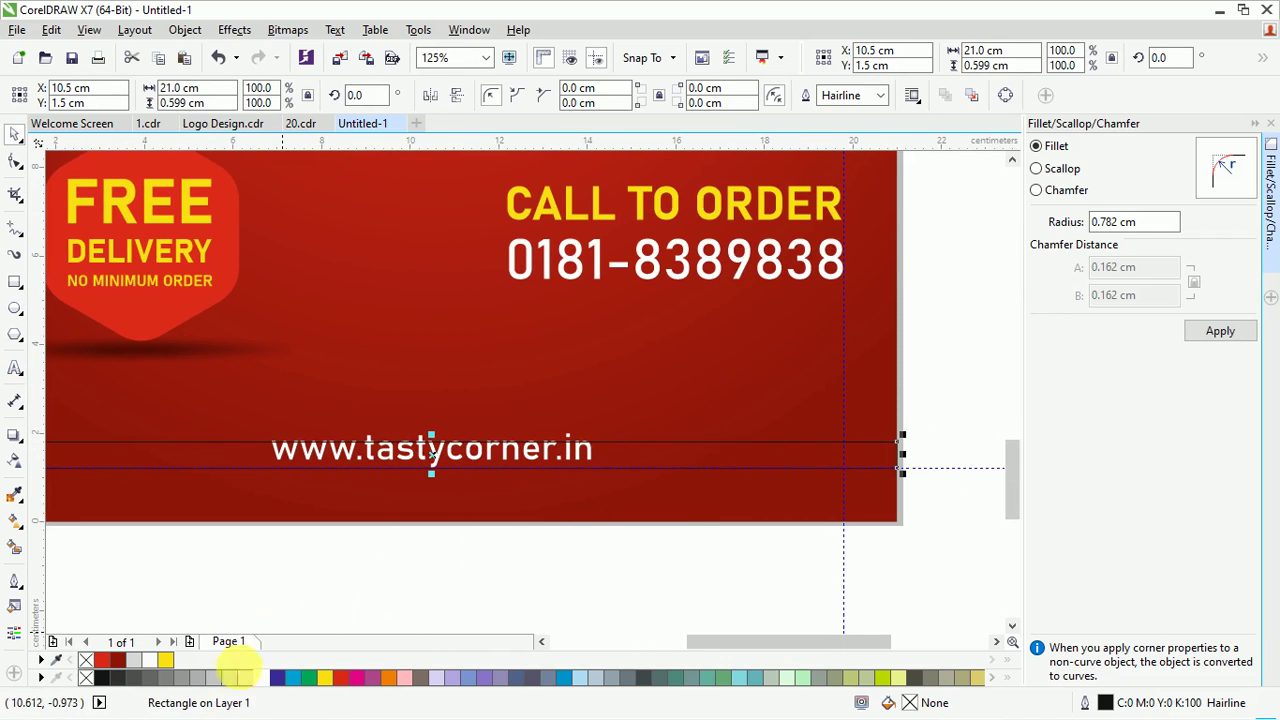
{"action": "left_click", "coordinate": [341, 678]}
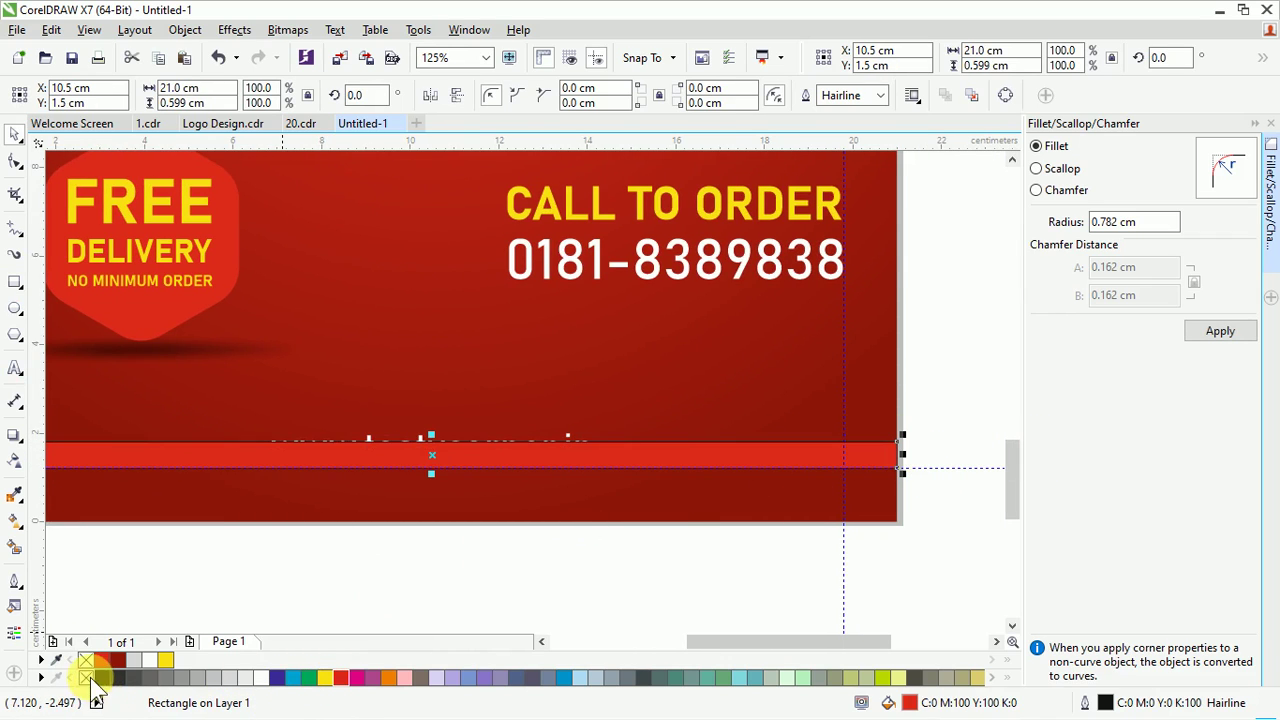
{"action": "right_click", "coordinate": [90, 678]}
Bring the website text in front of the red strip
{"action": "left_click_drag", "start_coordinate": [169, 591], "coordinate": [427, 604]}
{"action": "scroll", "coordinate": [1005, 418], "scroll_direction": "right", "scroll_amount": 1}
{"action": "left_click", "coordinate": [779, 458]}
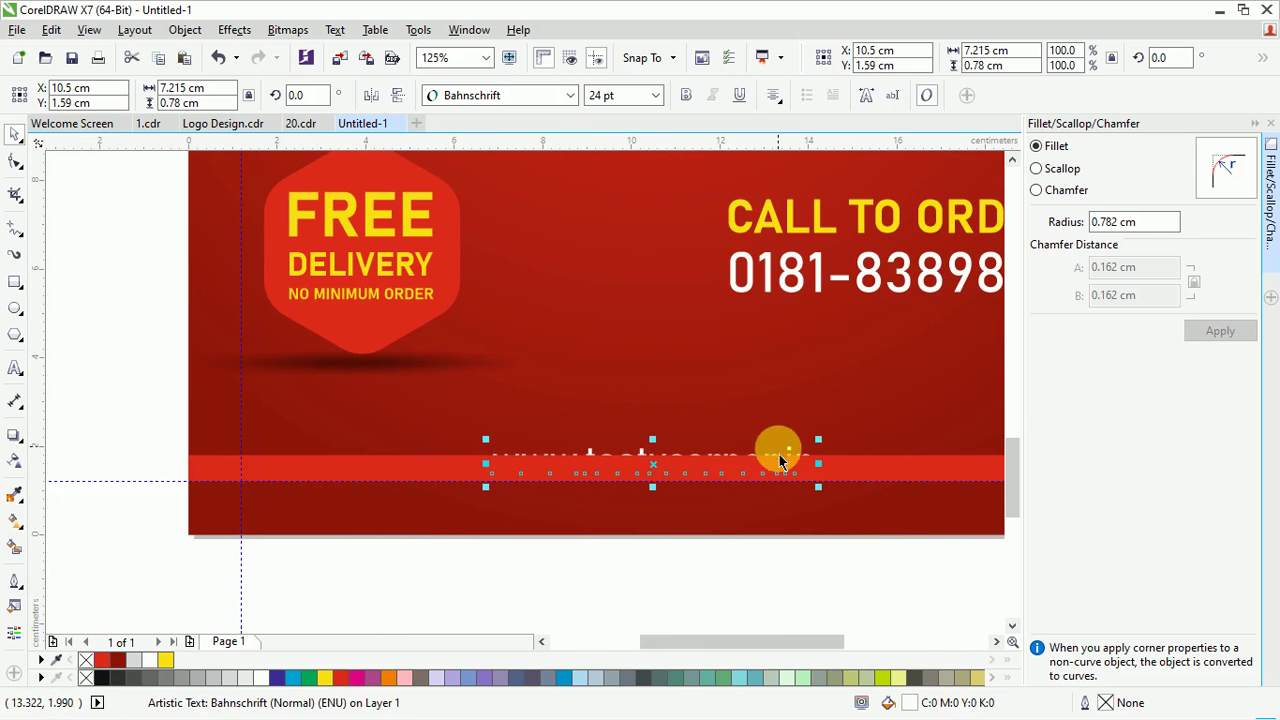
{"action": "right_click", "coordinate": [791, 453]}
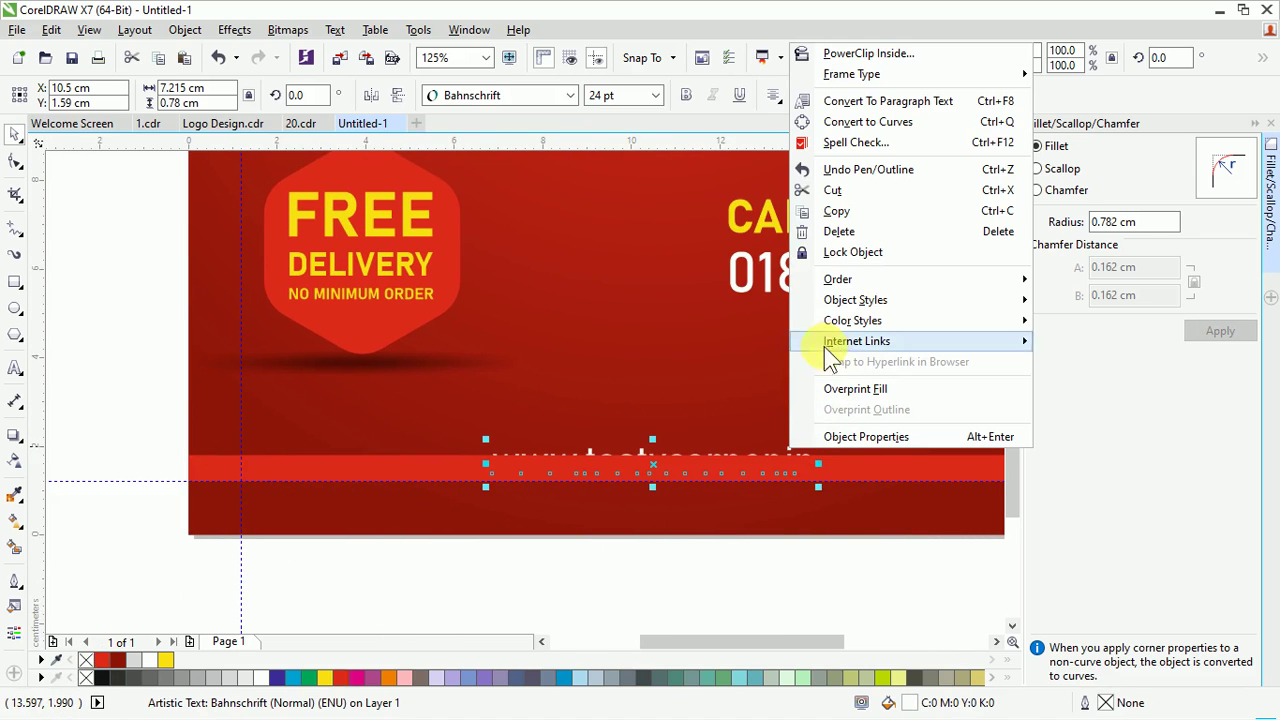
{"action": "mouse_move", "coordinate": [890, 279]}
{"action": "left_click", "coordinate": [1070, 278]}
{"action": "left_click_drag", "start_coordinate": [701, 529], "coordinate": [657, 543]}
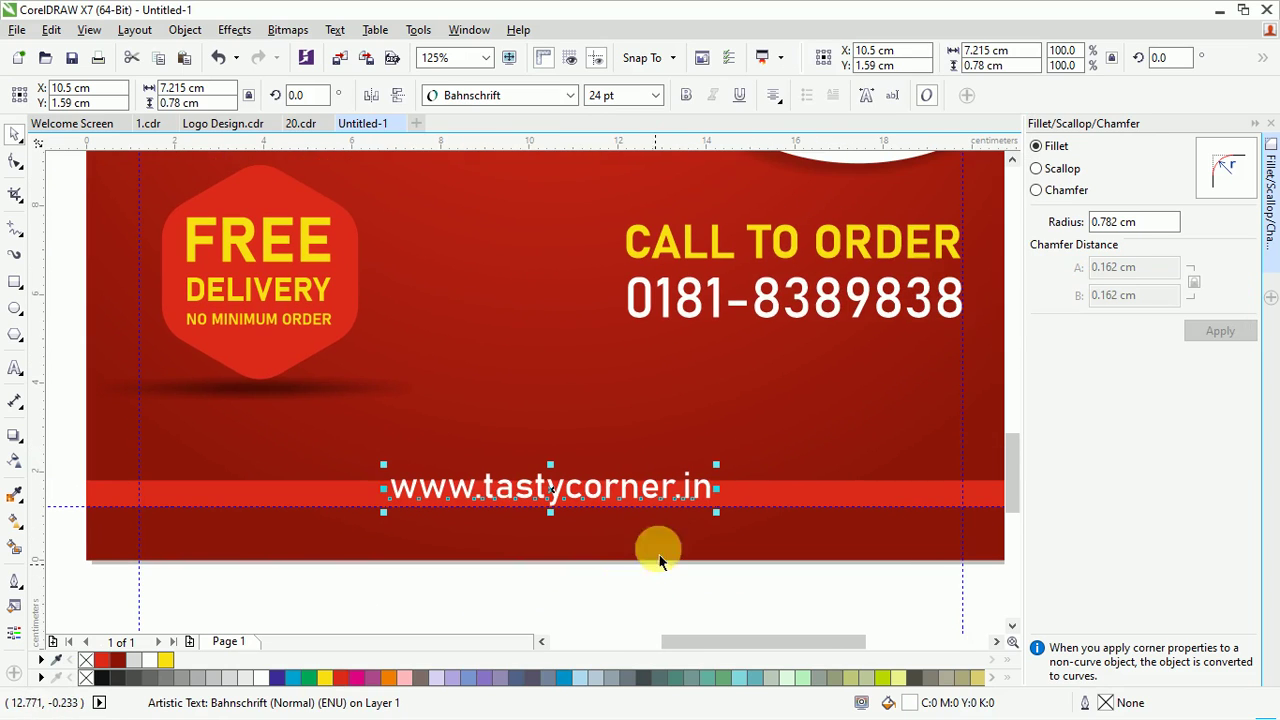
Widen the website text's letter spacing to a total width of about 8.8 cm and collapse the Fillet/Scallop/Chamfer docker
{"action": "left_click", "coordinate": [15, 160]}
{"action": "left_click_drag", "start_coordinate": [717, 513], "coordinate": [752, 513]}
{"action": "key", "text": "space"}
{"action": "key", "text": "shift+F4"}
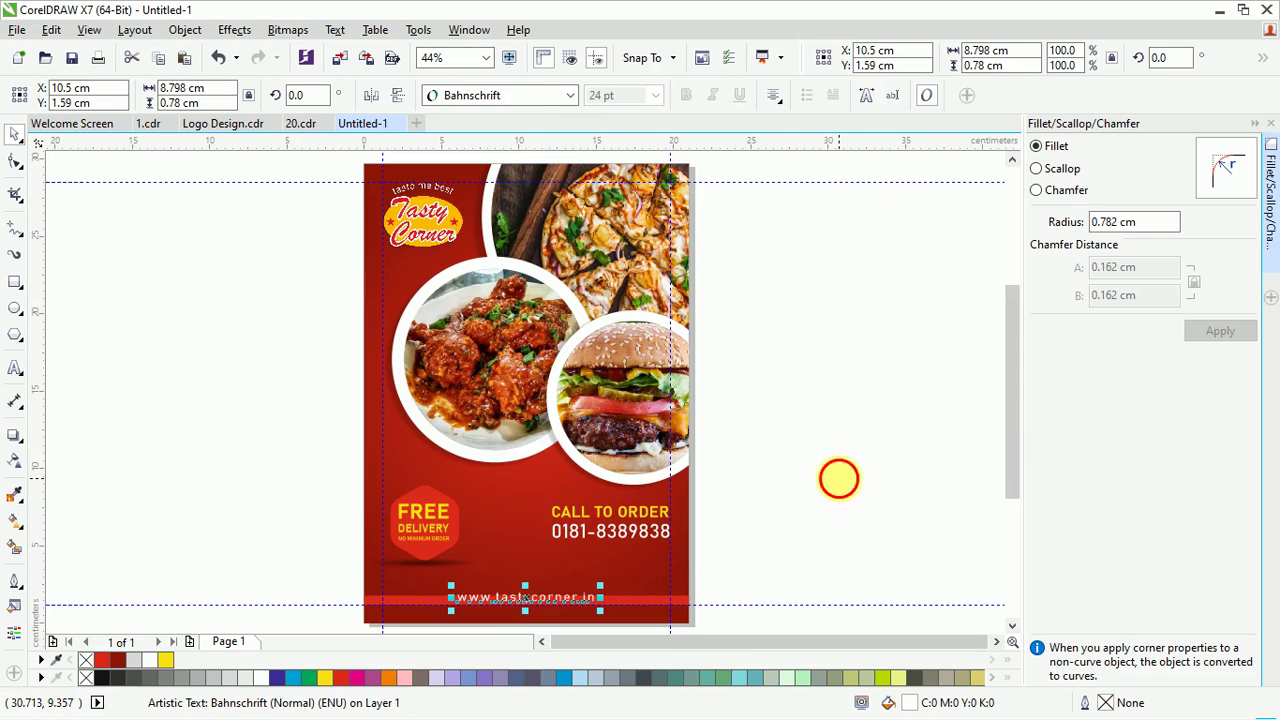
{"action": "left_click", "coordinate": [840, 490]}
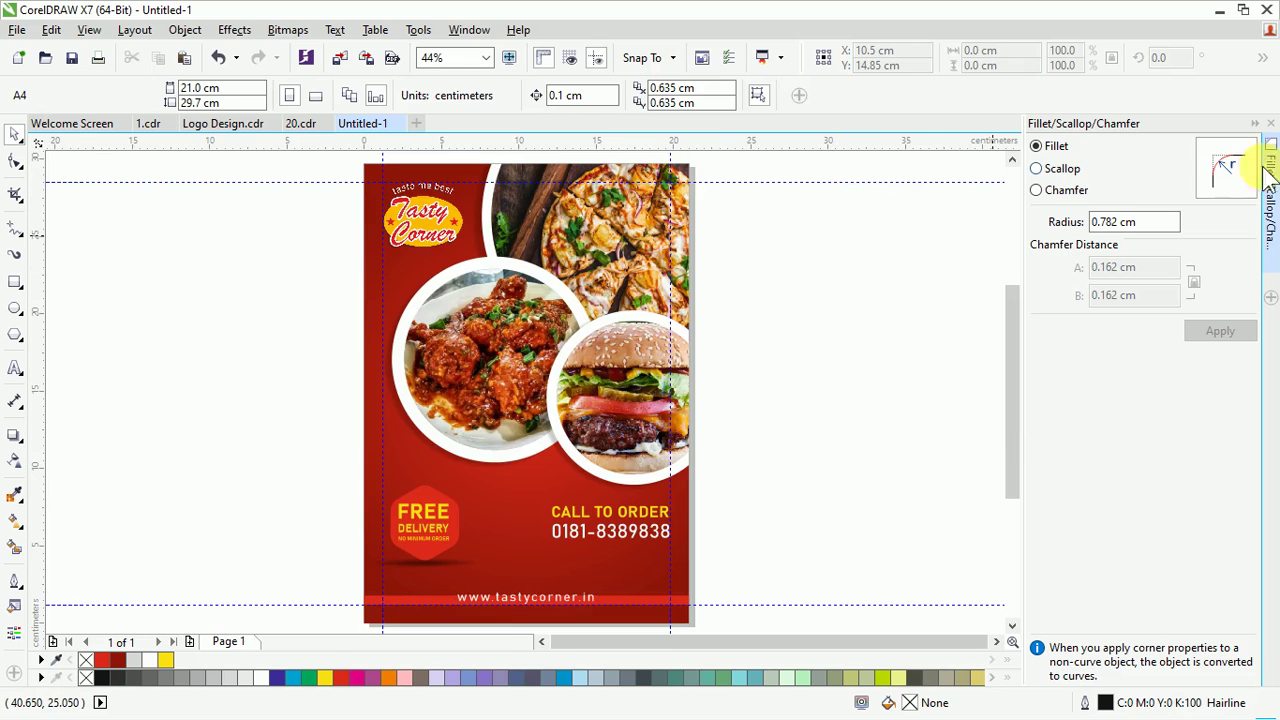
{"action": "left_click", "coordinate": [1258, 125]}
Try filling the strip behind the website text with dark red C0 M100 Y100 K50
{"action": "left_click", "coordinate": [620, 602]}
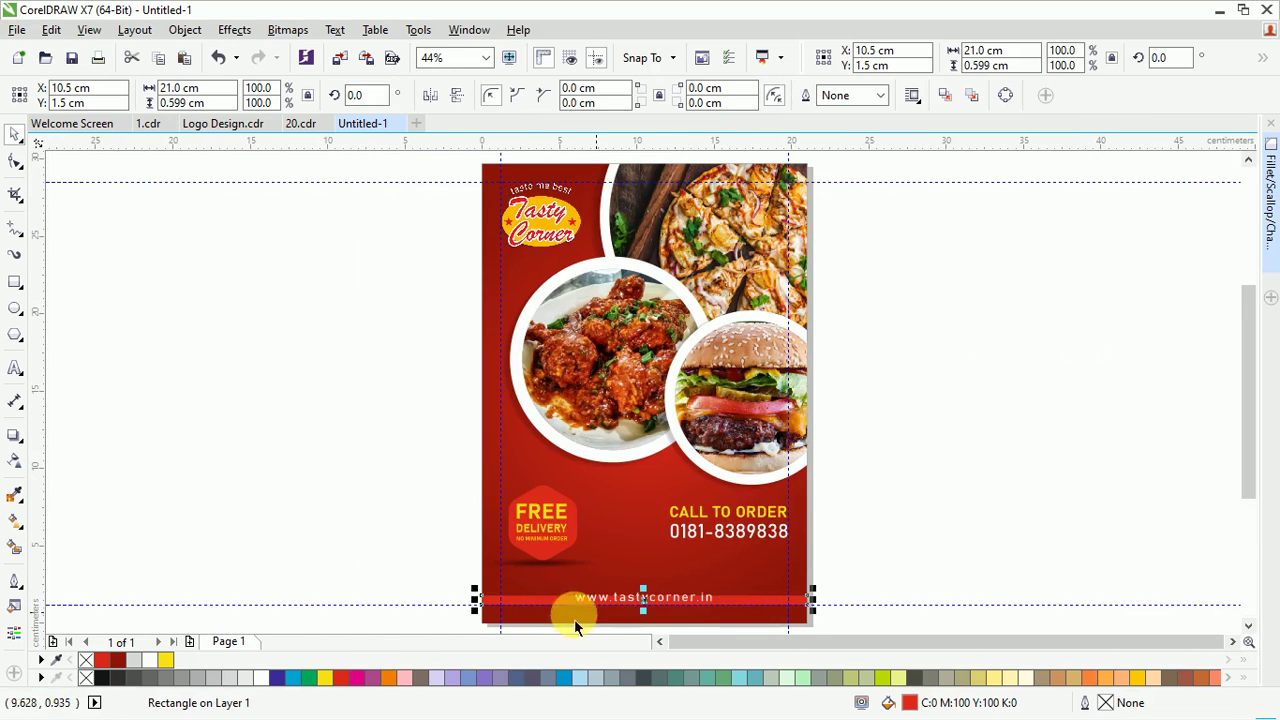
{"action": "left_click", "coordinate": [119, 660]}
{"action": "left_click", "coordinate": [875, 574]}
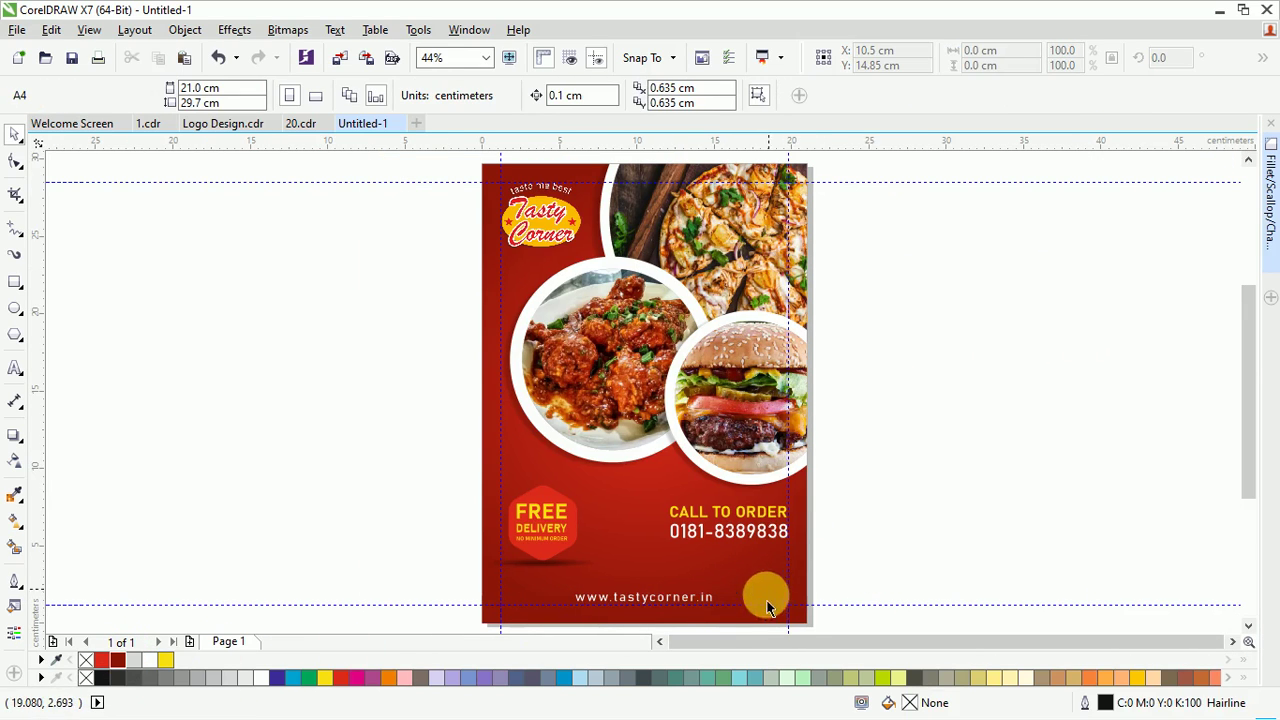
{"action": "scroll", "coordinate": [764, 610], "scroll_direction": "up", "scroll_amount": 1}
{"action": "left_click_drag", "start_coordinate": [763, 612], "coordinate": [847, 541]}
{"action": "left_click", "coordinate": [847, 541]}
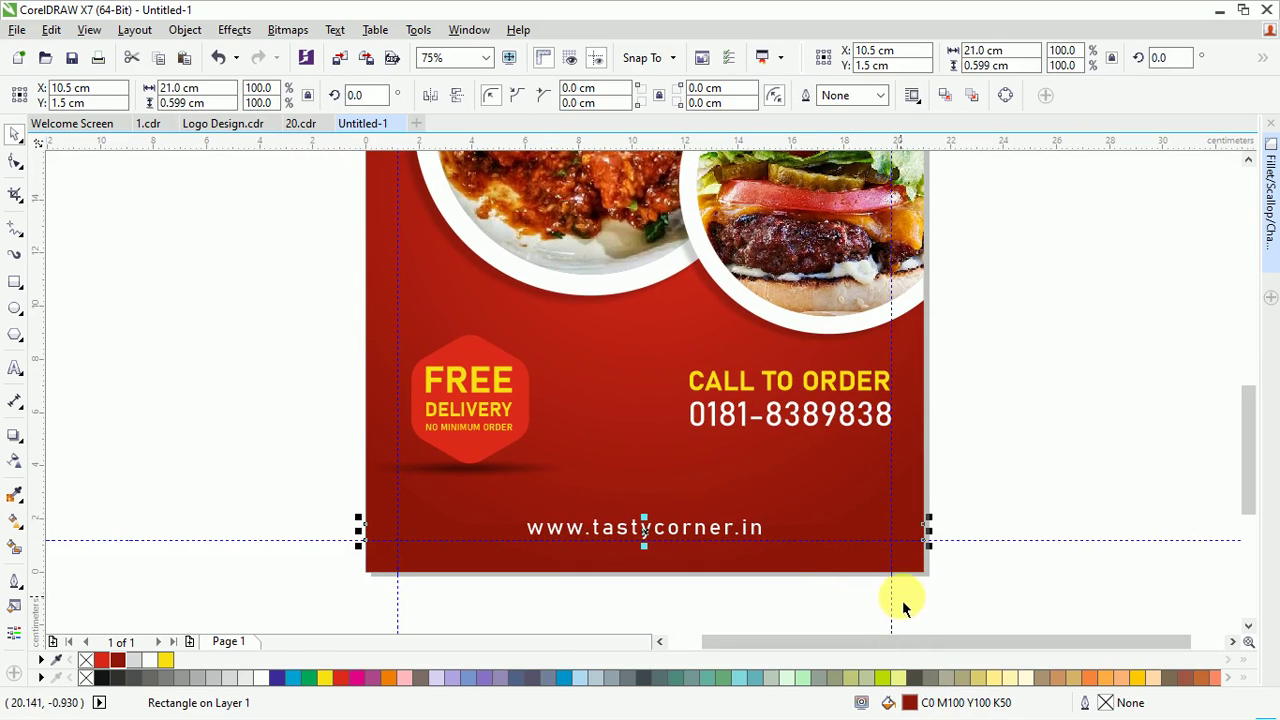
{"action": "key", "text": "ctrl+z"}
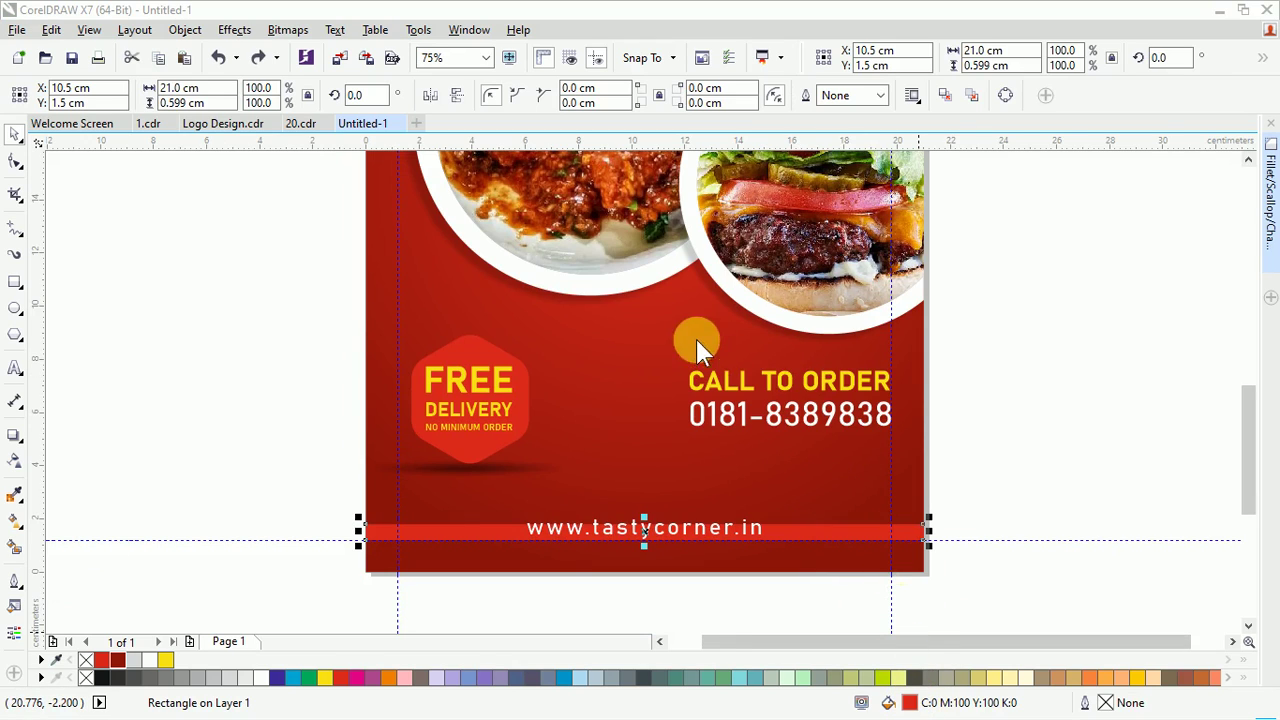
Fill the strip behind the website text with a deep maroon, C15 M100 Y97 K65
{"action": "key", "text": "shift+F11"}
{"action": "mouse_move", "coordinate": [671, 203]}
{"action": "left_mouse_down"}
{"action": "mouse_move", "coordinate": [643, 257]}
{"action": "mouse_move", "coordinate": [650, 288]}
{"action": "mouse_move", "coordinate": [673, 276]}
{"action": "left_mouse_up"}
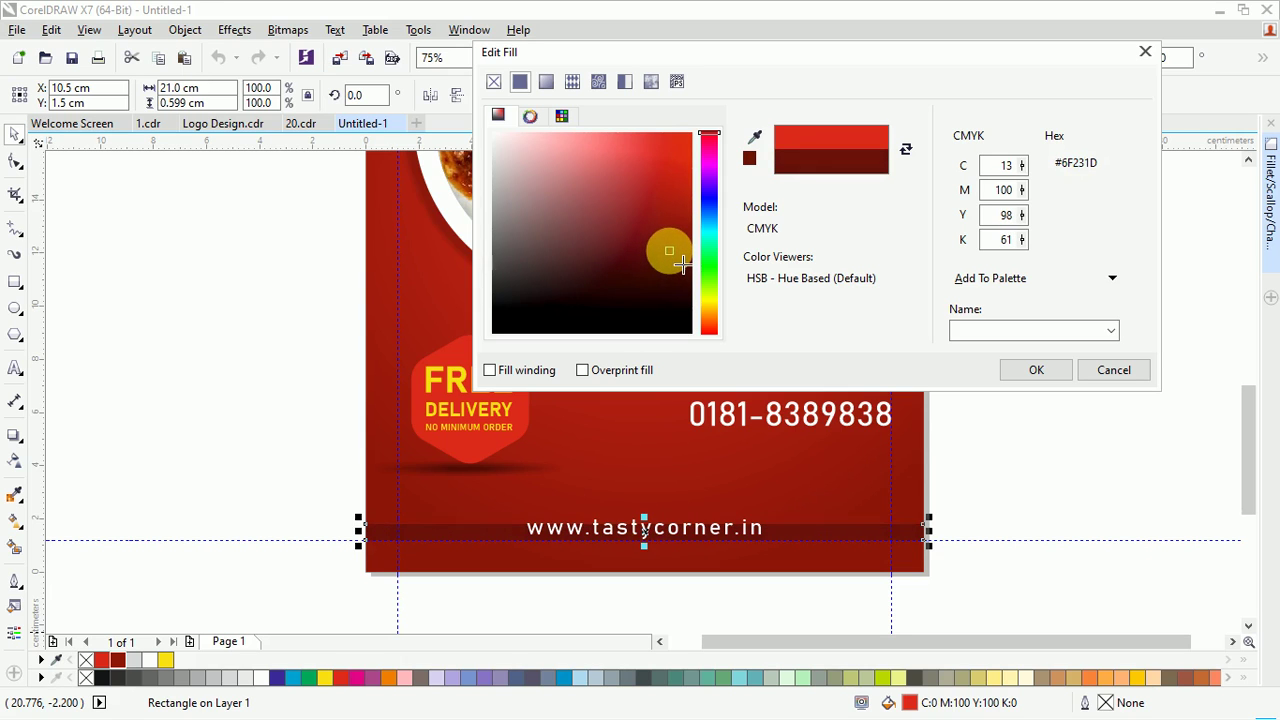
{"action": "left_click", "coordinate": [1035, 372]}
{"action": "left_click", "coordinate": [1110, 392]}
Spread the website text's letters further apart to a total width of about 11.5 cm
{"action": "left_click", "coordinate": [743, 542]}
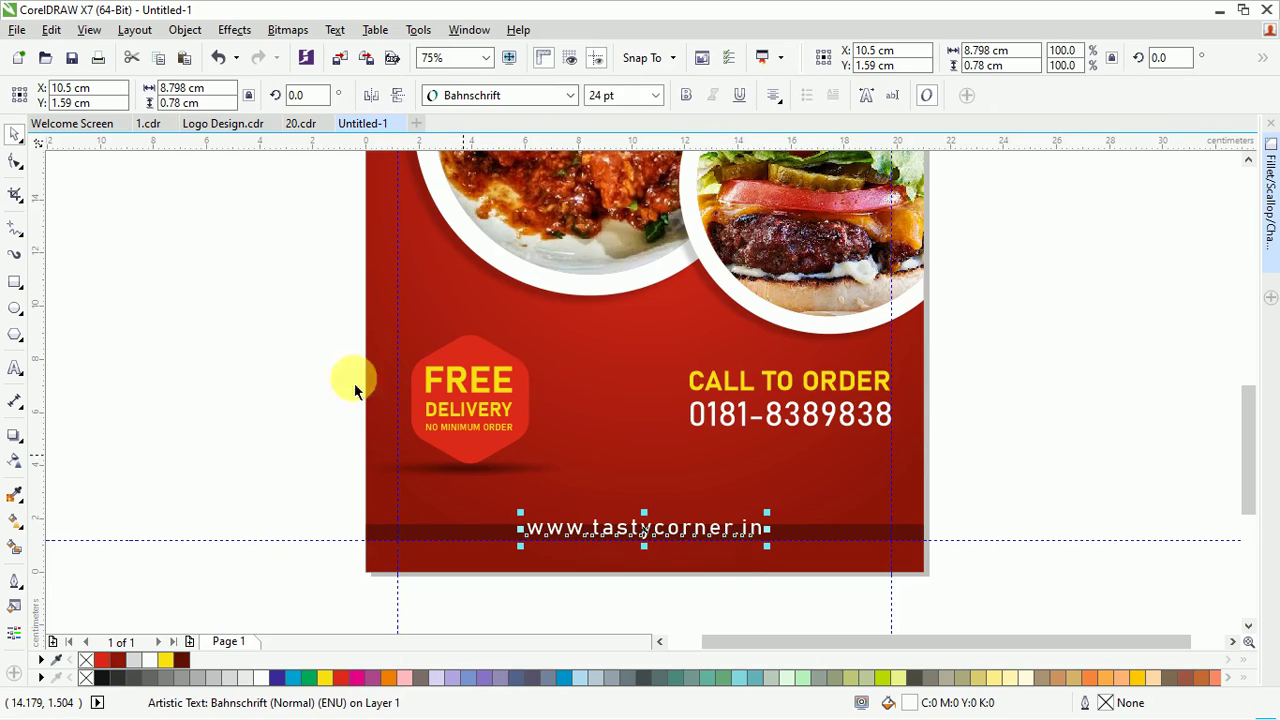
{"action": "left_click", "coordinate": [15, 160]}
{"action": "left_click_drag", "start_coordinate": [766, 548], "coordinate": [826, 549]}
{"action": "key", "text": "space"}
{"action": "left_click", "coordinate": [983, 464]}
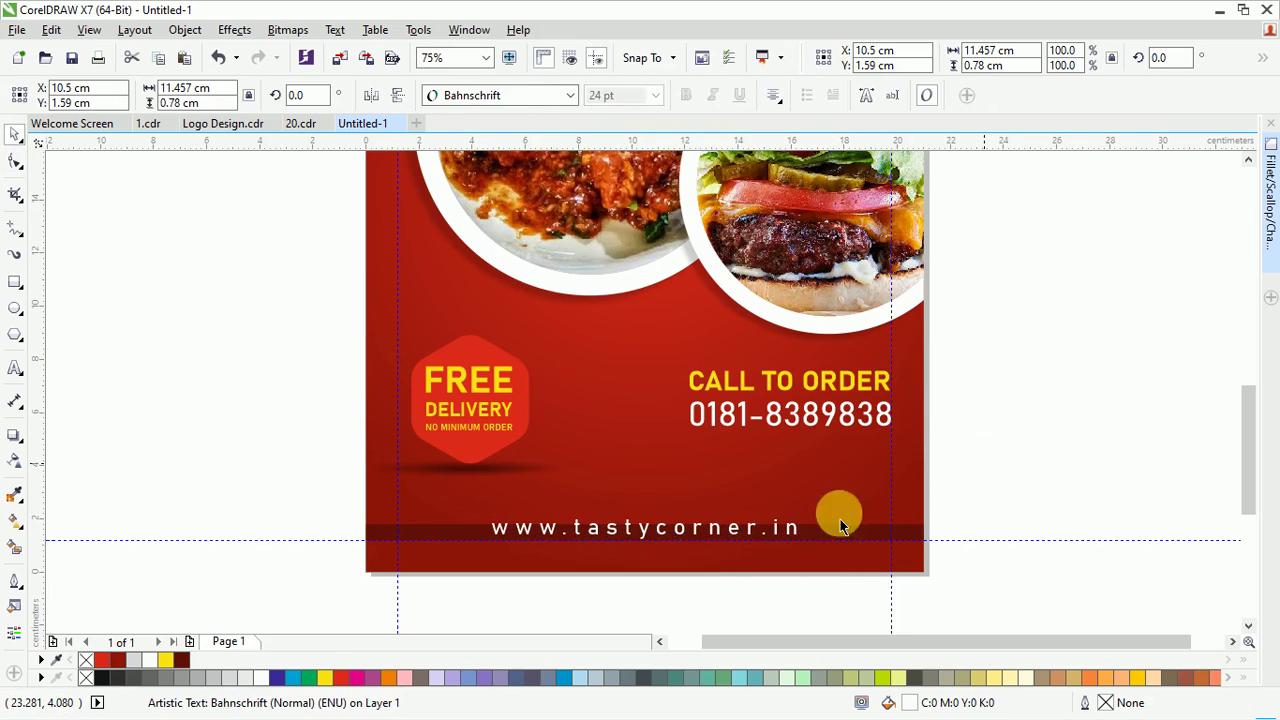
Make the maroon strip slightly taller by raising its upper edge to enclose the website text
{"action": "scroll", "coordinate": [668, 557], "scroll_direction": "up", "scroll_amount": 2}
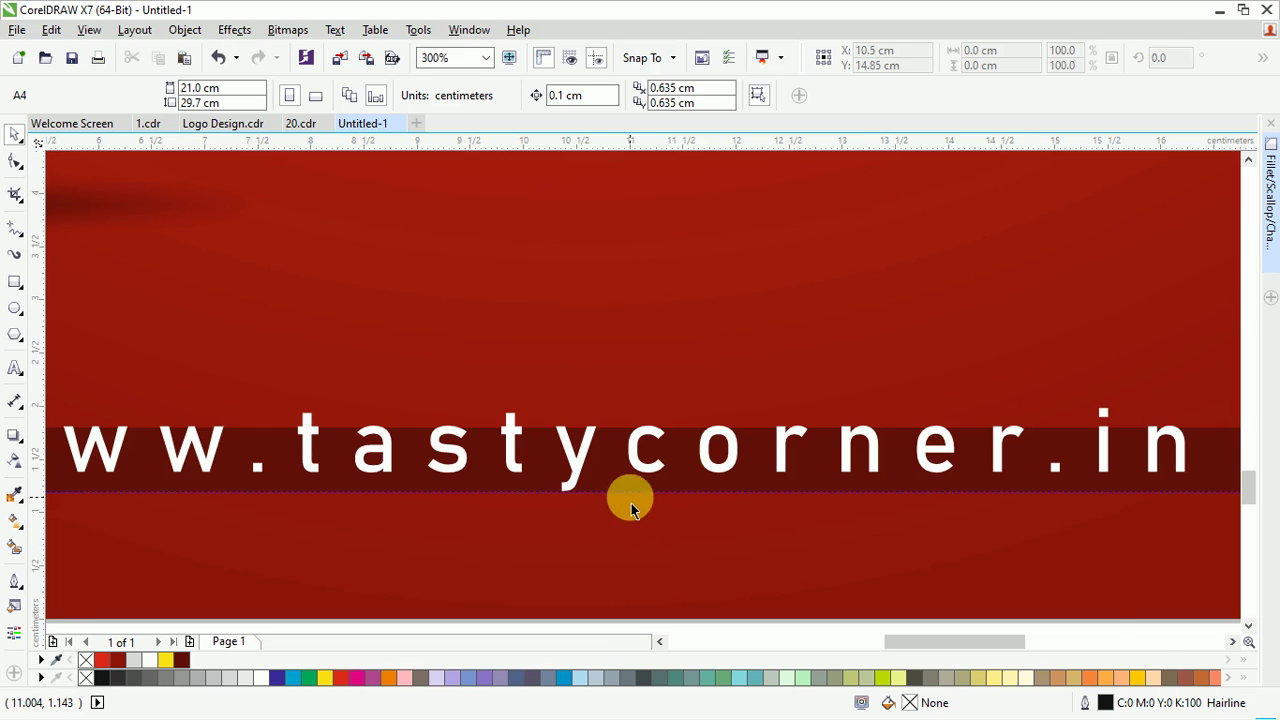
{"action": "scroll", "coordinate": [631, 508], "scroll_direction": "down", "scroll_amount": 2}
{"action": "left_click", "coordinate": [262, 450]}
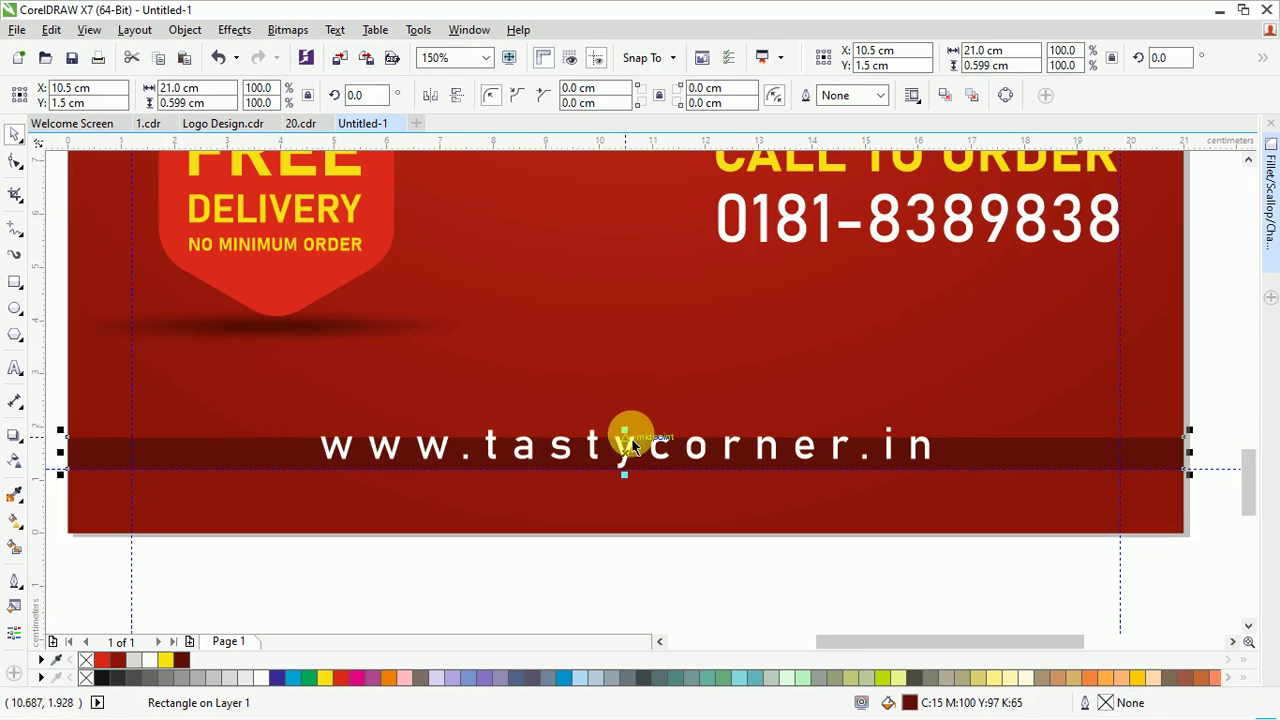
{"action": "left_click_drag", "start_coordinate": [625, 437], "coordinate": [624, 426]}
Preview the whole flyer in full screen
{"action": "left_click", "coordinate": [730, 598]}
{"action": "key", "text": "shift+F4"}
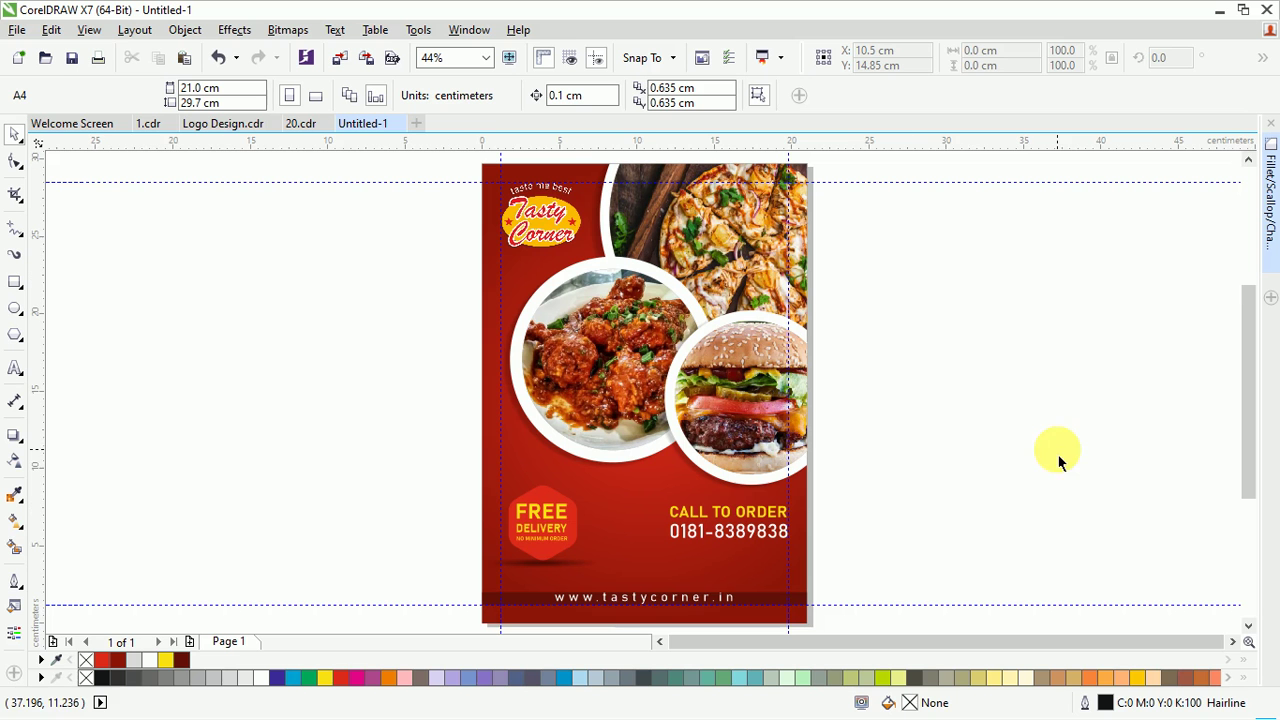
{"action": "key", "text": "F9"}
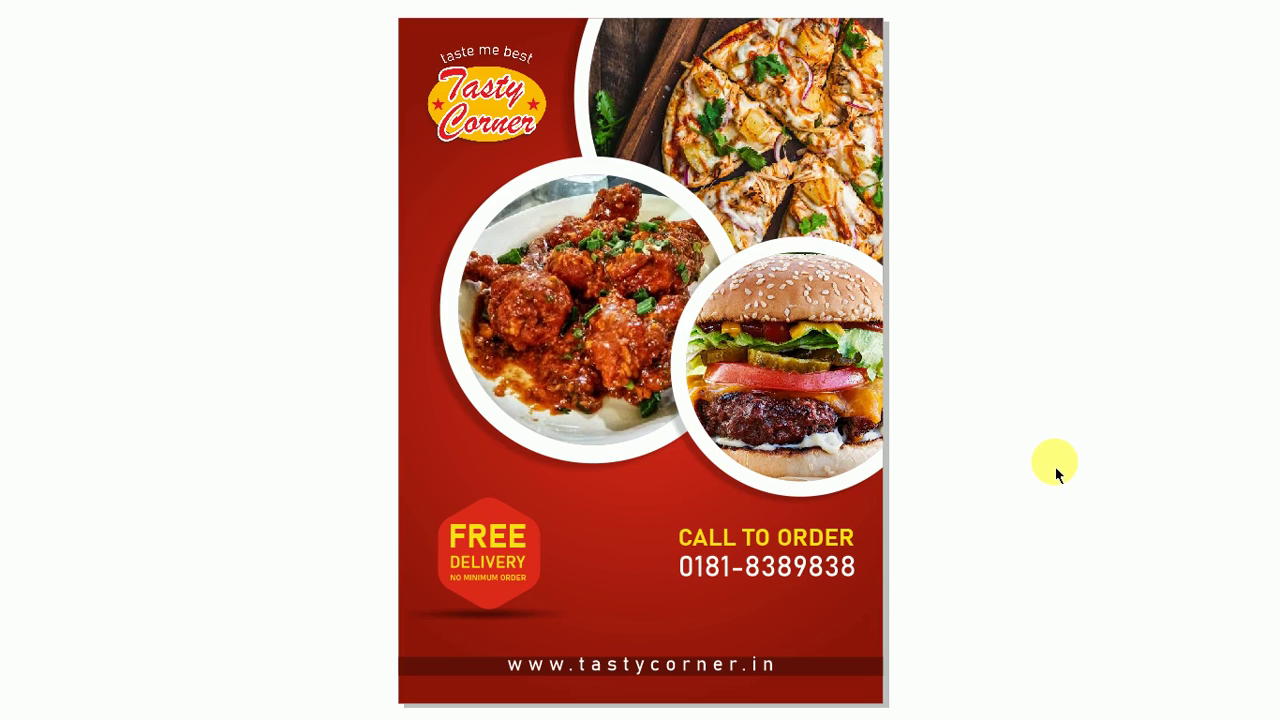
{"action": "key", "text": "Escape"}
Group all the flyer's objects together
{"action": "scroll", "coordinate": [855, 385], "scroll_direction": "down", "scroll_amount": 2}
{"action": "left_click_drag", "start_coordinate": [920, 263], "coordinate": [573, 570]}
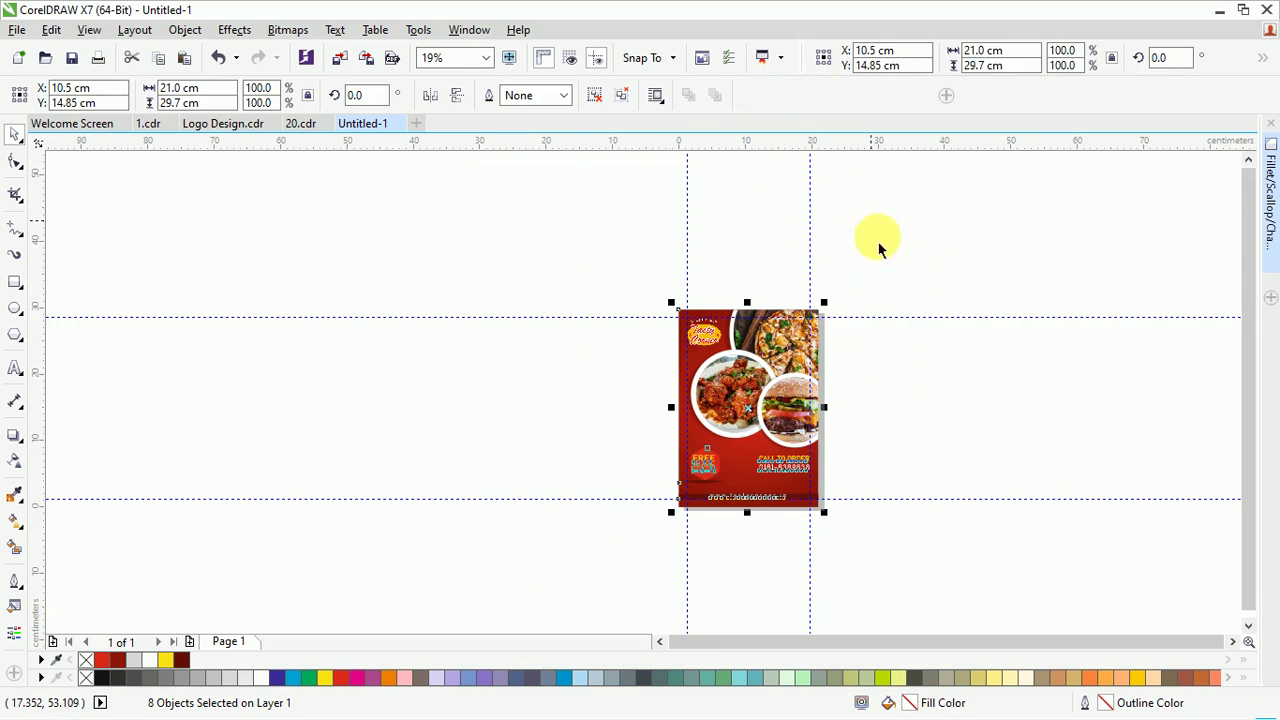
{"action": "key", "text": "ctrl+g"}
{"action": "key", "text": "F4"}
{"action": "left_click", "coordinate": [964, 374]}
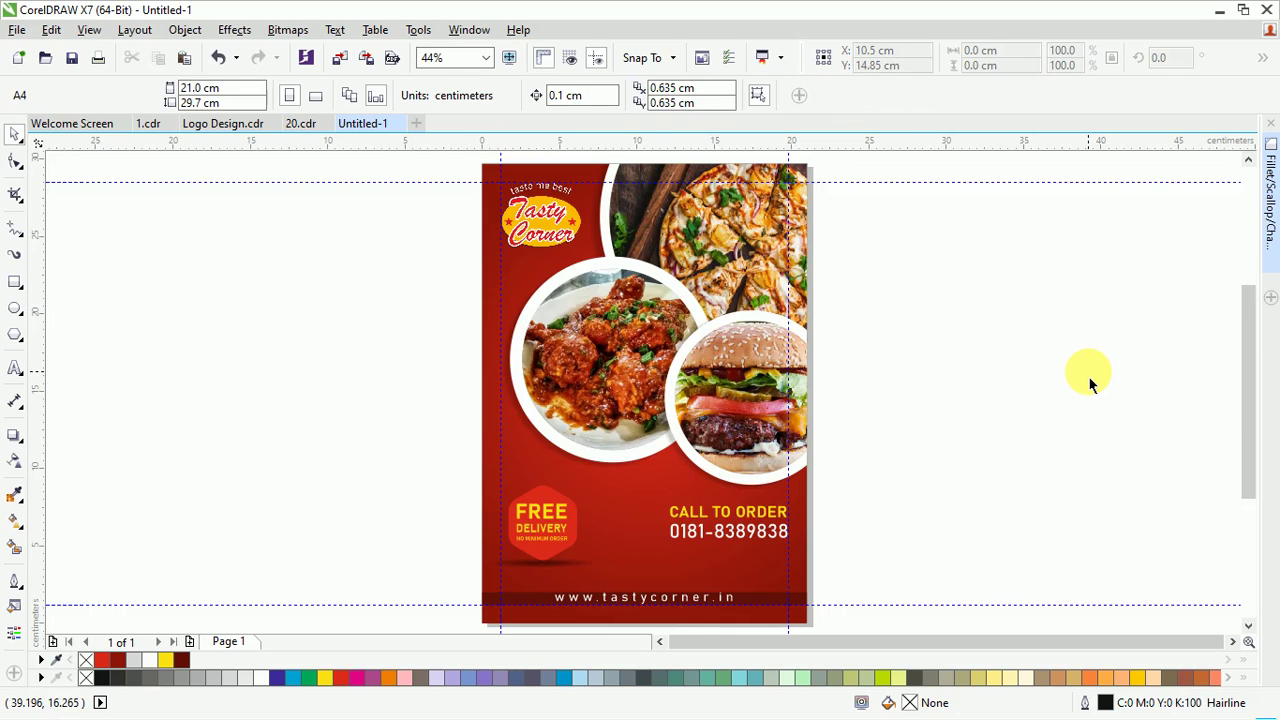
Ungroup the whole flyer back into its separate objects
{"action": "left_click", "coordinate": [720, 360]}
{"action": "left_click", "coordinate": [594, 95]}
{"action": "left_click", "coordinate": [957, 350]}
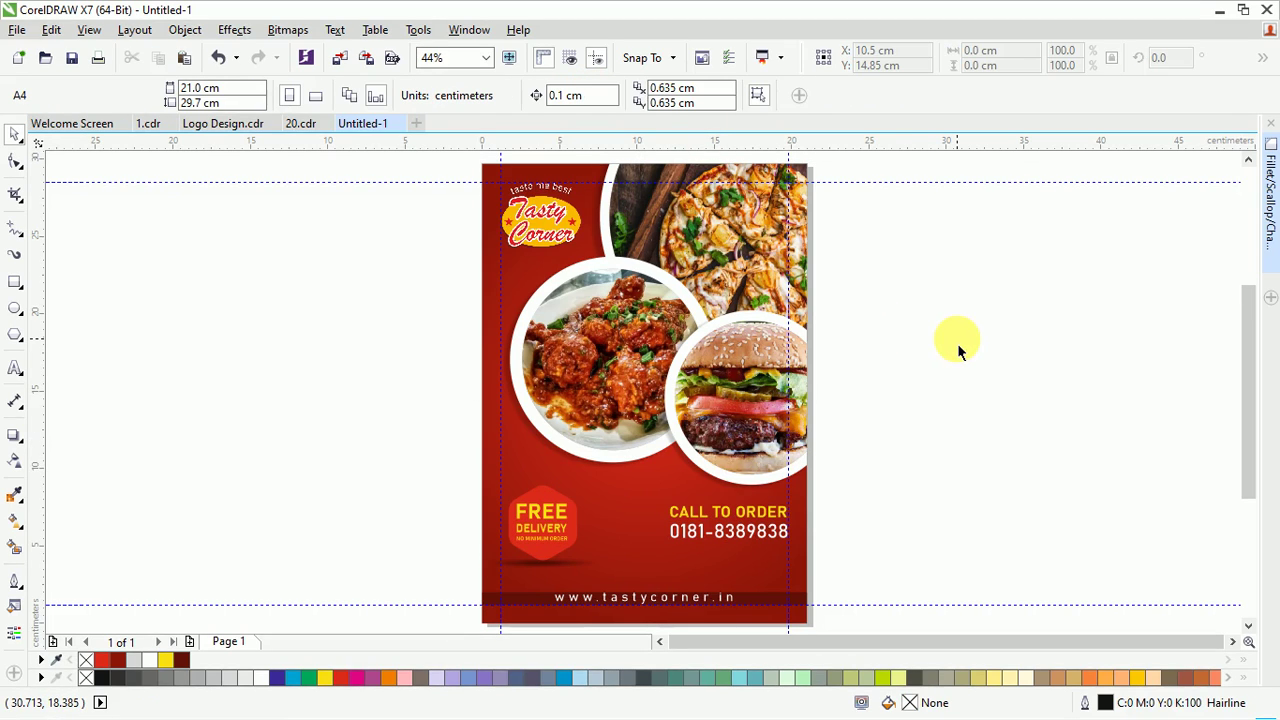